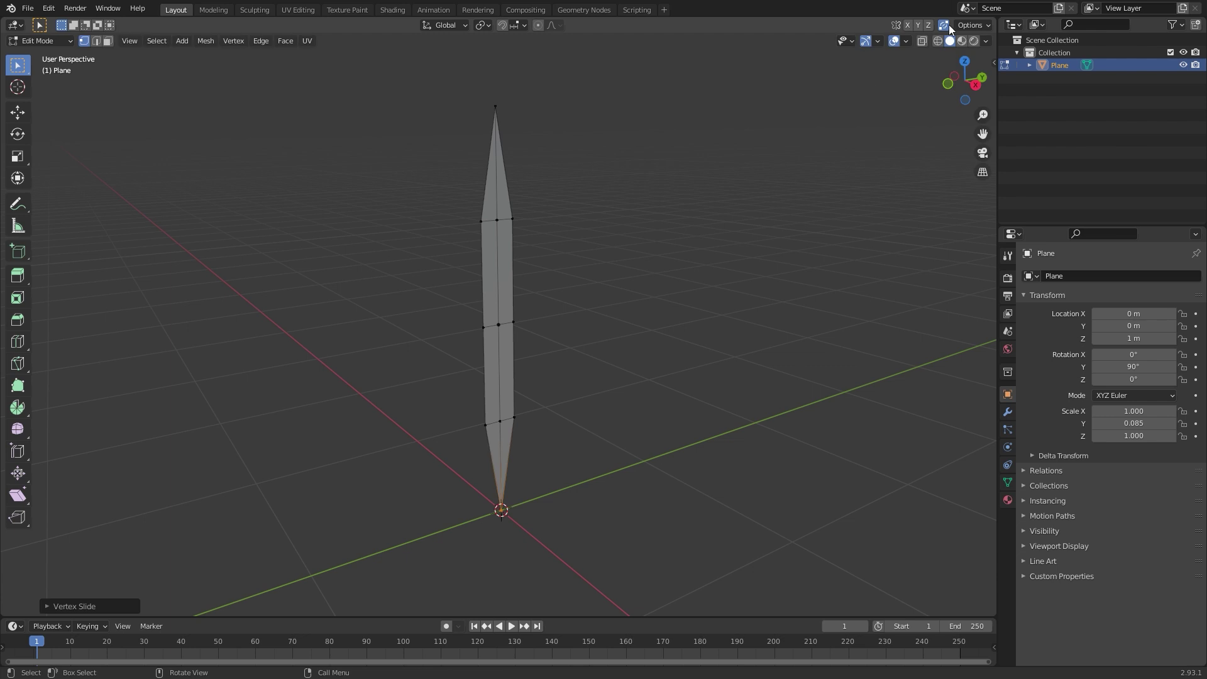
Move the blade's centre vertices along the X axis to give the blade a creased cross-section
{"action": "left_click_drag", "start_coordinate": [510, 447], "coordinate": [511, 449], "text": "shift"}
{"action": "key", "text": "g"}
{"action": "key", "text": "x"}
{"action": "middle_click_drag", "start_coordinate": [513, 443], "coordinate": [611, 259]}
{"action": "left_click", "coordinate": [615, 387]}
{"action": "left_click", "coordinate": [611, 260]}
{"action": "scroll", "coordinate": [611, 259], "scroll_direction": "down", "scroll_amount": 4}
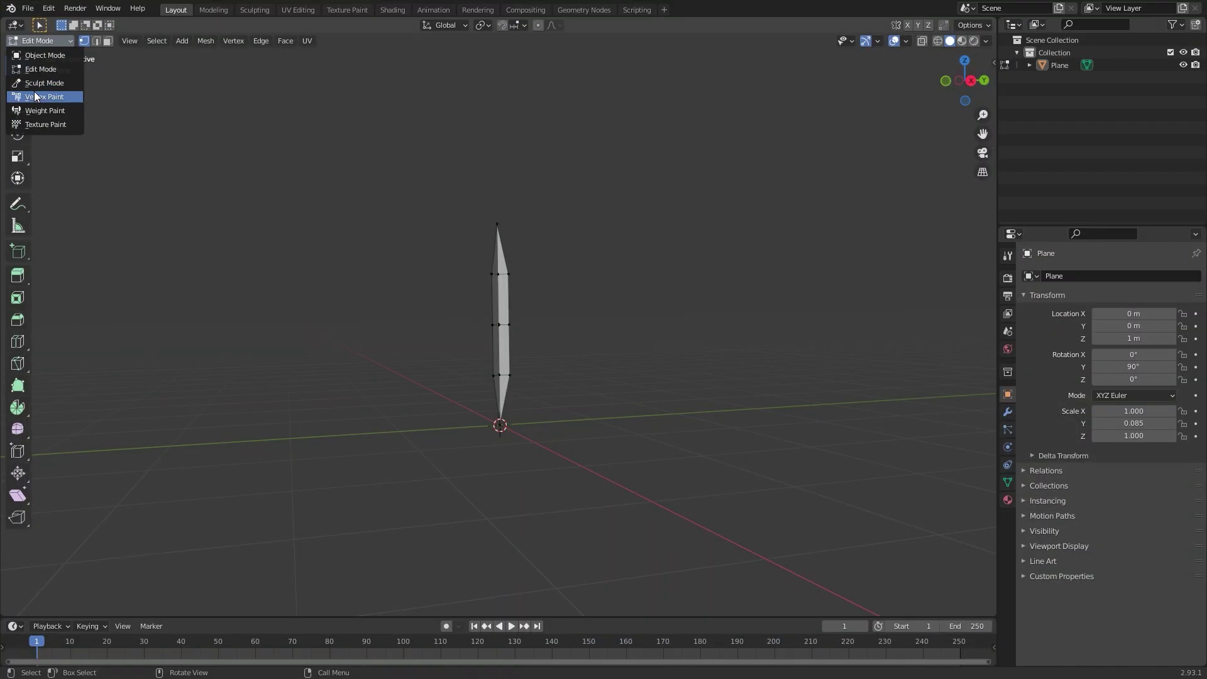
Switch to Vertex Paint mode and colour the blade black with a white base
{"action": "left_click", "coordinate": [34, 92]}
{"action": "left_click", "coordinate": [174, 28]}
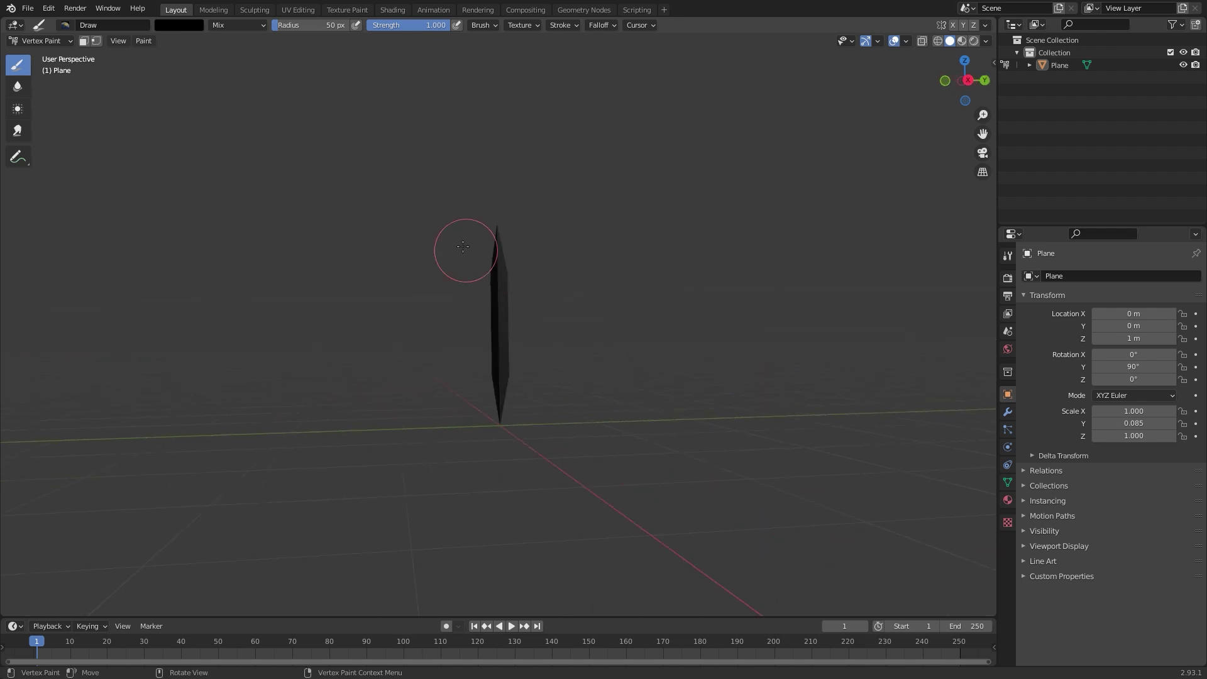
{"action": "left_click", "coordinate": [167, 24]}
{"action": "scroll", "coordinate": [501, 422], "scroll_direction": "up", "scroll_amount": 5}
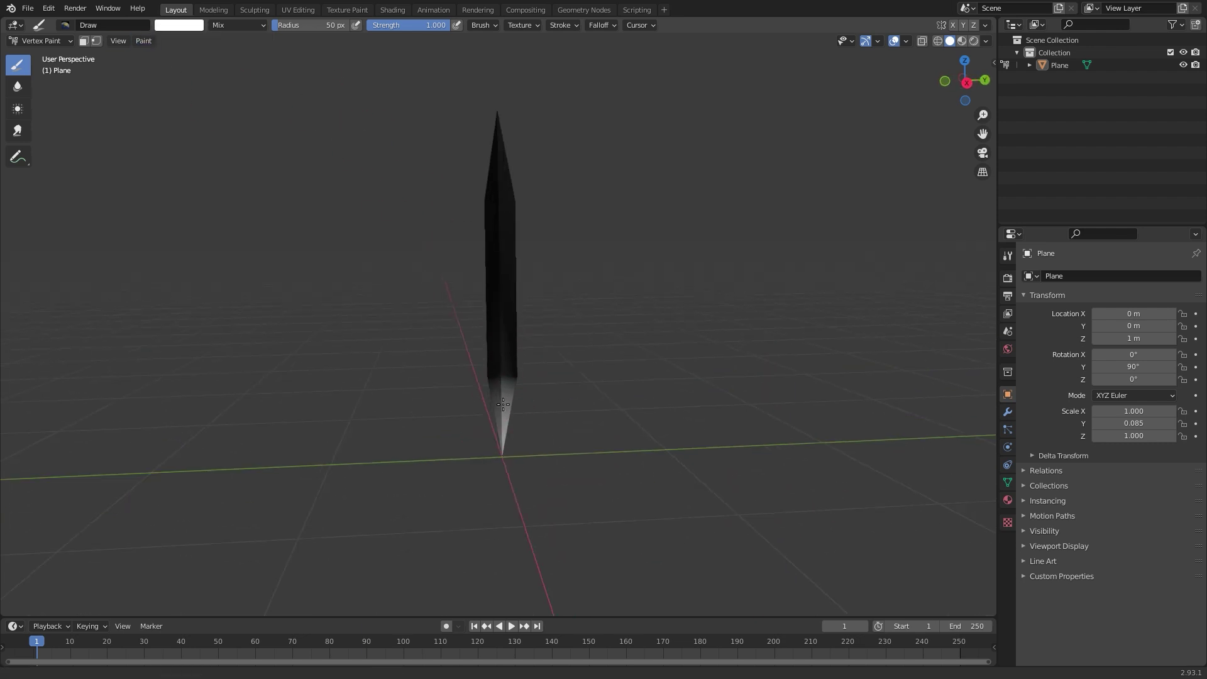
{"action": "middle_click_drag", "start_coordinate": [522, 338], "coordinate": [517, 240]}
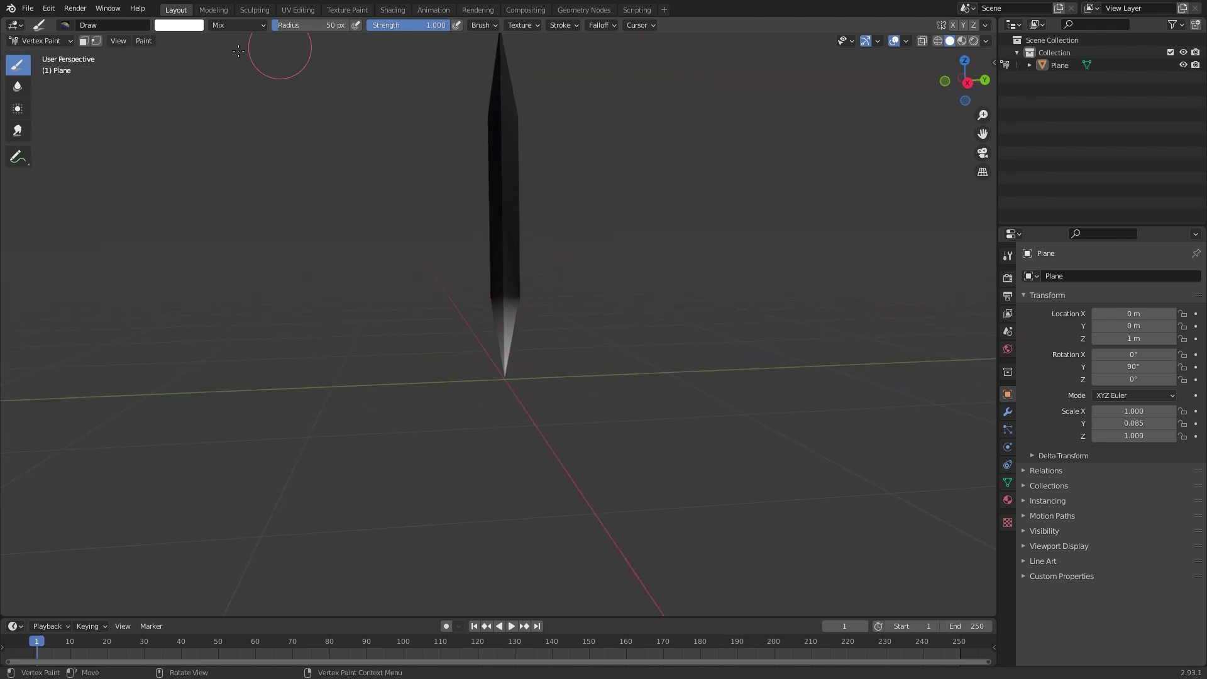
Set the brush colour to grey and paint the section above the base to blend white into black
{"action": "left_click", "coordinate": [184, 25]}
{"action": "left_click", "coordinate": [263, 85]}
{"action": "mouse_move", "coordinate": [504, 296]}
{"action": "middle_mouse_down"}
{"action": "mouse_move", "coordinate": [492, 297]}
{"action": "mouse_move", "coordinate": [582, 302]}
{"action": "mouse_move", "coordinate": [468, 308]}
{"action": "middle_mouse_up"}
{"action": "scroll", "coordinate": [550, 248], "scroll_direction": "up", "scroll_amount": 5}
{"action": "left_click_drag", "start_coordinate": [550, 248], "coordinate": [507, 247]}
{"action": "middle_click_drag", "start_coordinate": [507, 248], "coordinate": [475, 248]}
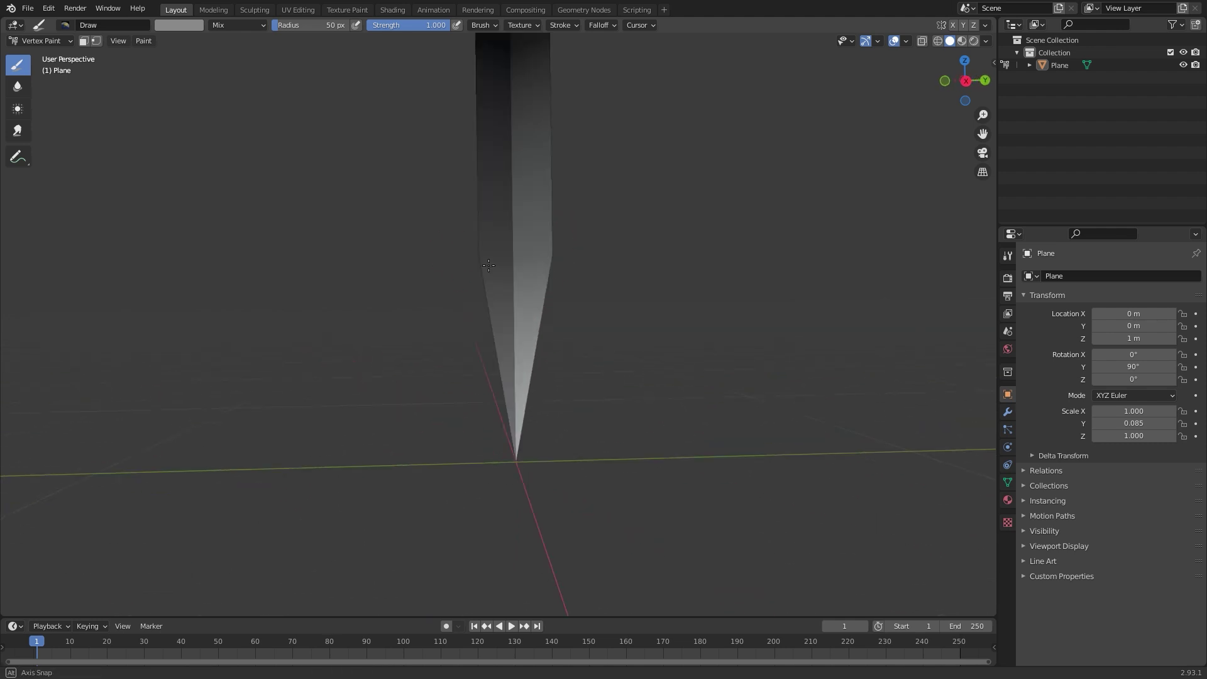
{"action": "scroll", "coordinate": [497, 248], "scroll_direction": "down", "scroll_amount": 7}
Return to Object Mode and set the blade's origin to the 3D cursor at its base
{"action": "left_click", "coordinate": [42, 41]}
{"action": "left_click", "coordinate": [46, 55]}
{"action": "left_click", "coordinate": [169, 41]}
{"action": "mouse_move", "coordinate": [223, 69]}
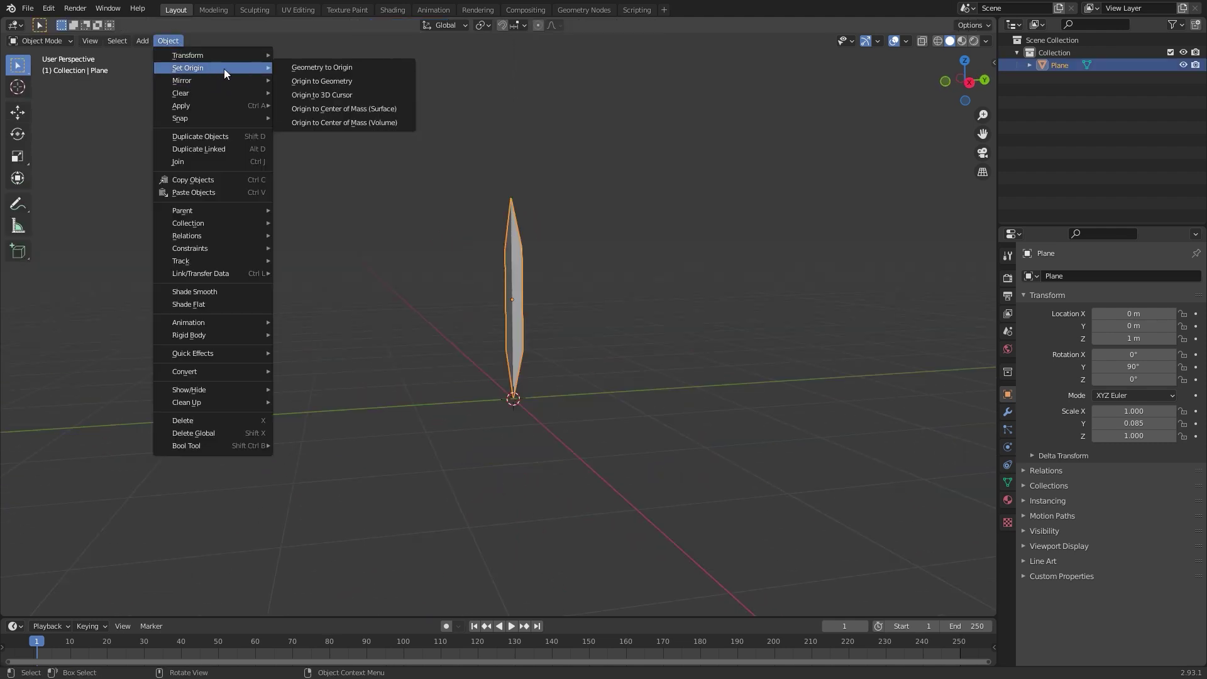
{"action": "left_click", "coordinate": [348, 96]}
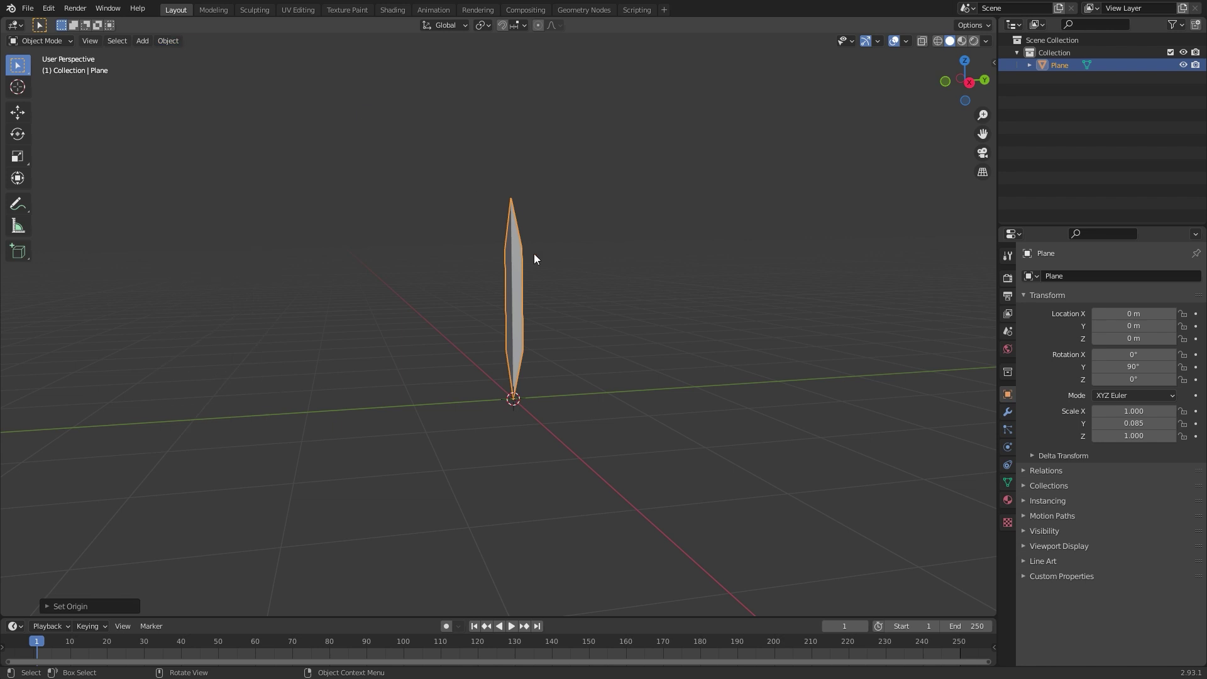
{"action": "key", "text": "r"}
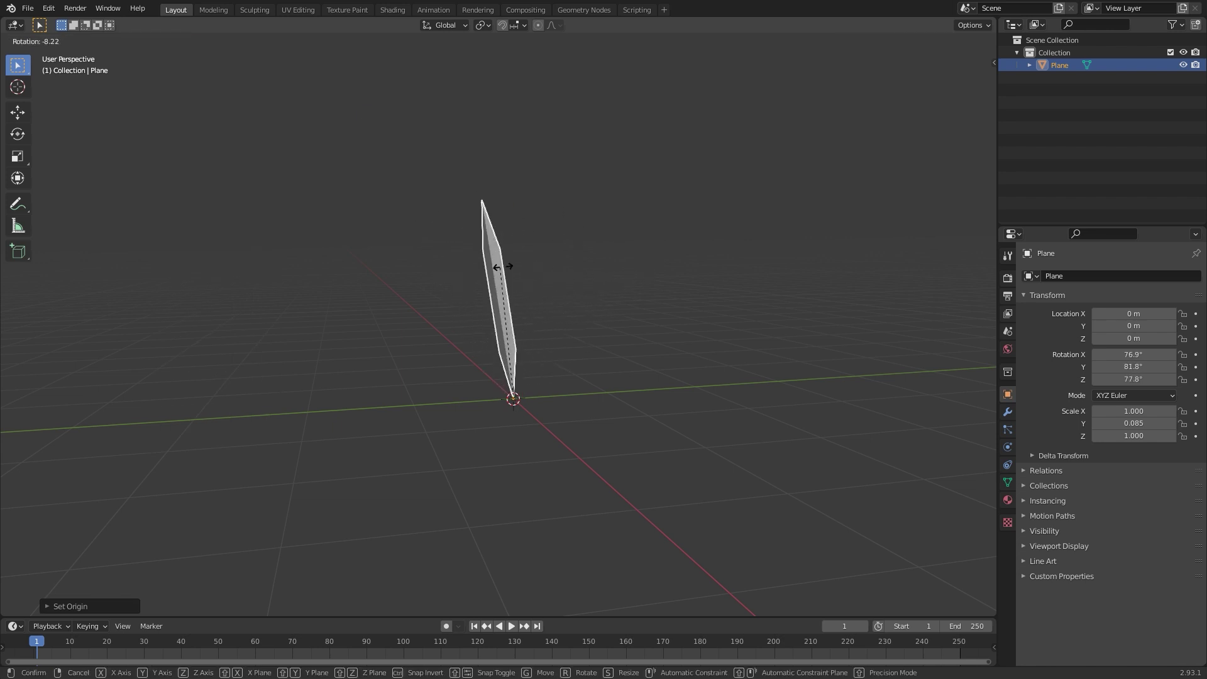
{"action": "key", "text": "Escape"}
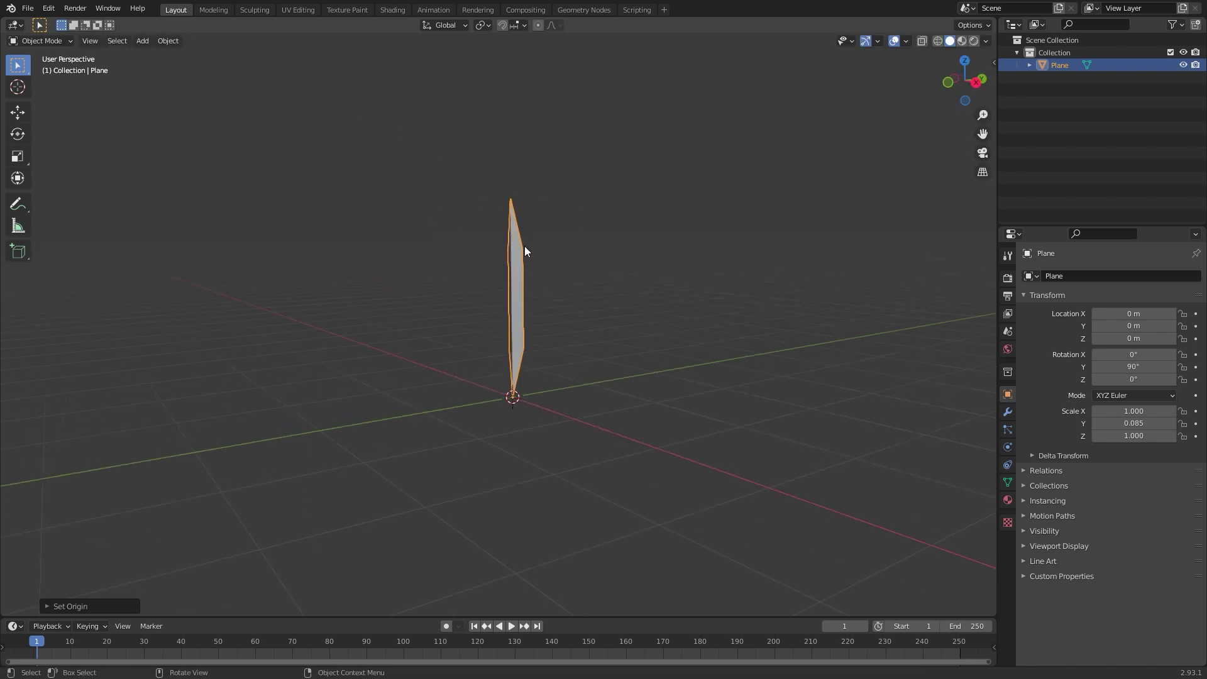
Stretch the blade taller by scaling it to about 1.339 along its local X axis
{"action": "key", "text": "s"}
{"action": "left_click", "coordinate": [525, 244]}
{"action": "middle_click_drag", "start_coordinate": [526, 244], "coordinate": [568, 85]}
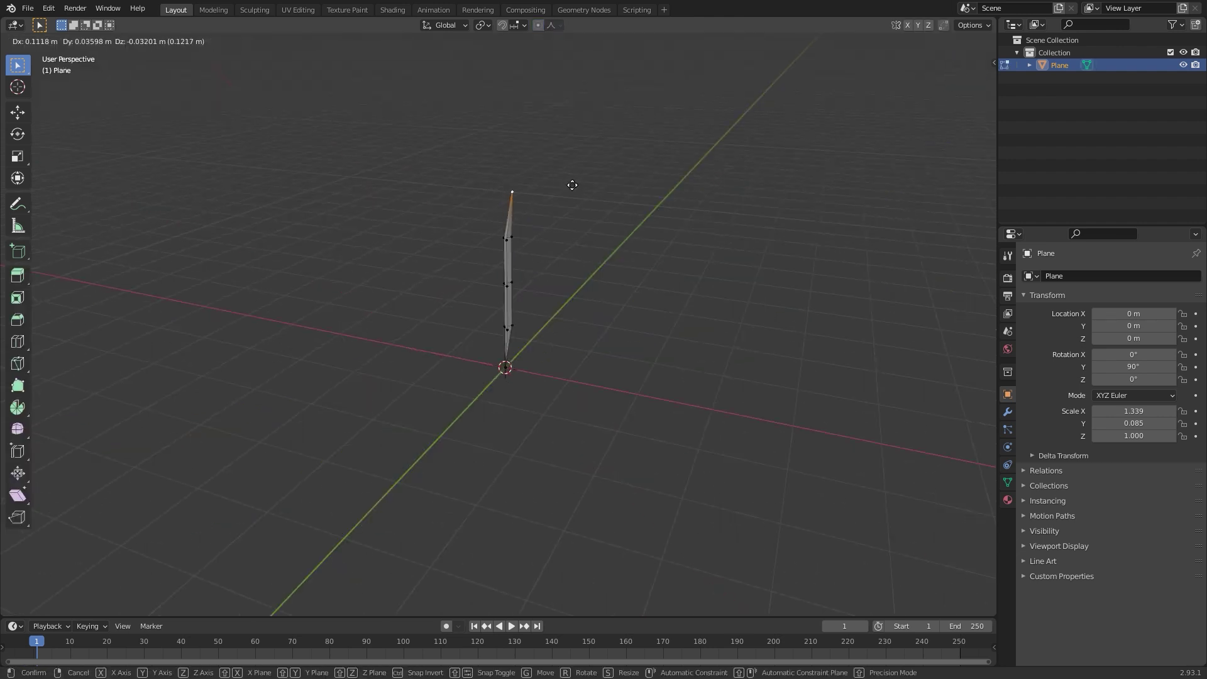
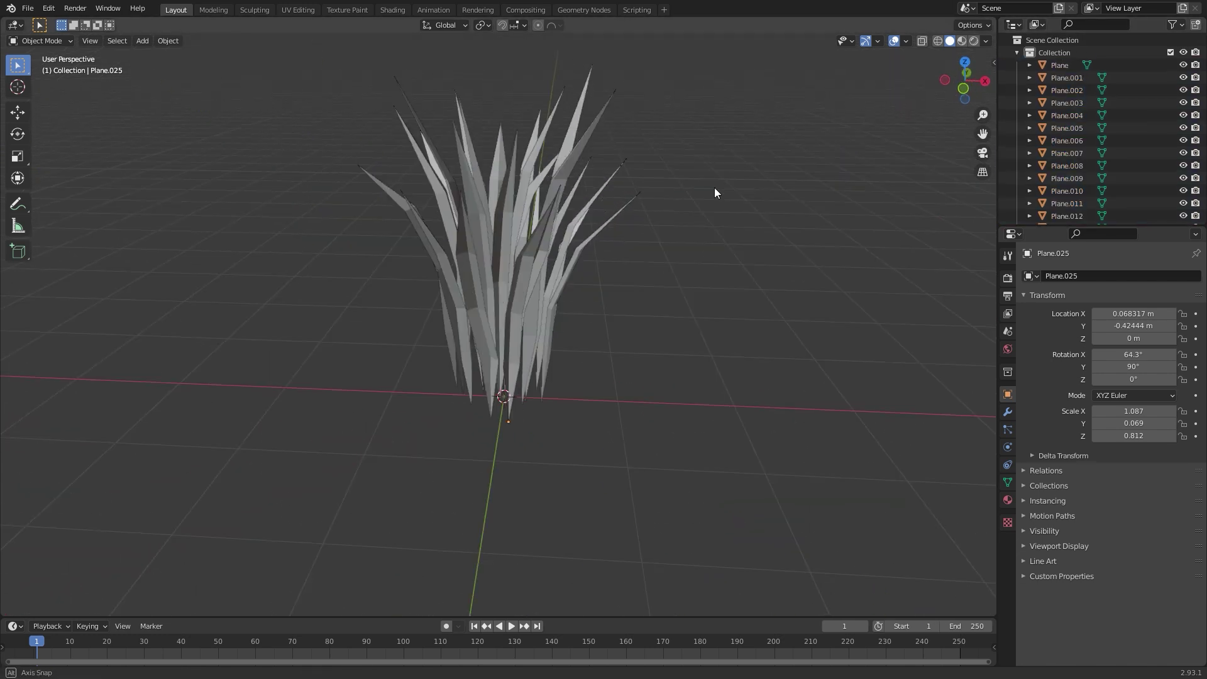
Select all the grass blade objects and join them into a single object, with the original Plane included
{"action": "left_click", "coordinate": [1063, 66]}
{"action": "scroll", "coordinate": [1067, 144], "scroll_direction": "down", "scroll_amount": 5}
{"action": "left_click", "coordinate": [1074, 213], "text": "shift"}
{"action": "key", "text": "ctrl+j"}
{"action": "key", "text": "alt+a"}
{"action": "middle_click_drag", "start_coordinate": [880, 213], "coordinate": [698, 217]}
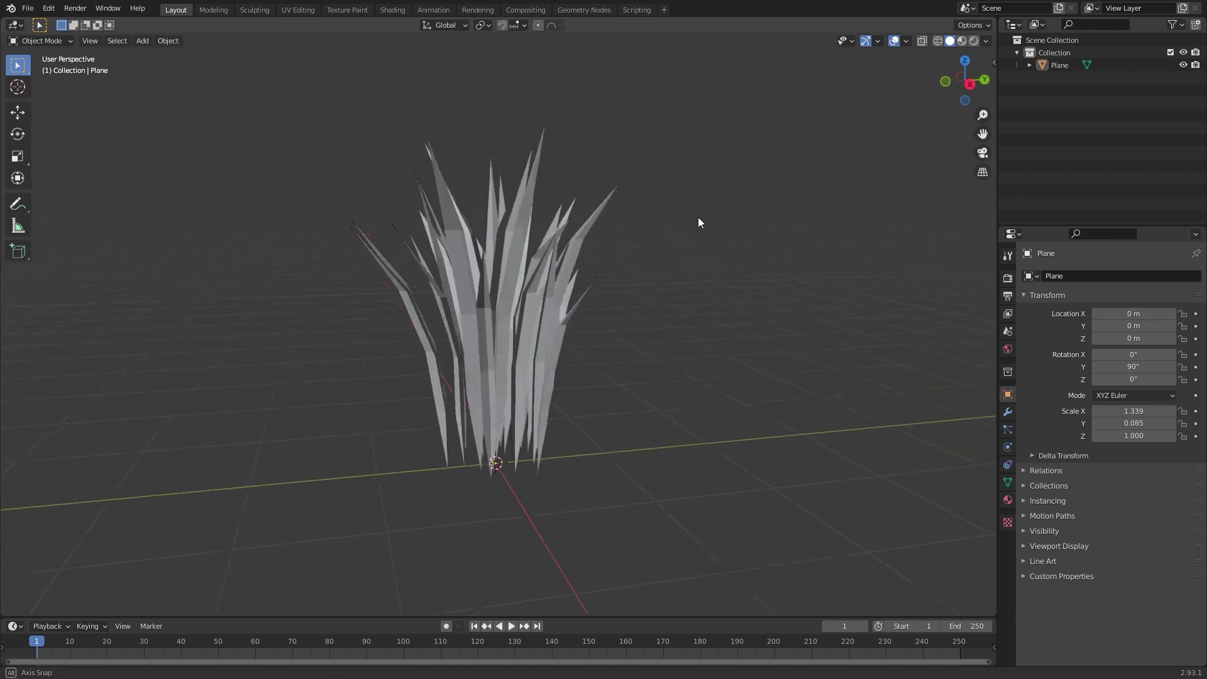
Duplicate the joined grass clump, keeping the copy in its original place
{"action": "left_click", "coordinate": [522, 273]}
{"action": "middle_click_drag", "start_coordinate": [522, 273], "coordinate": [677, 254]}
{"action": "key", "text": "shift+d"}
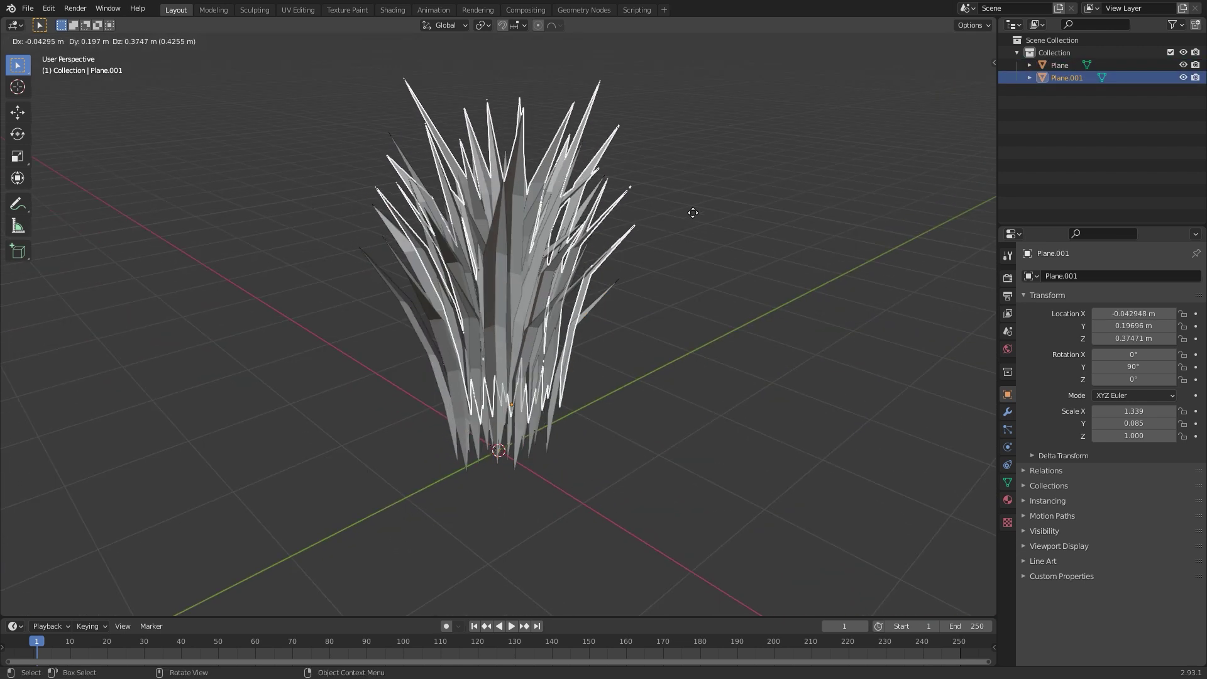
{"action": "right_click", "coordinate": [724, 204]}
Flip the normals of all the geometry in the duplicated clump and return to Object Mode
{"action": "key", "text": "Tab"}
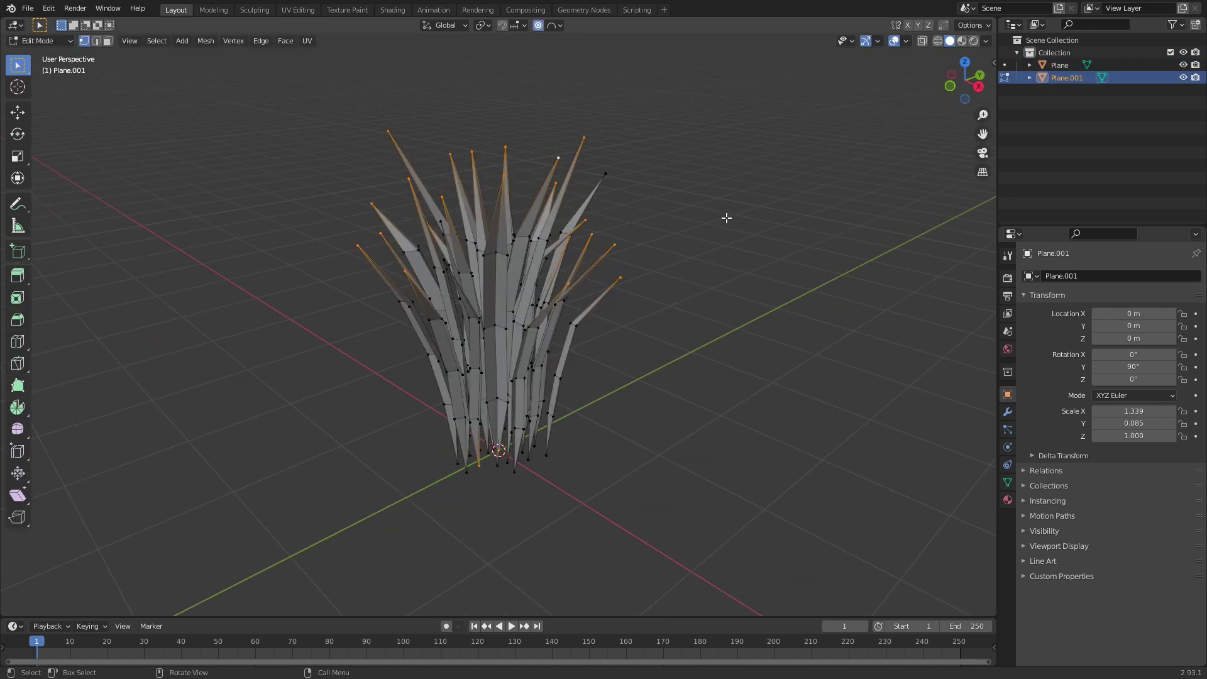
{"action": "key", "text": "a"}
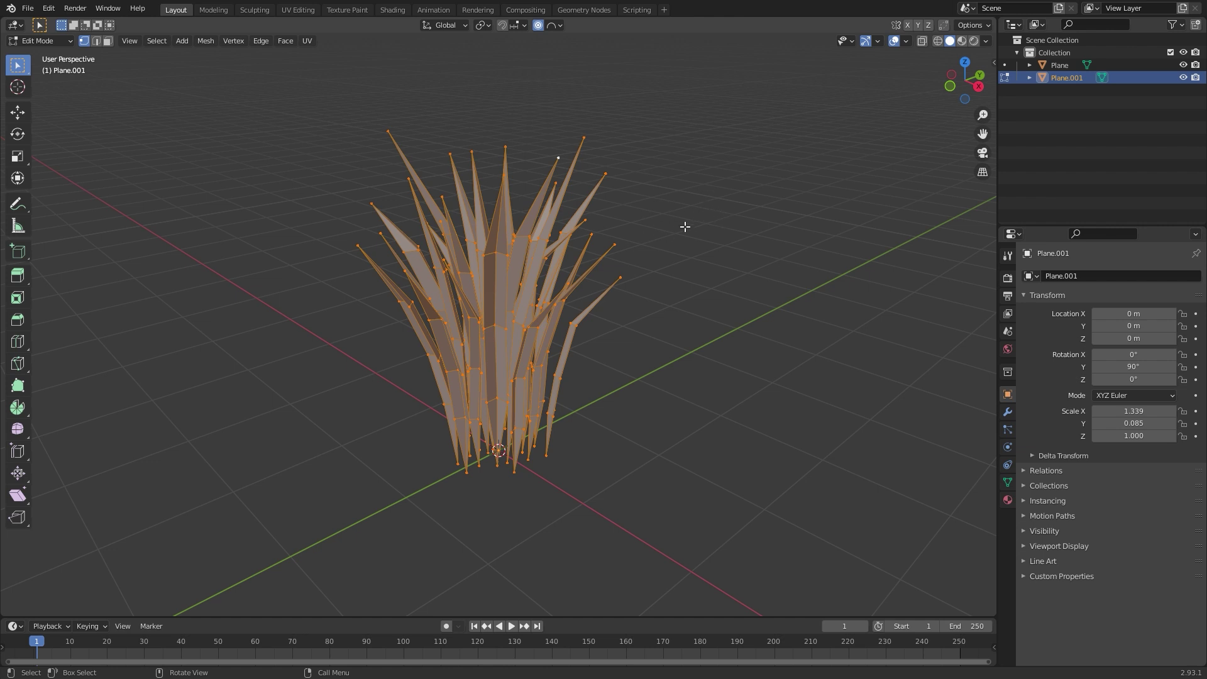
{"action": "key", "text": "alt+n"}
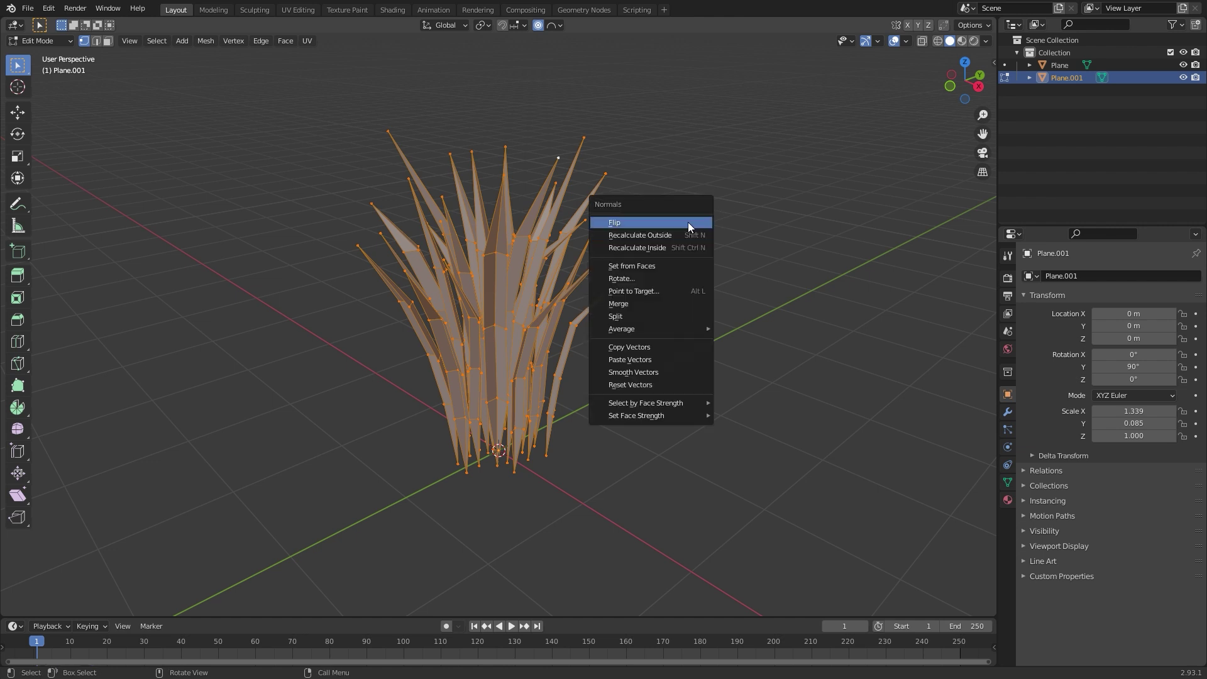
{"action": "left_click", "coordinate": [688, 222]}
{"action": "middle_click_drag", "start_coordinate": [688, 224], "coordinate": [737, 233]}
{"action": "key", "text": "Tab"}
{"action": "left_click", "coordinate": [678, 240]}
Join the original clump and its flipped duplicate, Plane and Plane.001, into one object
{"action": "left_click", "coordinate": [1058, 65]}
{"action": "left_click", "coordinate": [1055, 80], "text": "shift"}
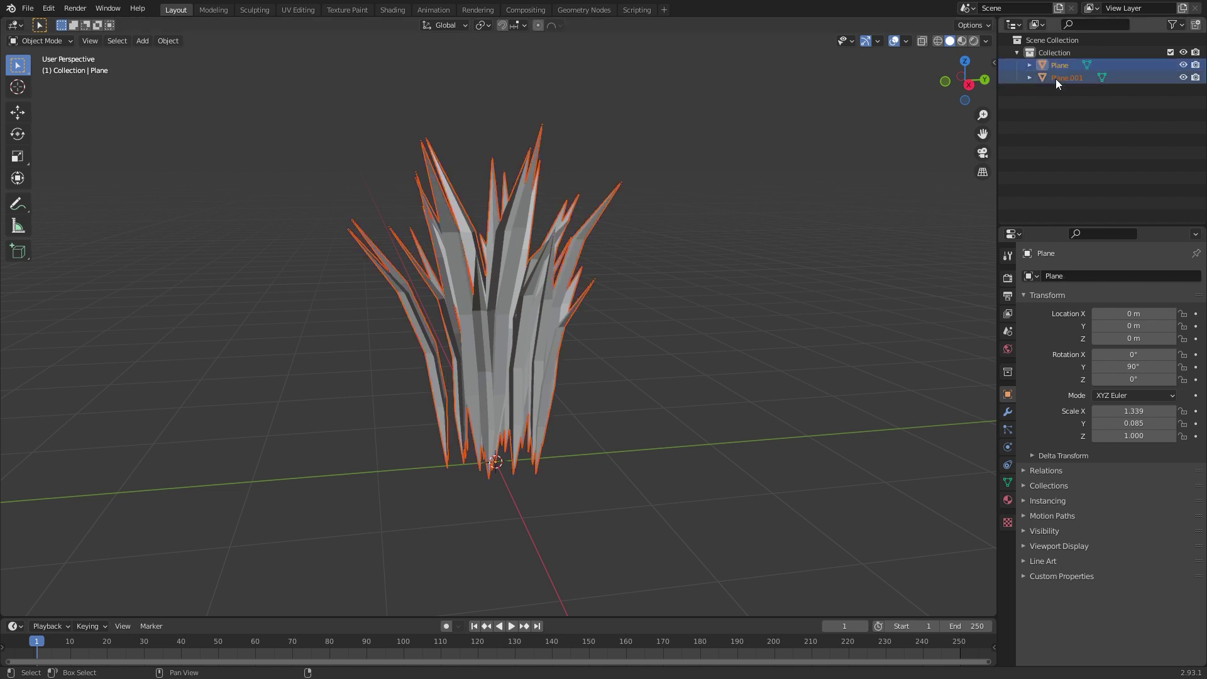
{"action": "key", "text": "ctrl+j"}
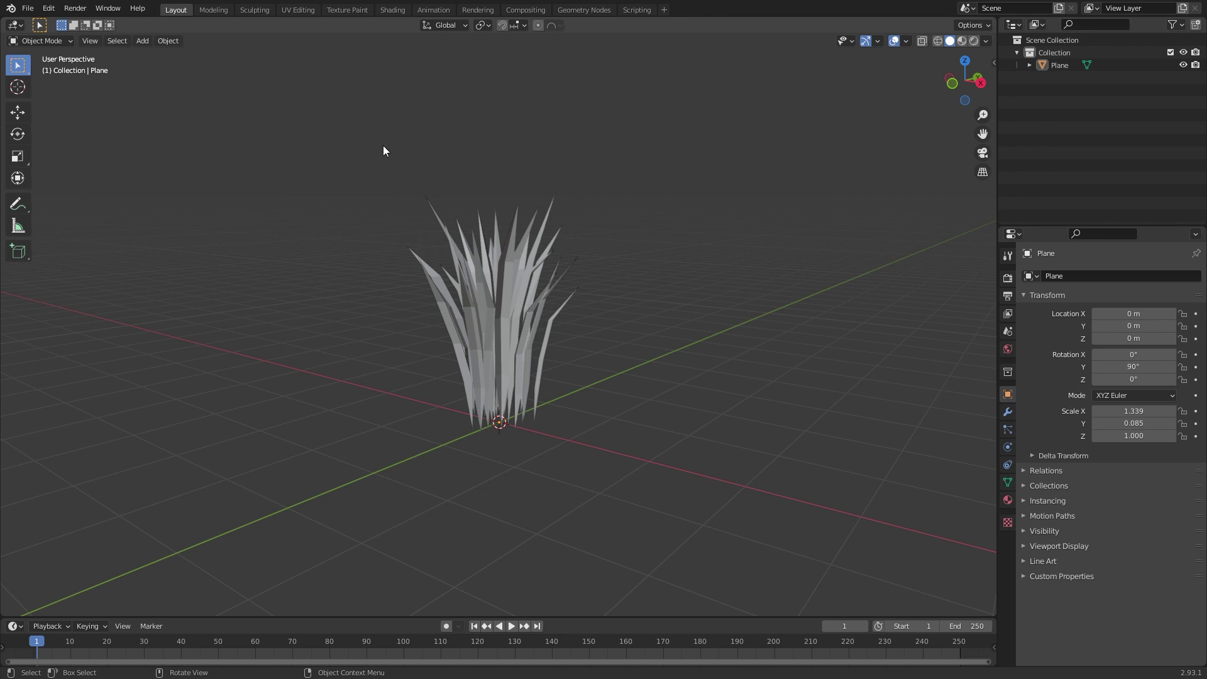
Enter Edit Mode on the clump and turn on the display of split normals
{"action": "key", "text": "Tab"}
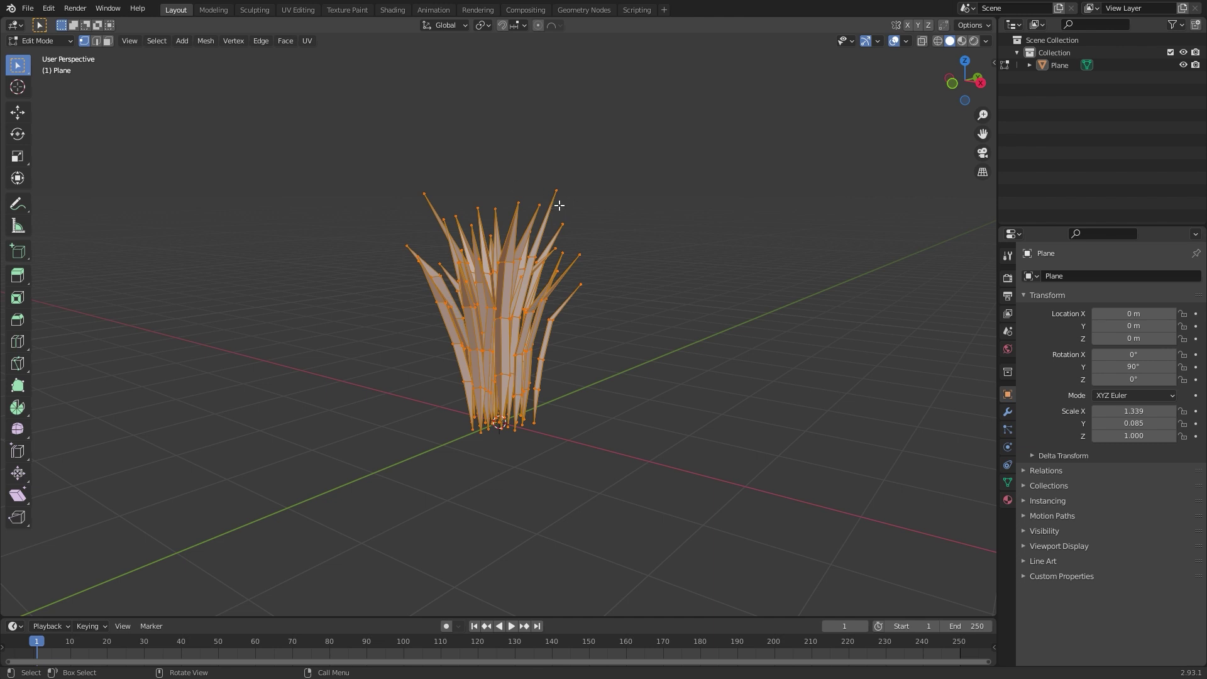
{"action": "left_click", "coordinate": [906, 41]}
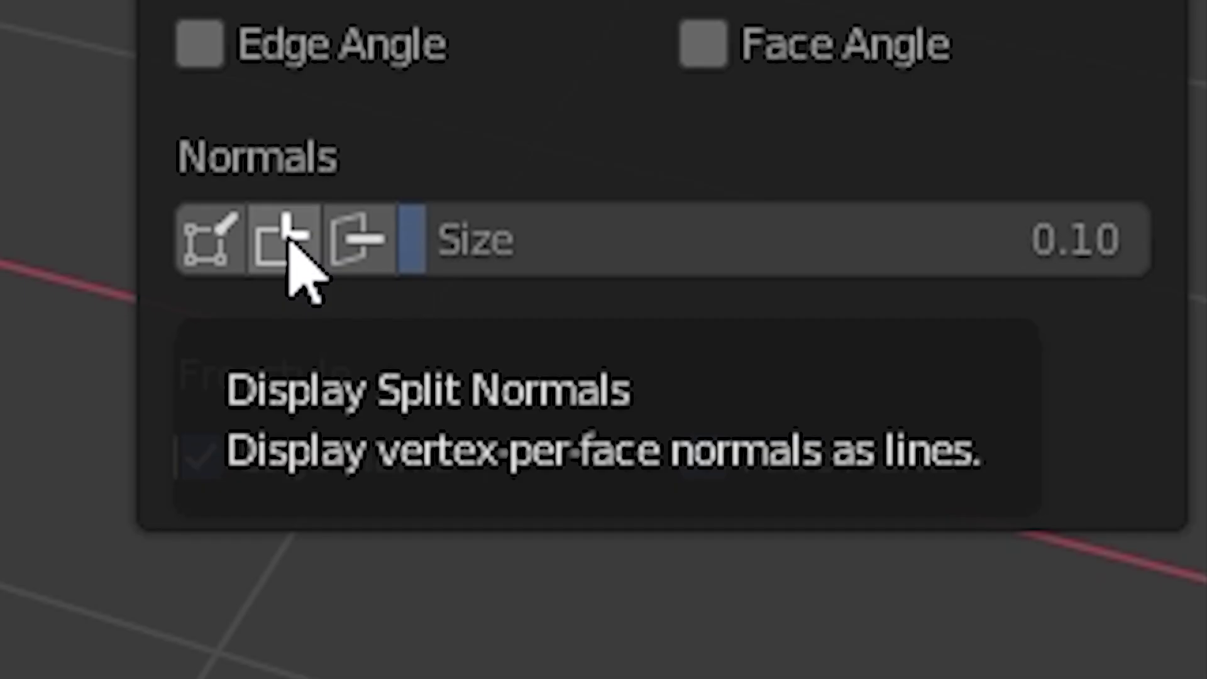
{"action": "left_click", "coordinate": [289, 245]}
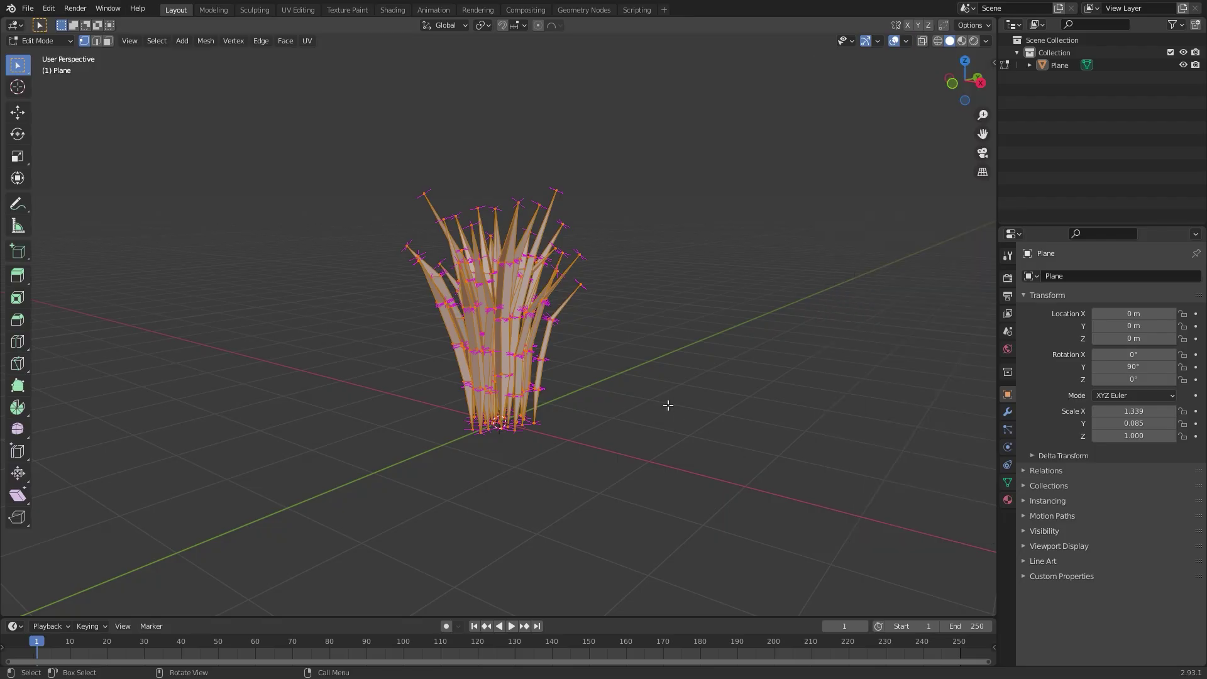
{"action": "left_click", "coordinate": [666, 403]}
{"action": "middle_click_drag", "start_coordinate": [666, 403], "coordinate": [626, 388]}
Return to Object Mode and apply all transforms to the grass clump
{"action": "key", "text": "Tab"}
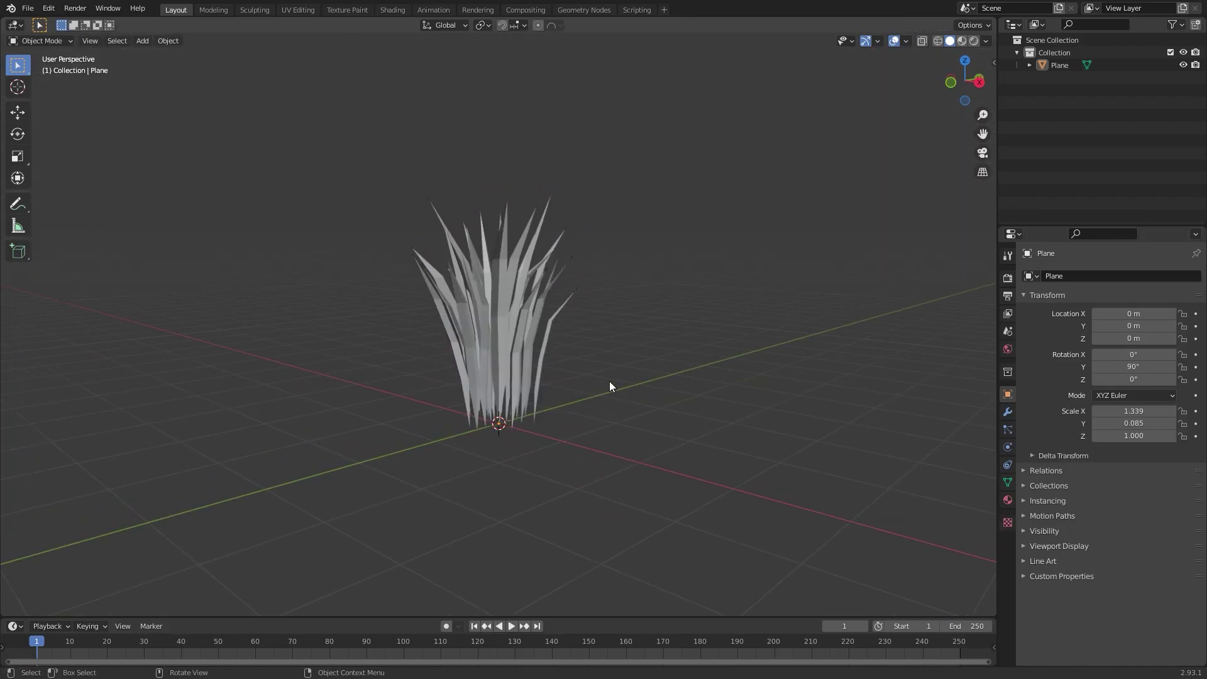
{"action": "key", "text": "a"}
{"action": "key", "text": "ctrl+a"}
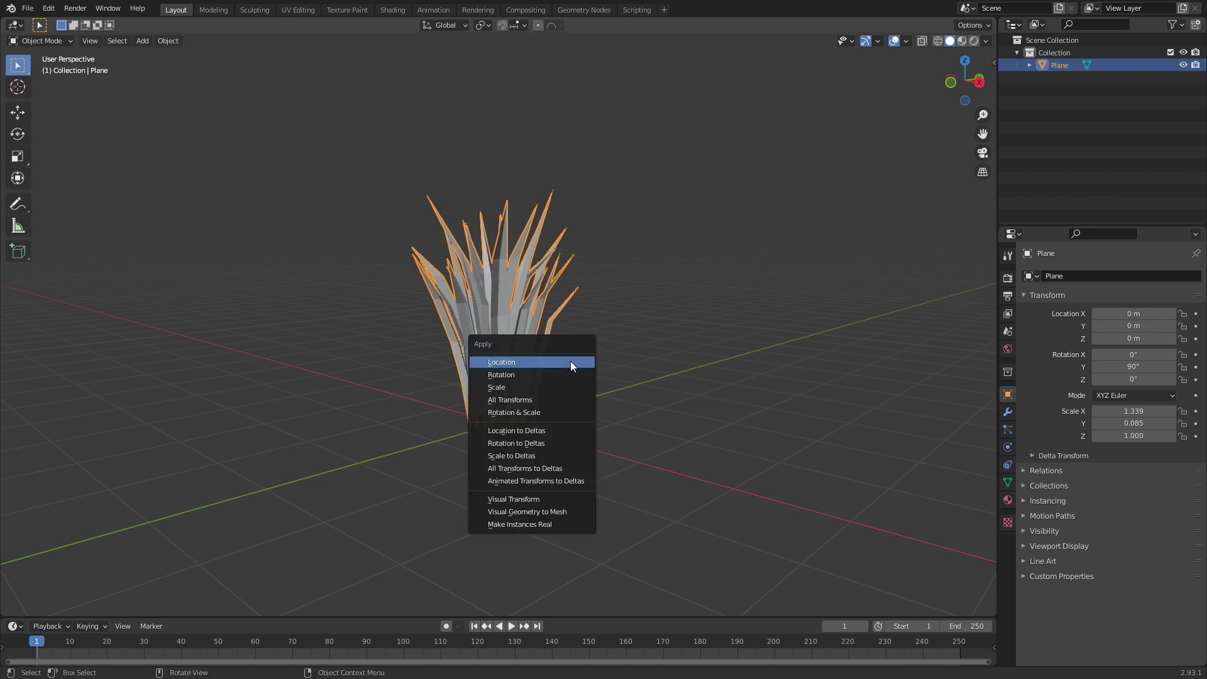
{"action": "left_click", "coordinate": [544, 401]}
Select all the clump's geometry in Edit Mode and apply Point to Target to its normals
{"action": "key", "text": "Tab"}
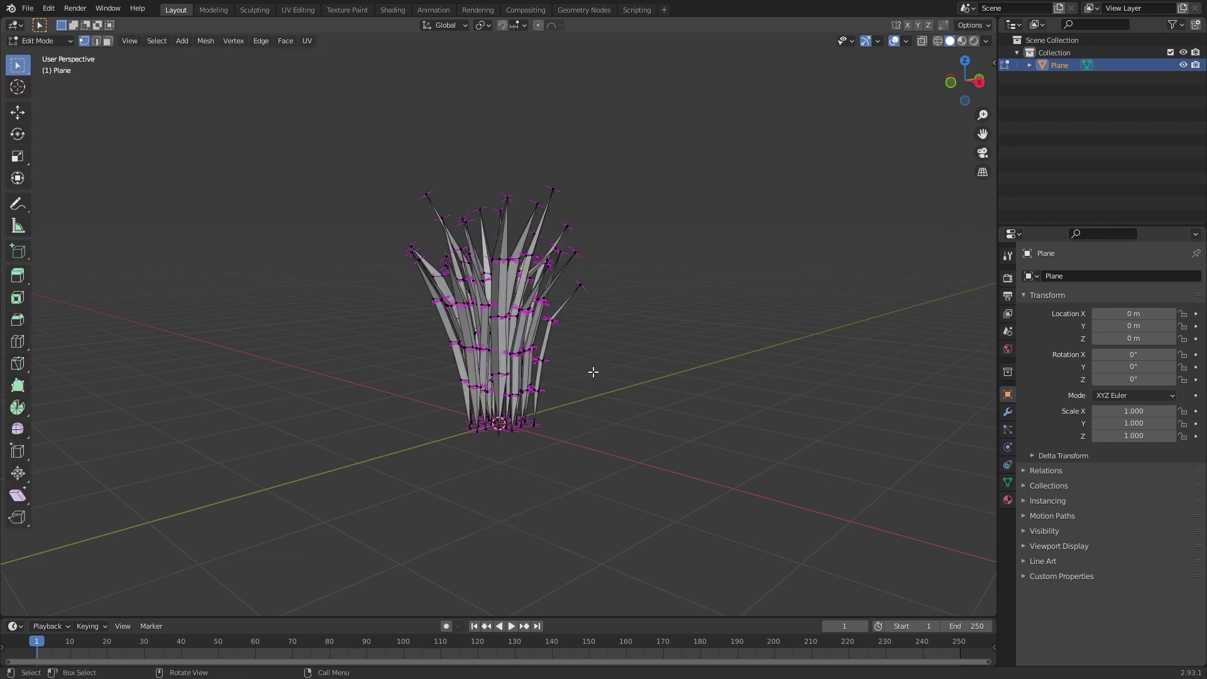
{"action": "key", "text": "a"}
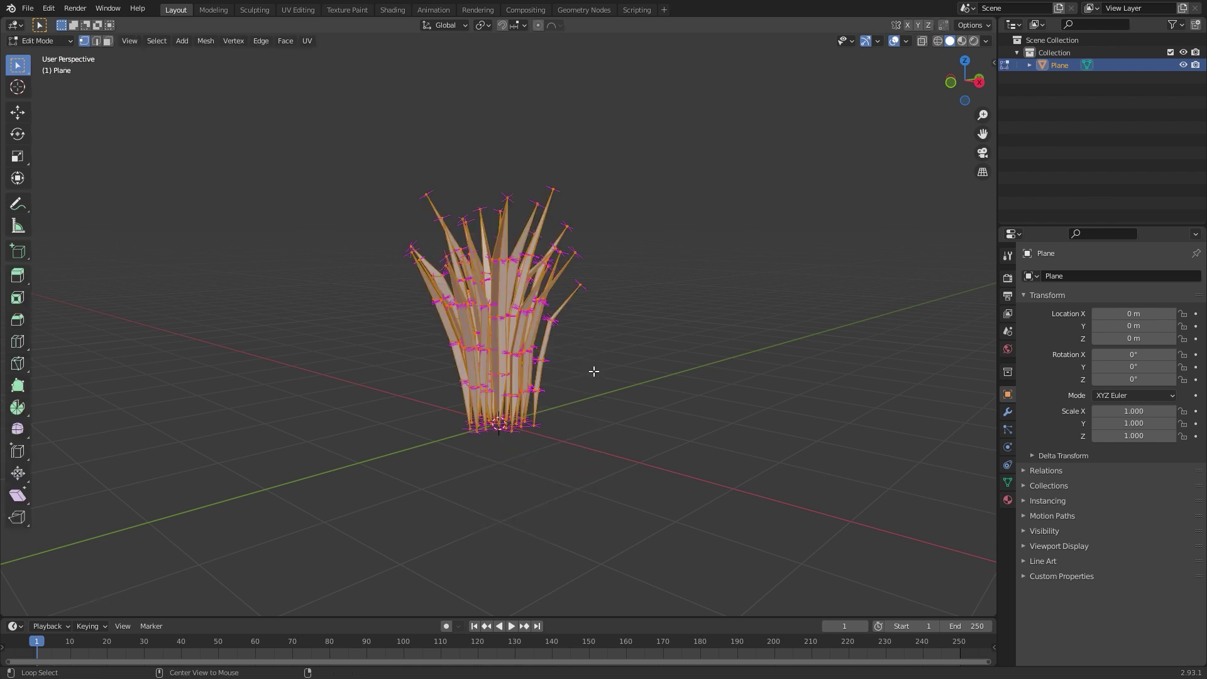
{"action": "key", "text": "alt+n"}
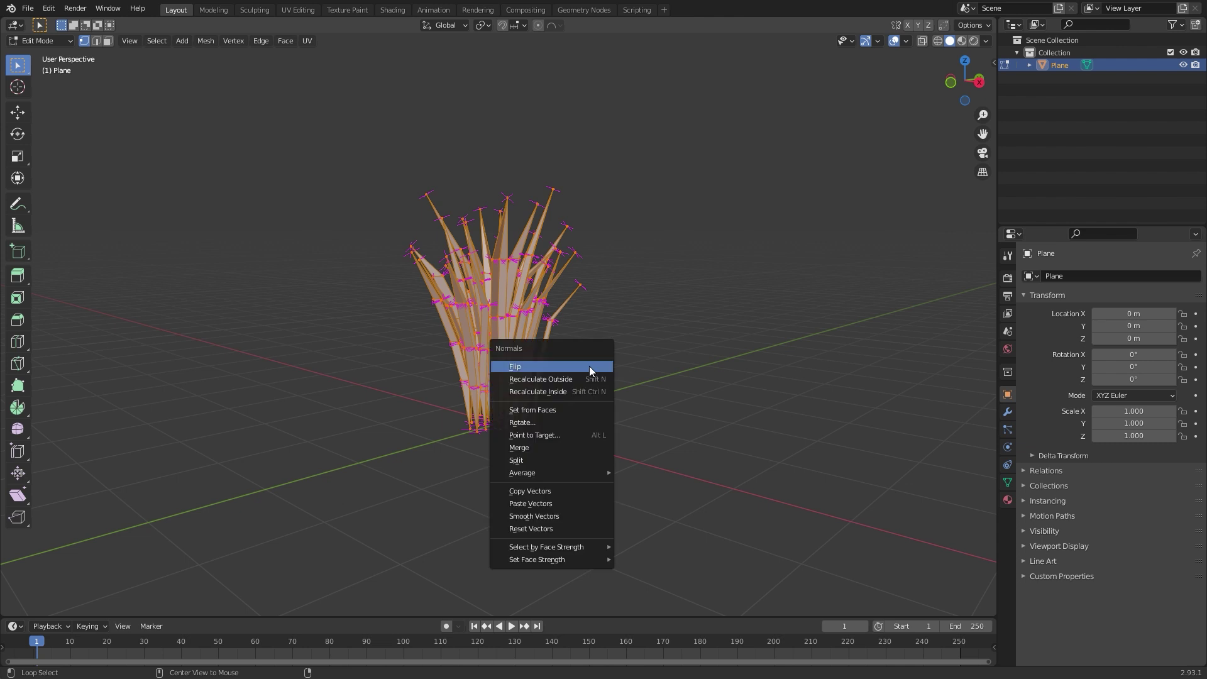
{"action": "left_click", "coordinate": [572, 434]}
{"action": "left_click", "coordinate": [630, 375]}
{"action": "middle_click_drag", "start_coordinate": [631, 375], "coordinate": [469, 249]}
{"action": "middle_click_drag", "start_coordinate": [500, 472], "coordinate": [490, 302], "text": "ctrl"}
{"action": "scroll", "coordinate": [505, 202], "scroll_direction": "down", "scroll_amount": 2}
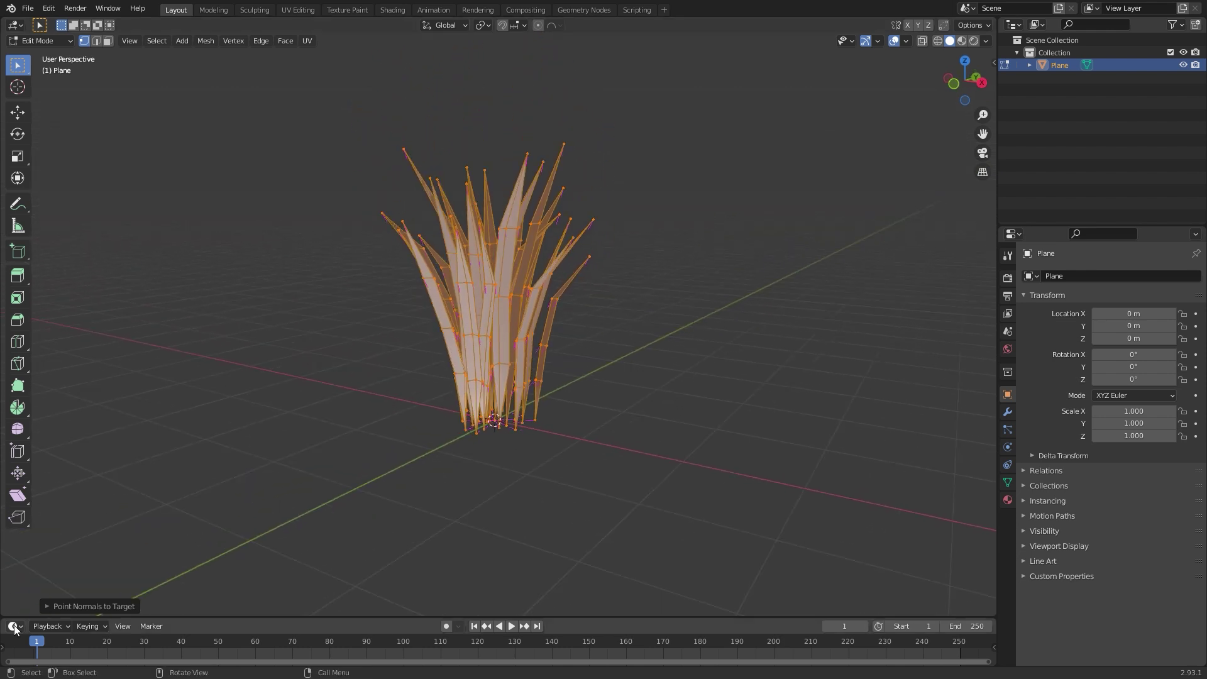
Set the Point Normals to Target operation's Z target to 10000000 m so the normals face straight up
{"action": "left_click", "coordinate": [47, 608]}
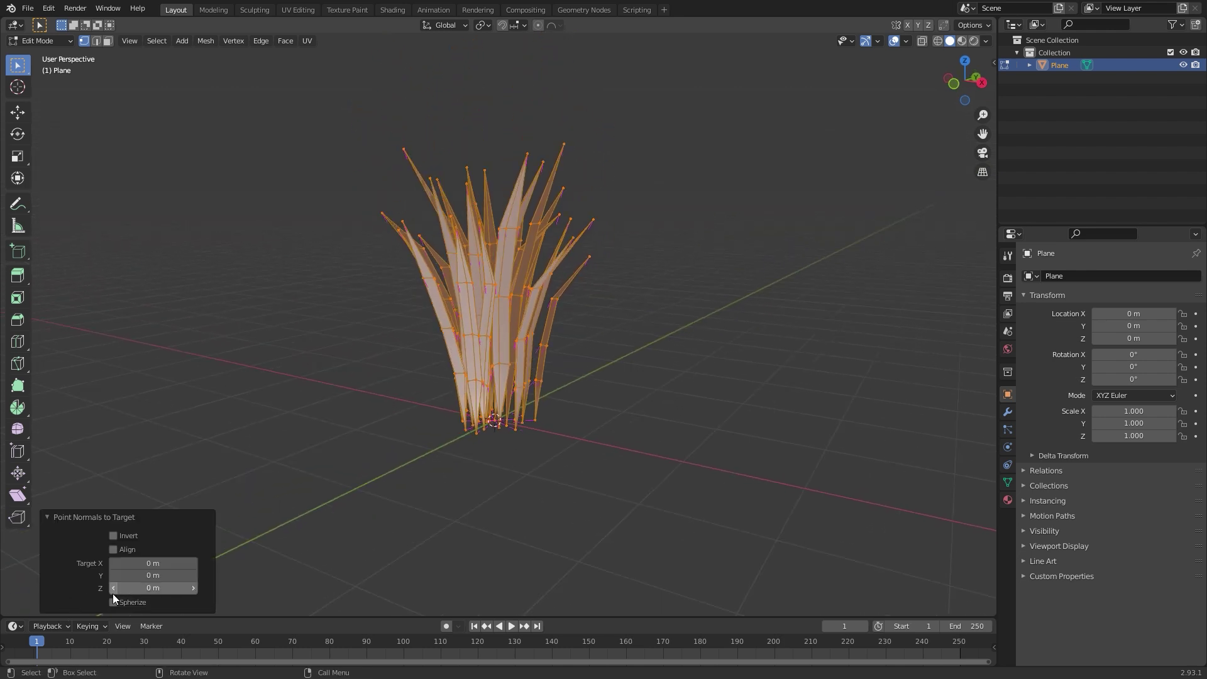
{"action": "left_click", "coordinate": [143, 591]}
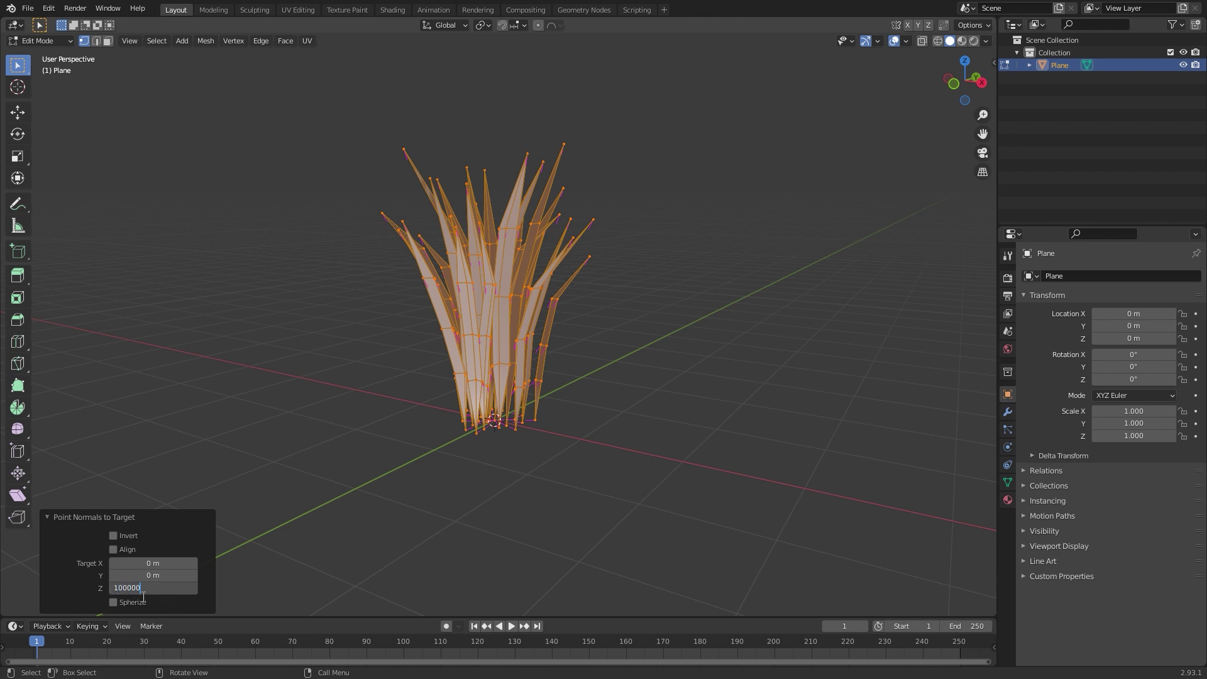
{"action": "type", "text": "1000000"}
{"action": "key", "text": "Return"}
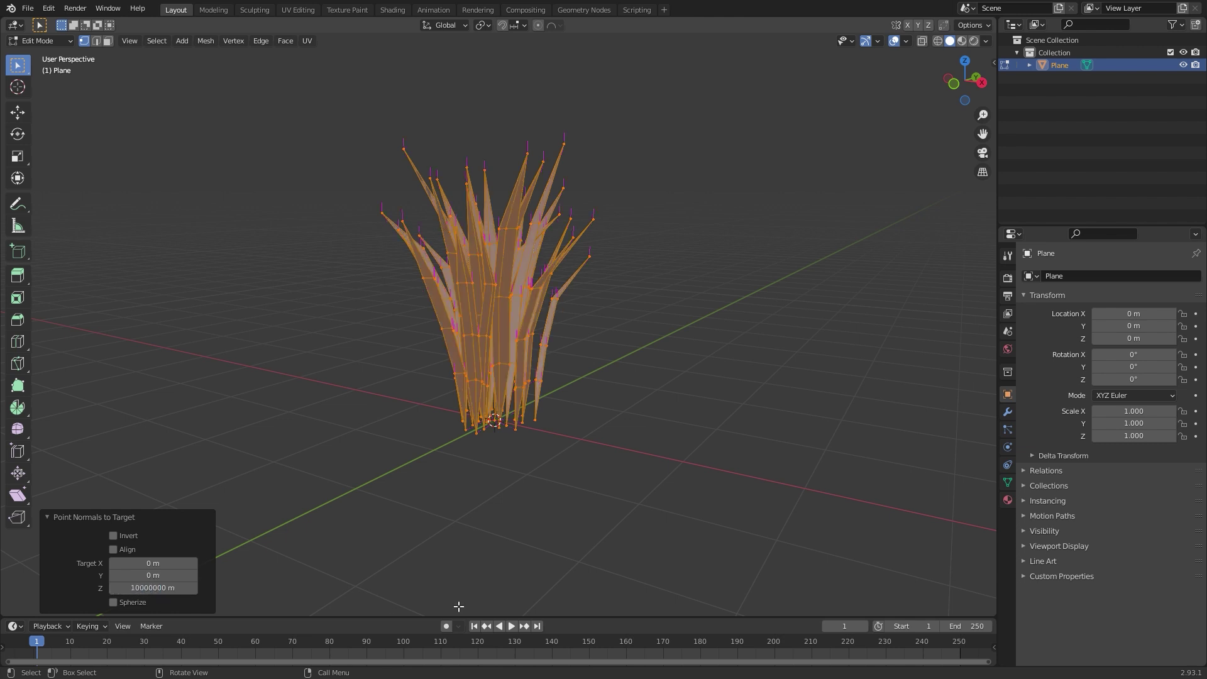
{"action": "left_click", "coordinate": [639, 509]}
{"action": "middle_click_drag", "start_coordinate": [639, 510], "coordinate": [503, 470]}
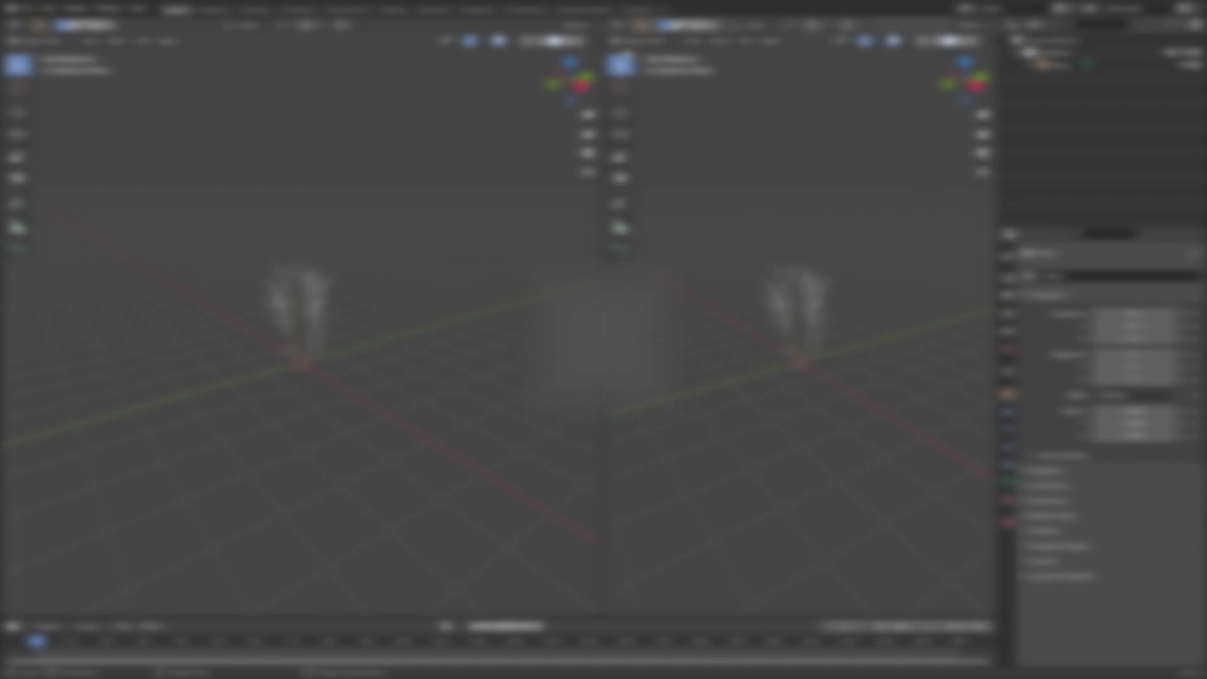
Change the second 3D viewport into a UV Editor
{"action": "left_click", "coordinate": [619, 25]}
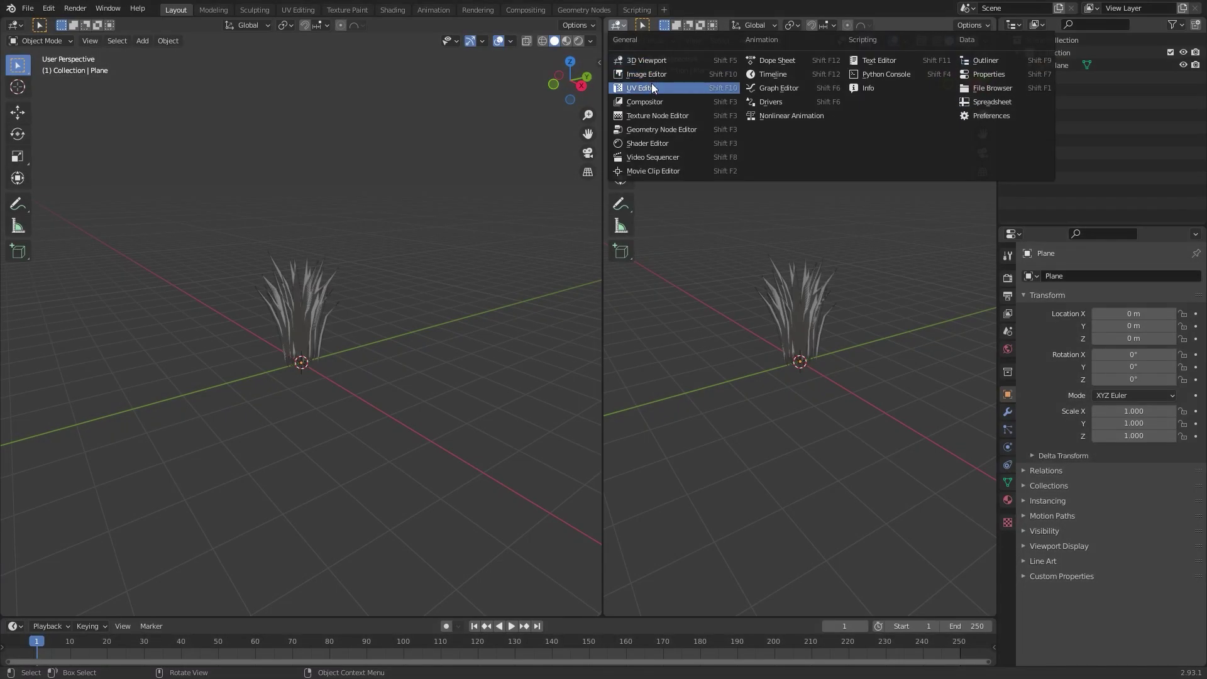
{"action": "left_click", "coordinate": [648, 87]}
{"action": "middle_click_drag", "start_coordinate": [370, 218], "coordinate": [386, 266]}
Select all of the grass clump's geometry in Edit Mode and unwrap its UVs
{"action": "left_click", "coordinate": [325, 293]}
{"action": "middle_click_drag", "start_coordinate": [325, 293], "coordinate": [343, 271]}
{"action": "key", "text": "Tab"}
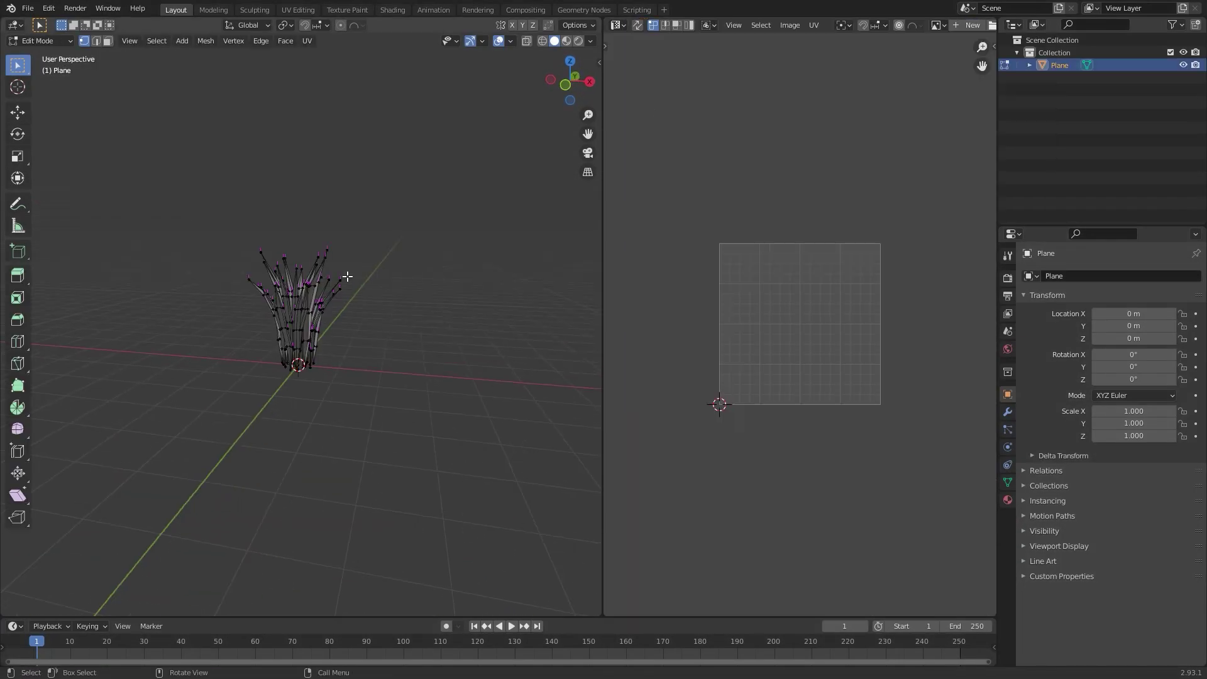
{"action": "key", "text": "a"}
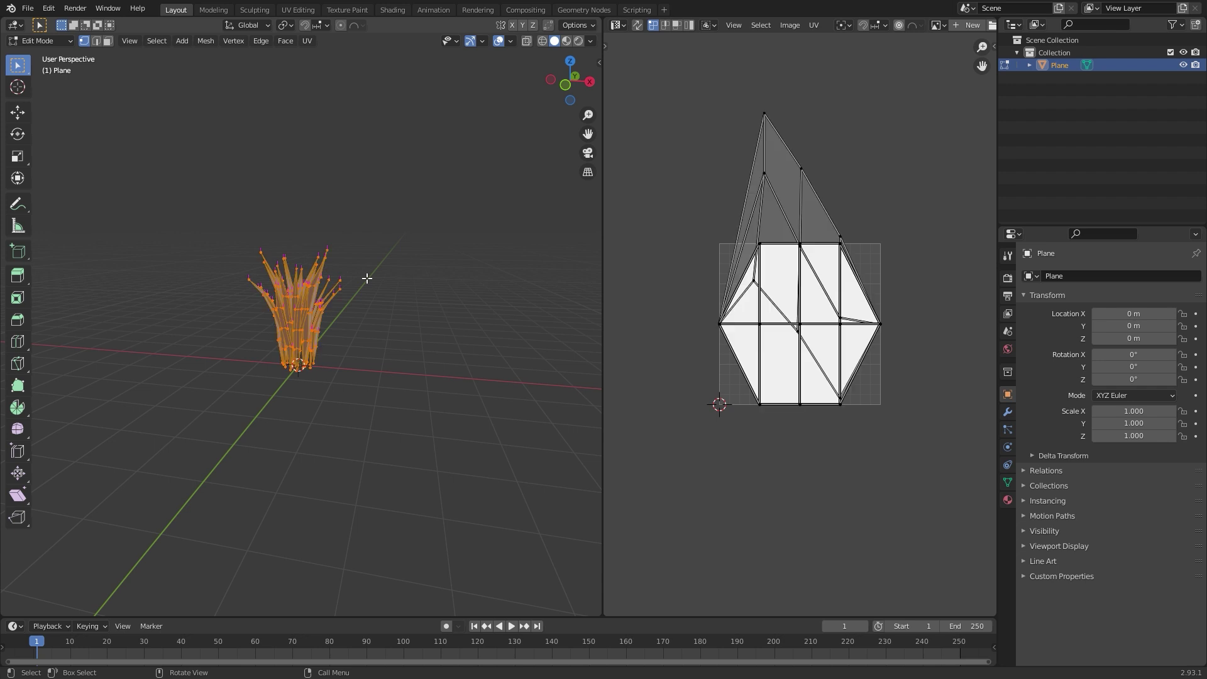
{"action": "left_click", "coordinate": [304, 41]}
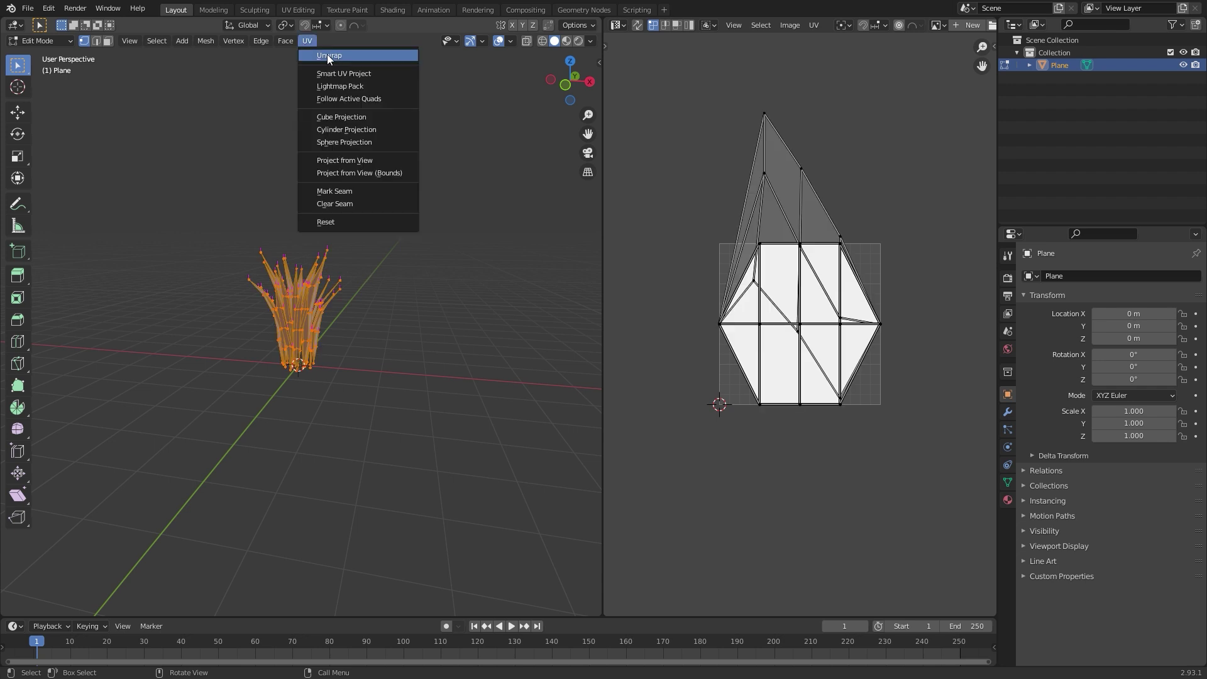
{"action": "left_click", "coordinate": [327, 54]}
{"action": "middle_click_drag", "start_coordinate": [412, 278], "coordinate": [419, 271]}
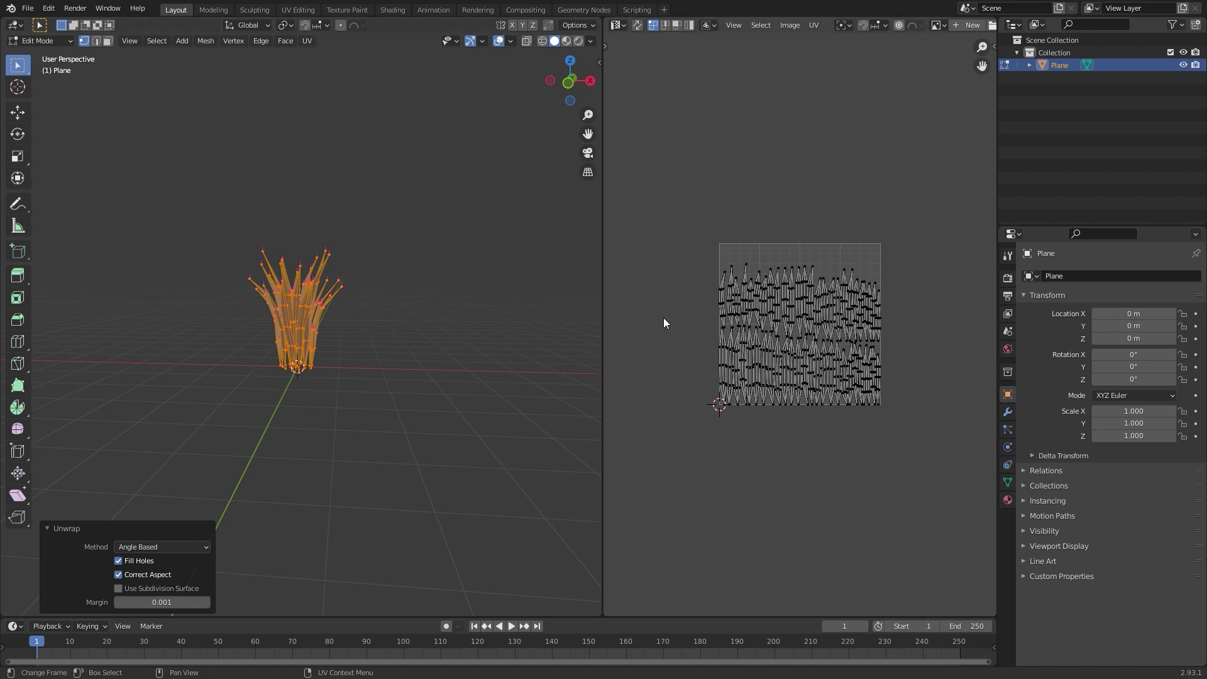
Enable UV sync selection, switch to wireframe front view and select the vertices at the base of the grass clump
{"action": "scroll", "coordinate": [833, 319], "scroll_direction": "up", "scroll_amount": 6}
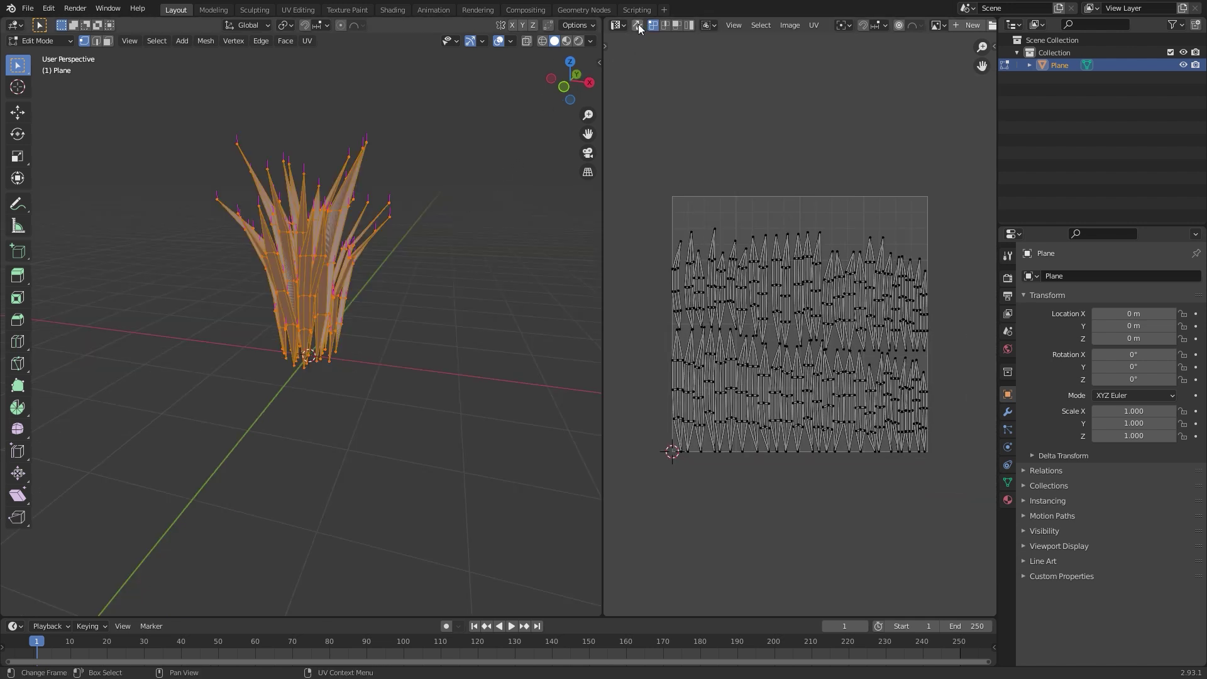
{"action": "left_click", "coordinate": [639, 24]}
{"action": "key", "text": "z"}
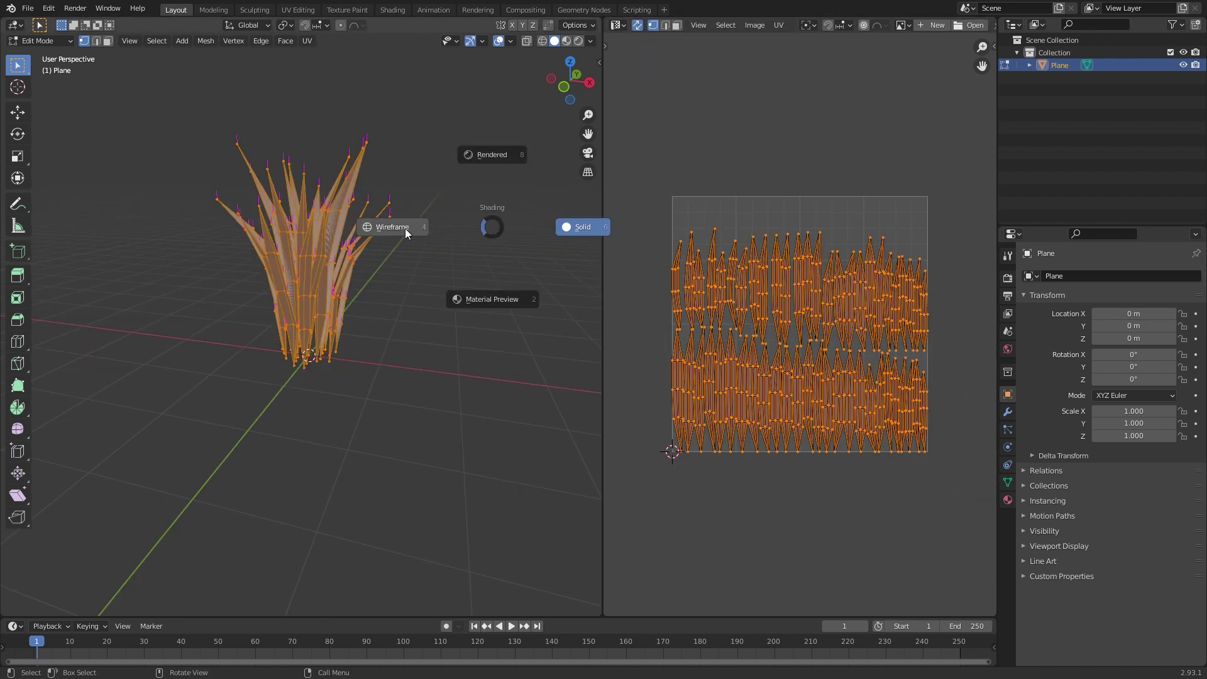
{"action": "left_click", "coordinate": [410, 230]}
{"action": "key", "text": "KP_1"}
{"action": "left_click_drag", "start_coordinate": [364, 355], "coordinate": [250, 377]}
{"action": "scroll", "coordinate": [527, 264], "scroll_direction": "up", "scroll_amount": 1}
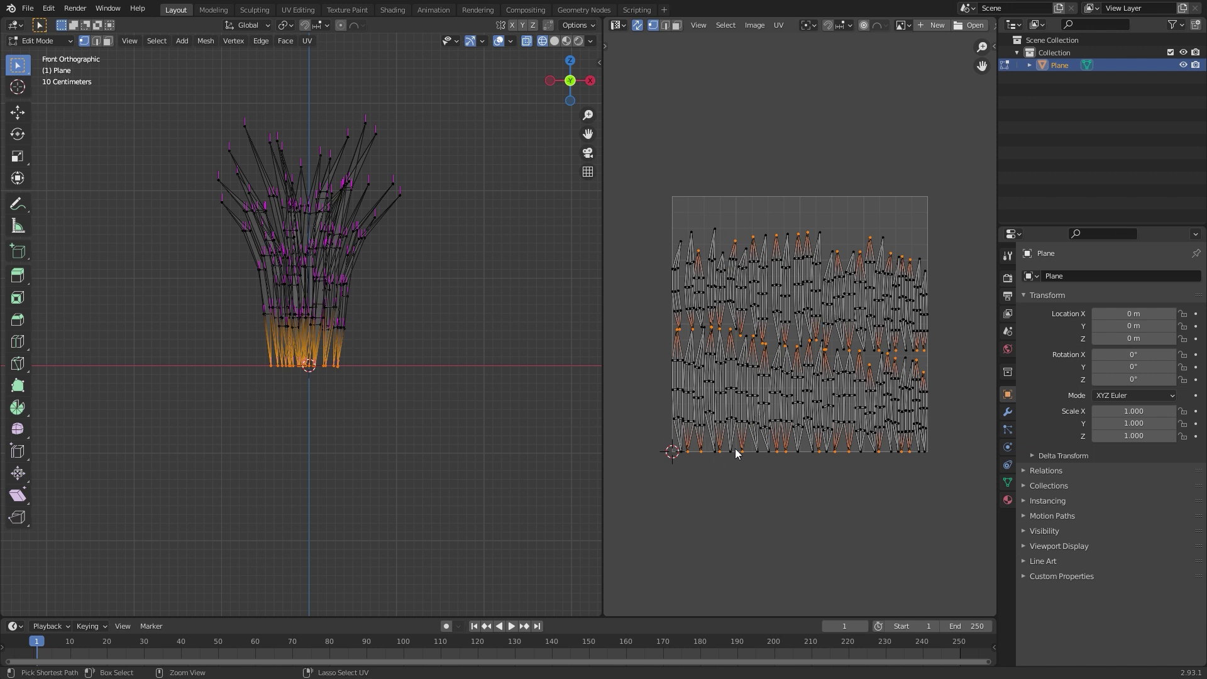
Deselect the base vertices of the UV islands that already point upwards, keeping only those of the upside-down blades
{"action": "left_click_drag", "start_coordinate": [636, 421], "coordinate": [952, 485], "text": "ctrl"}
{"action": "scroll", "coordinate": [948, 352], "scroll_direction": "up", "scroll_amount": 1, "text": "alt"}
{"action": "scroll", "coordinate": [948, 353], "scroll_direction": "up", "scroll_amount": 1}
{"action": "left_click_drag", "start_coordinate": [949, 353], "coordinate": [831, 378], "text": "ctrl"}
{"action": "scroll", "coordinate": [819, 355], "scroll_direction": "up", "scroll_amount": 2}
{"action": "left_click_drag", "start_coordinate": [711, 353], "coordinate": [704, 360], "text": "ctrl"}
{"action": "scroll", "coordinate": [705, 363], "scroll_direction": "up", "scroll_amount": 3}
{"action": "key", "text": "Home"}
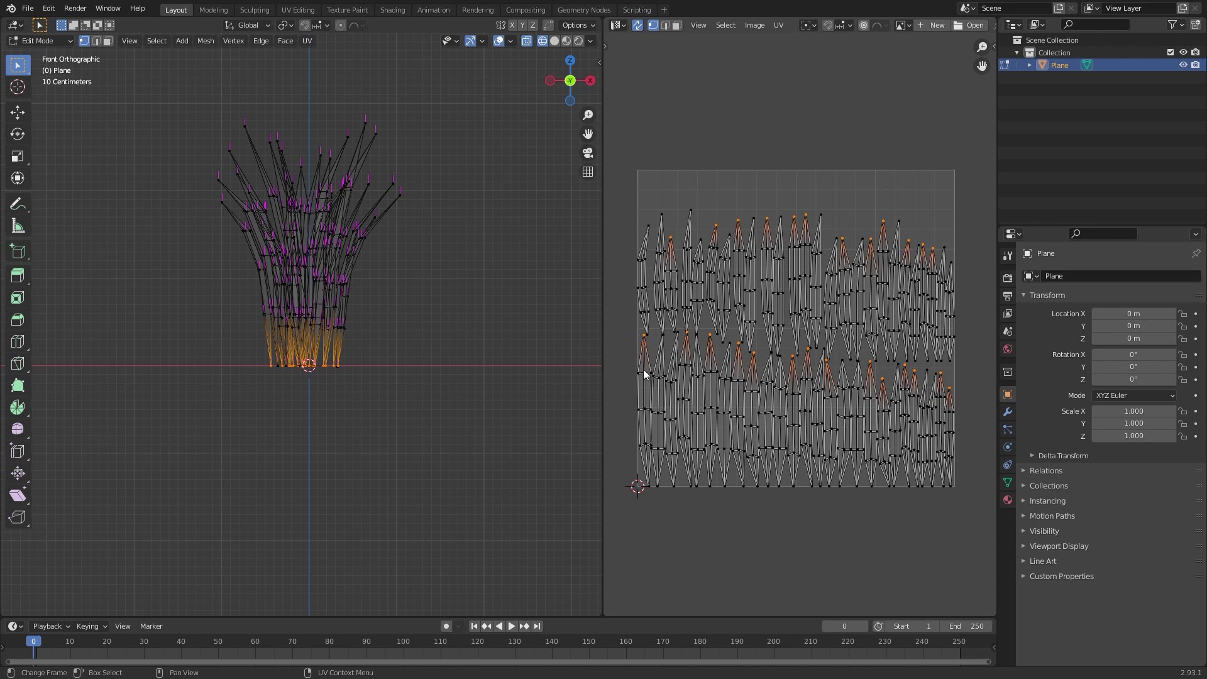
Extend the selection to the whole upside-down UV islands, rotate them 180 degrees and clear the selection
{"action": "key", "text": "l"}
{"action": "key", "text": "l"}
{"action": "key", "text": "l"}
{"action": "key", "text": "l"}
{"action": "key", "text": "l"}
{"action": "key", "text": "l"}
{"action": "key", "text": "l"}
{"action": "key", "text": "l"}
{"action": "key", "text": "l"}
{"action": "key", "text": "l"}
{"action": "key", "text": "l"}
{"action": "key", "text": "l"}
{"action": "key", "text": "l"}
{"action": "key", "text": "l"}
{"action": "key", "text": "l"}
{"action": "key", "text": "l"}
{"action": "type", "text": "r"}
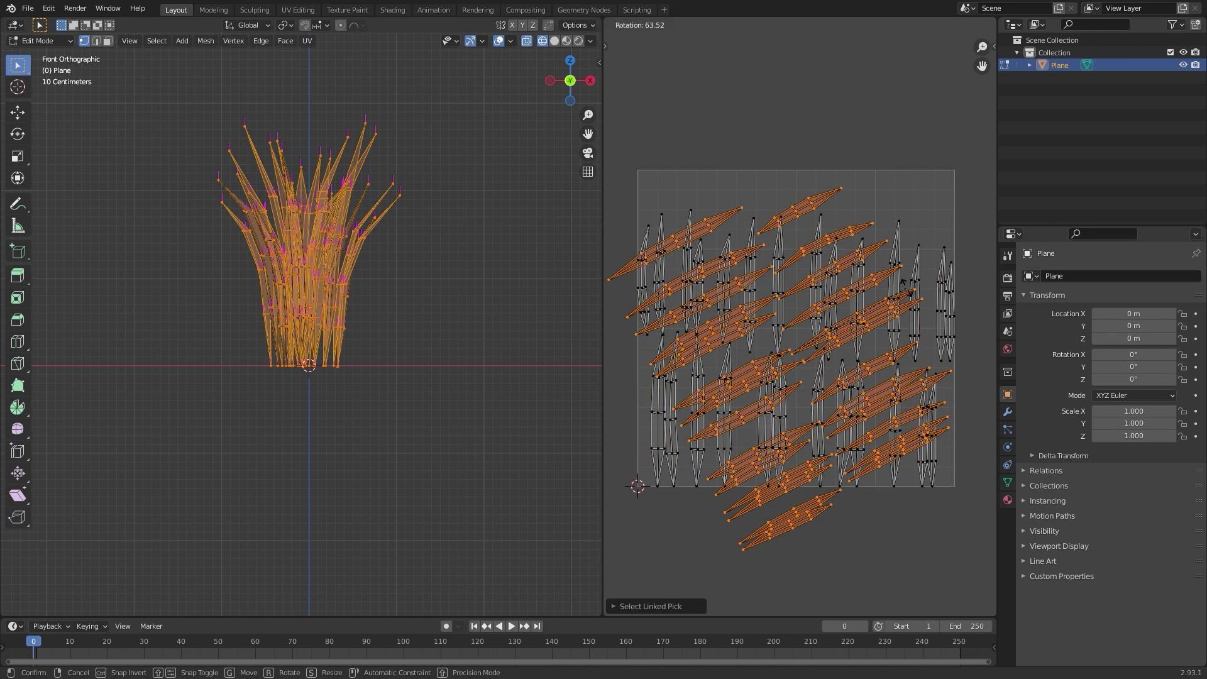
{"action": "type", "text": "180"}
{"action": "key", "text": "Return"}
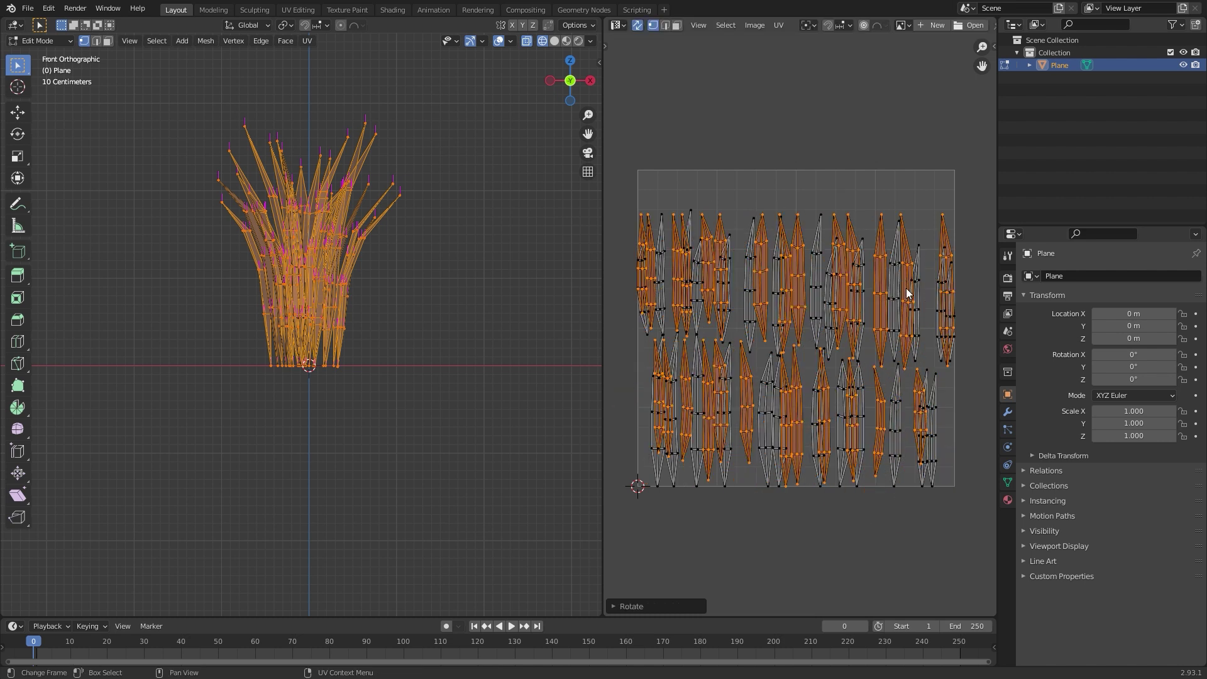
{"action": "key", "text": "alt+a"}
Turn on snapping in the UV Editor and move a raised lower-row blade island down to the UV square's bottom edge
{"action": "scroll", "coordinate": [924, 370], "scroll_direction": "down", "scroll_amount": 1}
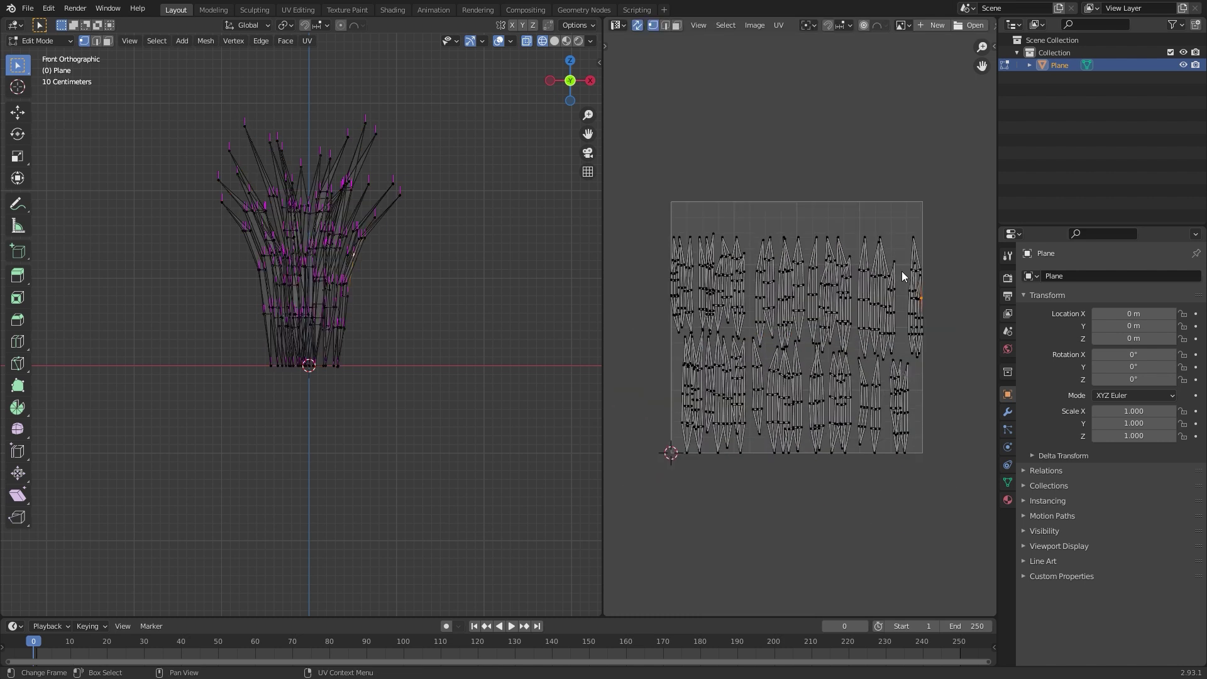
{"action": "scroll", "coordinate": [769, 334], "scroll_direction": "down", "scroll_amount": 1}
{"action": "scroll", "coordinate": [774, 343], "scroll_direction": "up", "scroll_amount": 2}
{"action": "middle_click_drag", "start_coordinate": [782, 352], "coordinate": [750, 273]}
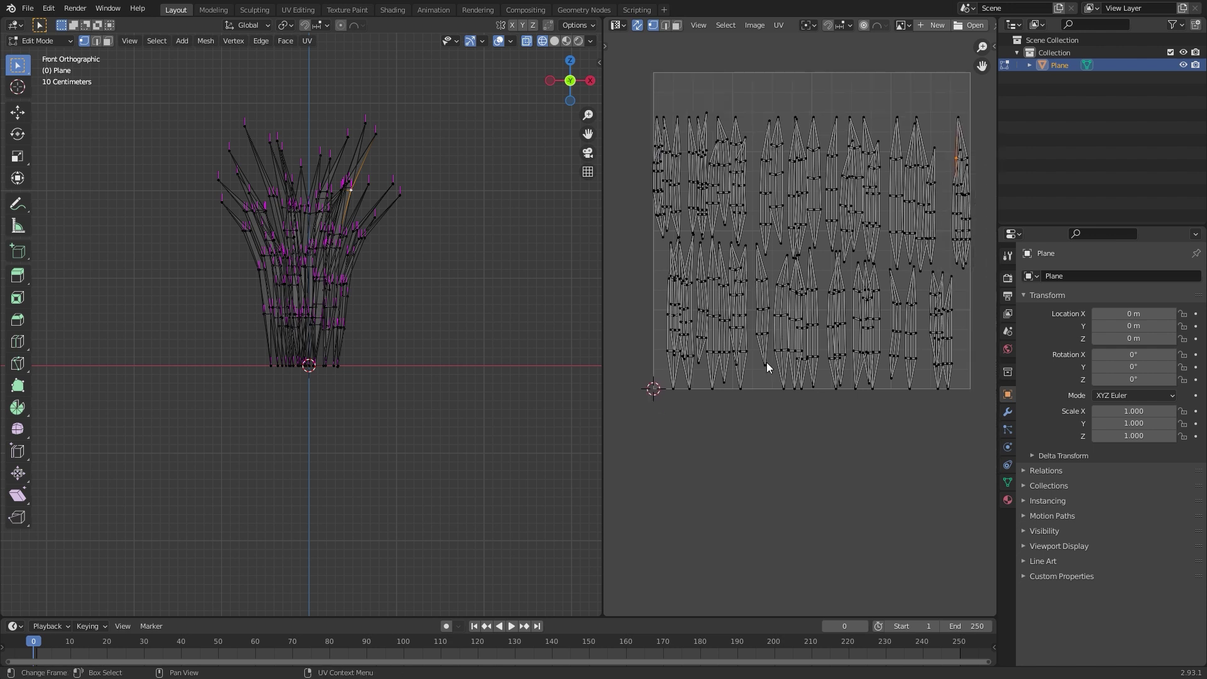
{"action": "scroll", "coordinate": [756, 378], "scroll_direction": "up", "scroll_amount": 2}
{"action": "middle_click_drag", "start_coordinate": [738, 402], "coordinate": [809, 323]}
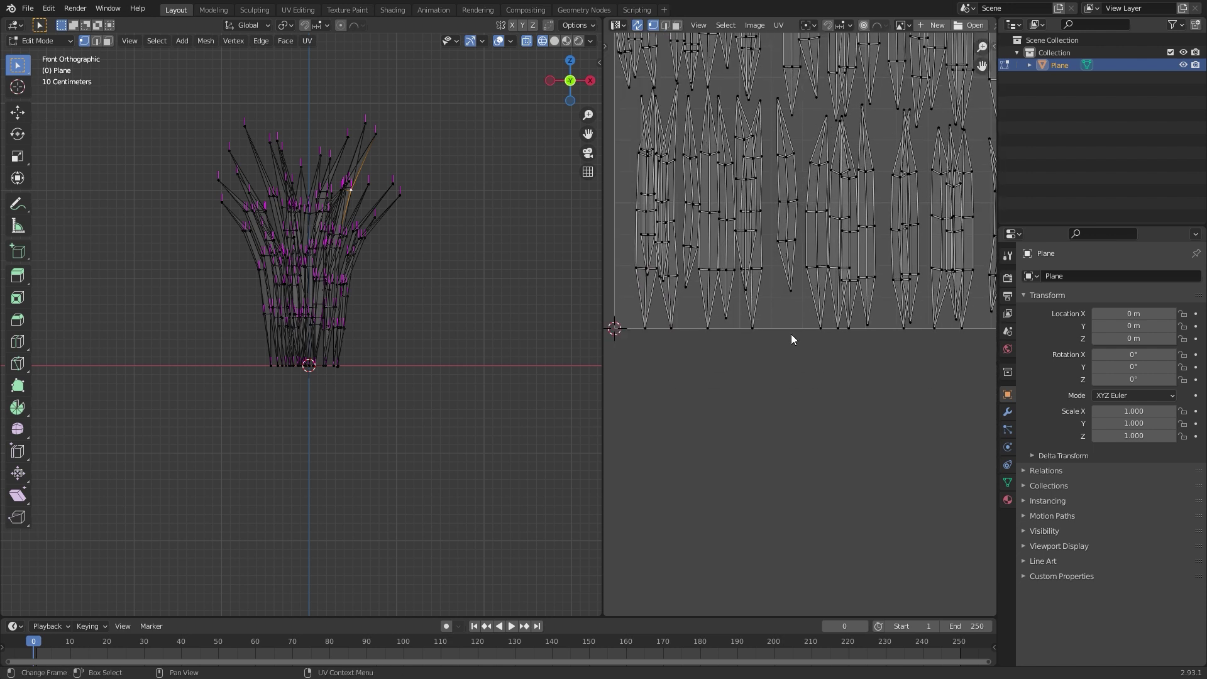
{"action": "middle_click_drag", "start_coordinate": [935, 324], "coordinate": [813, 415]}
{"action": "key", "text": "l"}
{"action": "key", "text": "g"}
{"action": "left_click", "coordinate": [828, 25]}
{"action": "left_click", "coordinate": [845, 25]}
{"action": "left_click", "coordinate": [844, 71]}
{"action": "left_click", "coordinate": [777, 400]}
Snap the other raised blade islands of the lower row to the UV square's bottom edge
{"action": "key", "text": "l"}
{"action": "key", "text": "g"}
{"action": "left_click", "coordinate": [732, 405]}
{"action": "left_click", "coordinate": [688, 408]}
{"action": "middle_click_drag", "start_coordinate": [610, 372], "coordinate": [730, 410]}
{"action": "left_click", "coordinate": [681, 379]}
{"action": "left_click", "coordinate": [619, 406]}
{"action": "key", "text": "l"}
{"action": "key", "text": "g"}
{"action": "left_click", "coordinate": [661, 345]}
{"action": "key", "text": "l"}
{"action": "key", "text": "g"}
Move the upper-row blade islands at the right end of the UV square down to its bottom edge
{"action": "middle_click_drag", "start_coordinate": [931, 301], "coordinate": [693, 398]}
{"action": "key", "text": "g"}
{"action": "key", "text": "l"}
{"action": "key", "text": "g"}
{"action": "key", "text": "y"}
{"action": "left_click", "coordinate": [836, 524]}
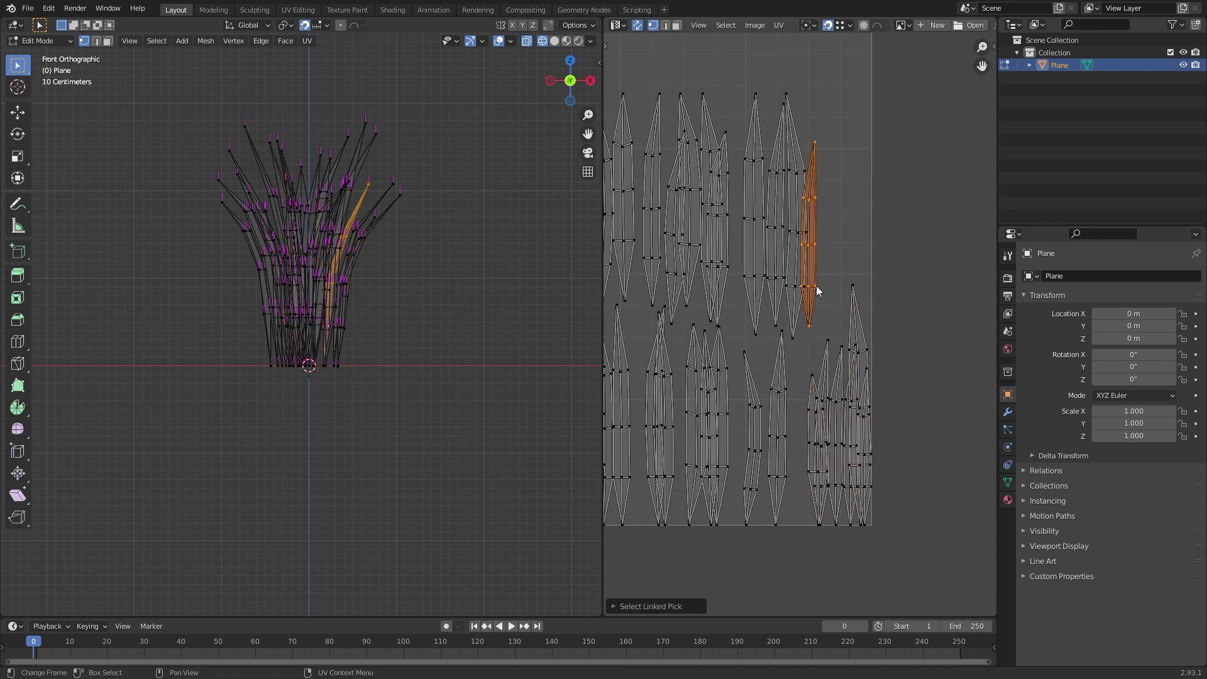
{"action": "key", "text": "l"}
{"action": "key", "text": "g"}
{"action": "key", "text": "l"}
{"action": "key", "text": "g"}
{"action": "left_click", "coordinate": [817, 522]}
{"action": "key", "text": "alt+a"}
Move the upper-row blade islands in the middle of the UV layout straight down to the bottom edge
{"action": "key", "text": "l"}
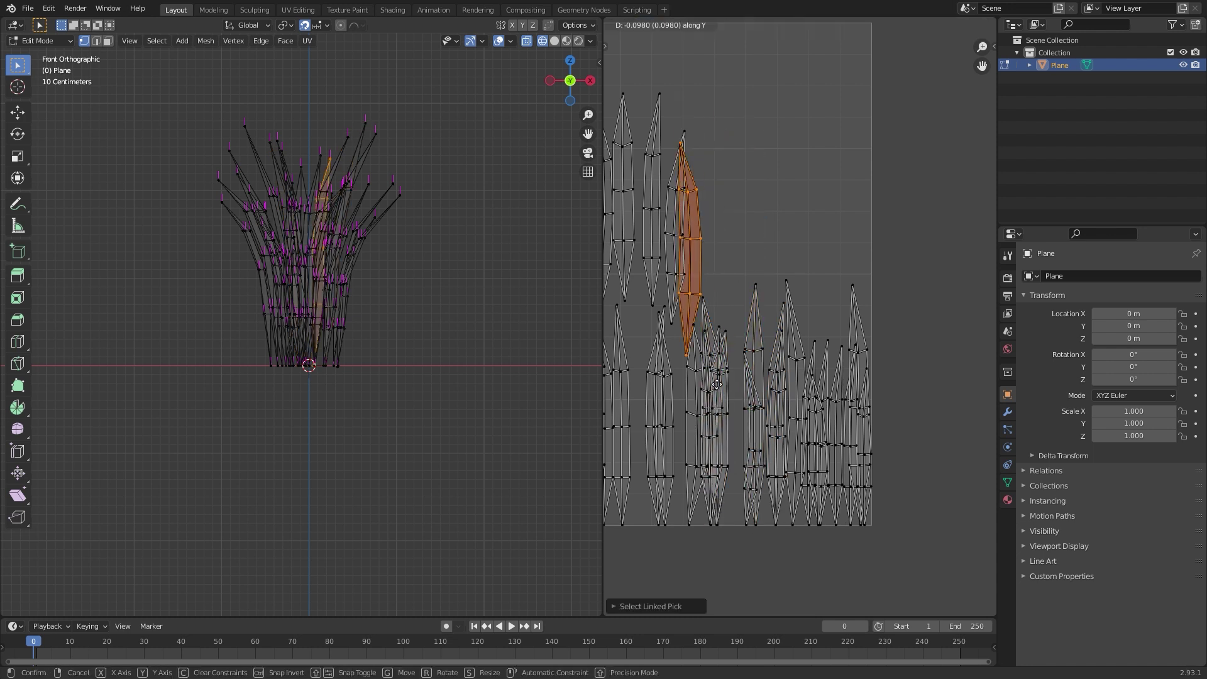
{"action": "key", "text": "g"}
{"action": "key", "text": "y"}
{"action": "left_click", "coordinate": [703, 522]}
{"action": "middle_click_drag", "start_coordinate": [687, 307], "coordinate": [781, 318]}
{"action": "key", "text": "l"}
{"action": "key", "text": "g"}
{"action": "left_click", "coordinate": [718, 524]}
{"action": "key", "text": "l"}
{"action": "key", "text": "g"}
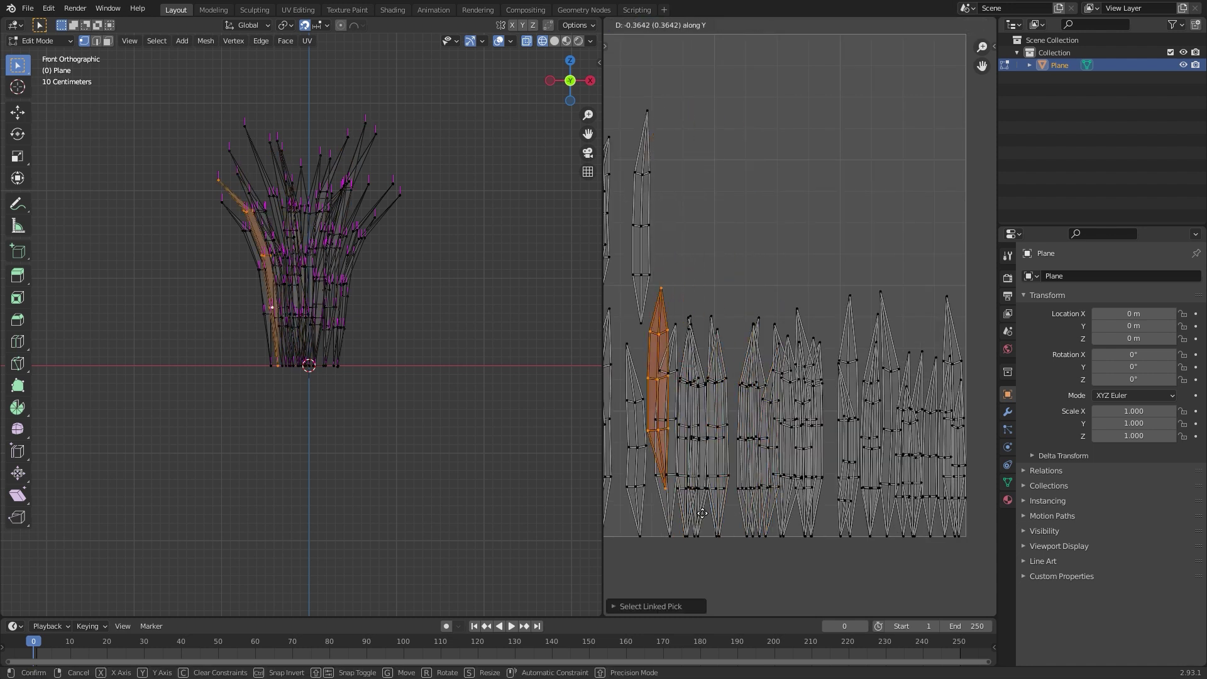
{"action": "left_click", "coordinate": [661, 523]}
Move the remaining upper-row blade islands at the left end of the UV square down to its bottom edge
{"action": "middle_click_drag", "start_coordinate": [607, 265], "coordinate": [729, 278]}
{"action": "key", "text": "l"}
{"action": "key", "text": "g"}
{"action": "key", "text": "y"}
{"action": "left_click", "coordinate": [730, 524]}
{"action": "left_click", "coordinate": [686, 255]}
{"action": "key", "text": "l"}
{"action": "key", "text": "g"}
{"action": "left_click", "coordinate": [668, 523]}
{"action": "left_click", "coordinate": [689, 270]}
{"action": "middle_click_drag", "start_coordinate": [625, 266], "coordinate": [692, 311]}
{"action": "key", "text": "l"}
{"action": "key", "text": "g"}
{"action": "left_click", "coordinate": [653, 238]}
{"action": "key", "text": "l"}
{"action": "key", "text": "g"}
Turn off snapping and move the rightmost group of blade islands along X so it overlaps the middle group
{"action": "scroll", "coordinate": [744, 295], "scroll_direction": "down", "scroll_amount": 2}
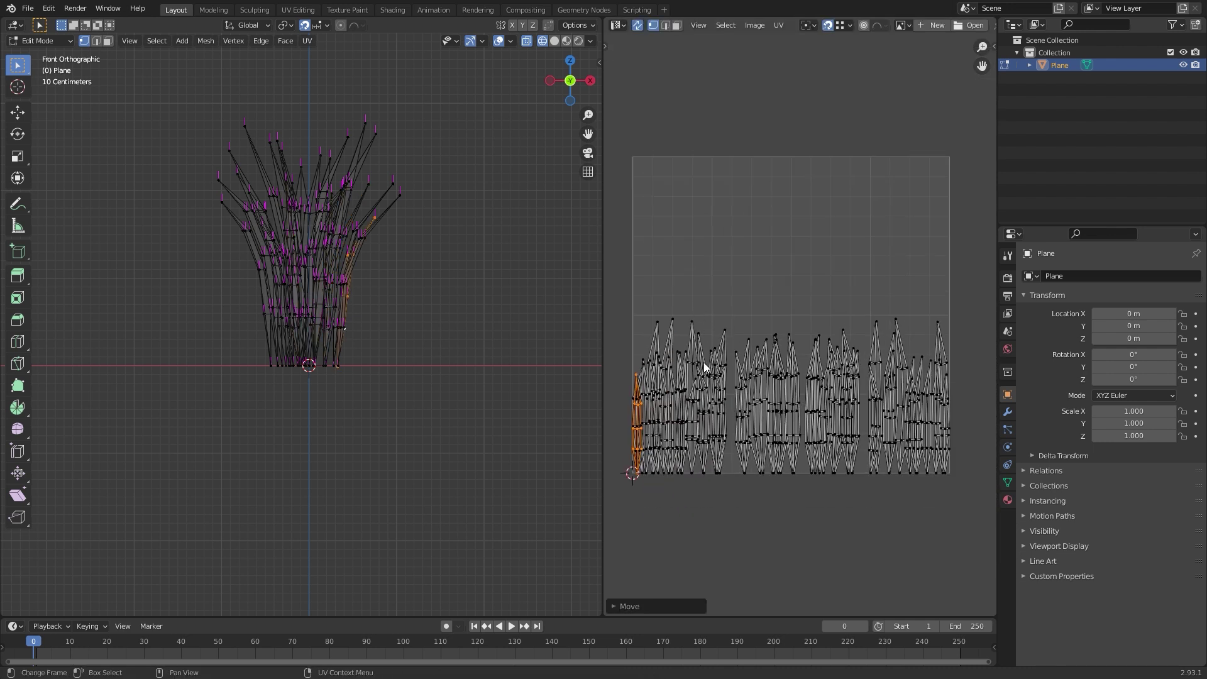
{"action": "left_click", "coordinate": [947, 434]}
{"action": "key", "text": "l"}
{"action": "key", "text": "l"}
{"action": "key", "text": "l"}
{"action": "key", "text": "l"}
{"action": "key", "text": "l"}
{"action": "key", "text": "l"}
{"action": "key", "text": "l"}
{"action": "key", "text": "l"}
{"action": "key", "text": "shift+Tab"}
{"action": "key", "text": "g"}
{"action": "key", "text": "x"}
{"action": "left_click", "coordinate": [777, 242]}
Select a group of blade islands from the left part of the layout and shift it along X towards the middle
{"action": "left_click", "coordinate": [723, 356]}
{"action": "key", "text": "l"}
{"action": "key", "text": "l"}
{"action": "key", "text": "l"}
{"action": "key", "text": "l"}
{"action": "key", "text": "l"}
{"action": "key", "text": "l"}
{"action": "key", "text": "l"}
{"action": "key", "text": "l"}
{"action": "key", "text": "l"}
{"action": "key", "text": "l"}
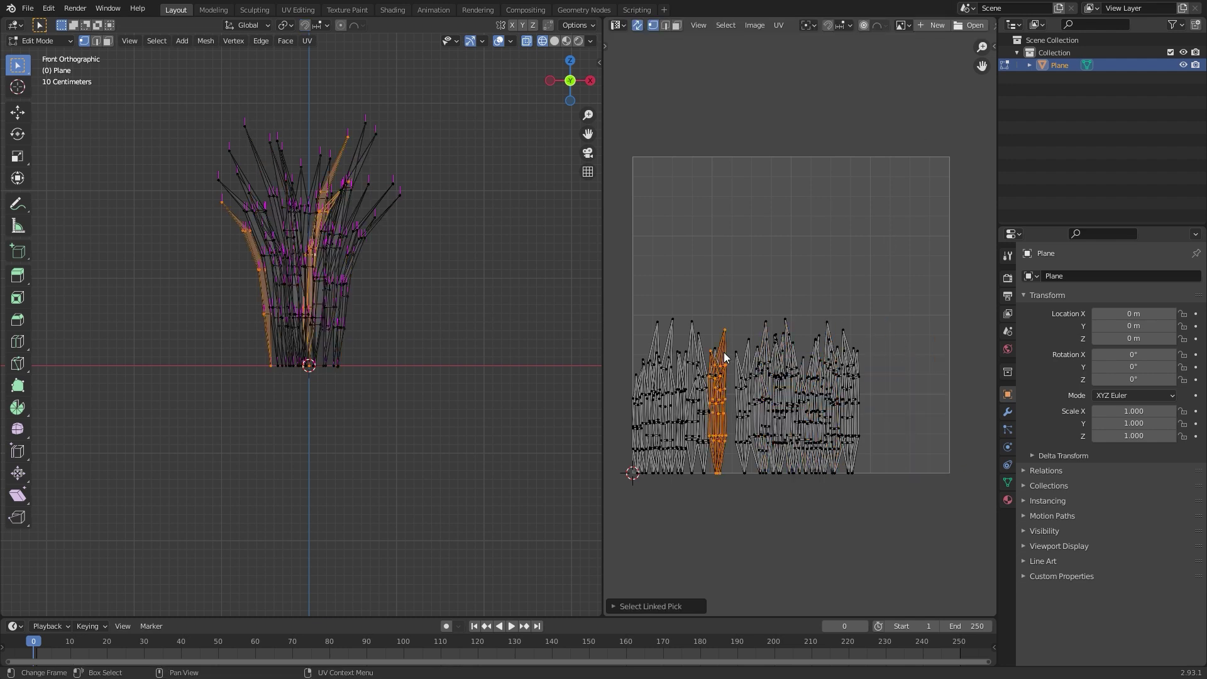
{"action": "key", "text": "l"}
{"action": "key", "text": "l"}
{"action": "key", "text": "l"}
{"action": "key", "text": "g"}
{"action": "key", "text": "x"}
{"action": "left_click", "coordinate": [769, 426]}
Select all UV islands, scale them up to the height of the UV square and shift them along Y
{"action": "key", "text": "a"}
{"action": "key", "text": "s"}
{"action": "left_click", "coordinate": [634, 282]}
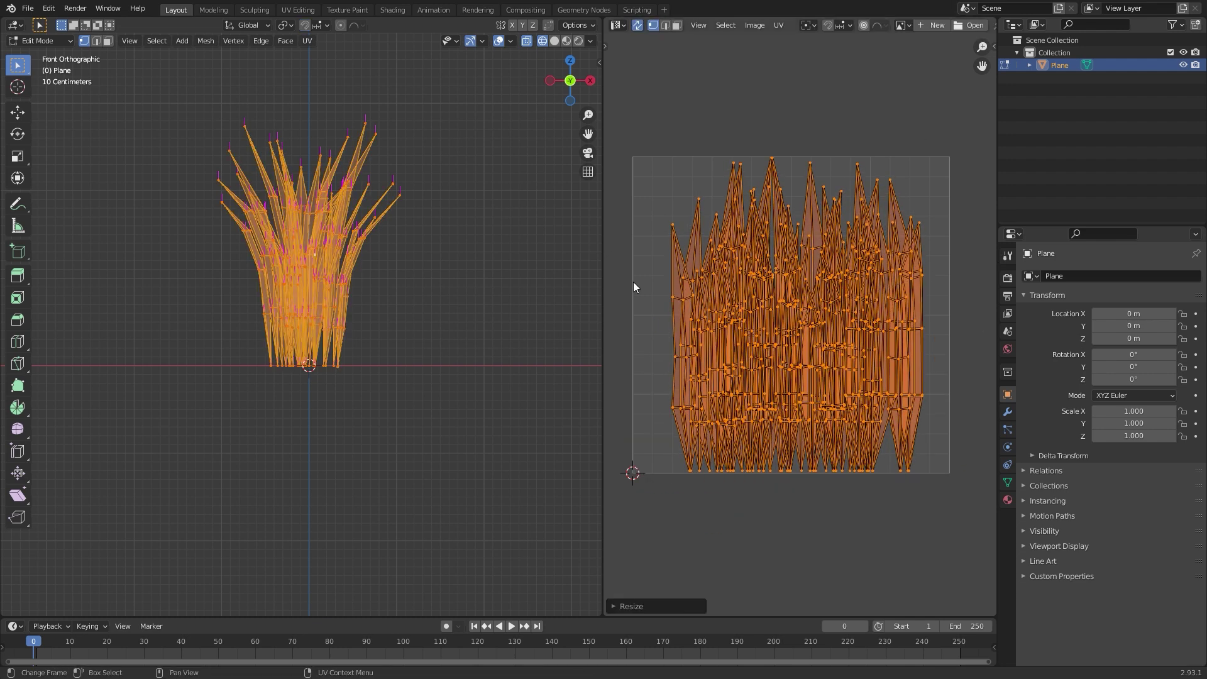
{"action": "scroll", "coordinate": [780, 453], "scroll_direction": "up", "scroll_amount": 3}
{"action": "key", "text": "g"}
{"action": "key", "text": "y"}
{"action": "left_click", "coordinate": [780, 304]}
Refine the scale and vertical position of the UV islands so the blade bases sit on the bottom edge
{"action": "key", "text": "s"}
{"action": "left_click", "coordinate": [780, 304]}
{"action": "key", "text": "g"}
{"action": "key", "text": "y"}
{"action": "left_click", "coordinate": [801, 311]}
{"action": "middle_click_drag", "start_coordinate": [801, 310], "coordinate": [745, 417]}
{"action": "scroll", "coordinate": [745, 417], "scroll_direction": "down", "scroll_amount": 5}
Deselect everything and return the 3D viewport to solid shading in a perspective view
{"action": "key", "text": "alt+a"}
{"action": "key", "text": "shift+z"}
{"action": "middle_click_drag", "start_coordinate": [440, 321], "coordinate": [517, 365]}
{"action": "middle_click_drag", "start_coordinate": [497, 258], "coordinate": [465, 277]}
Set up an FBX export of the grass clump with the geometry smoothing set to Face
{"action": "left_click", "coordinate": [28, 8]}
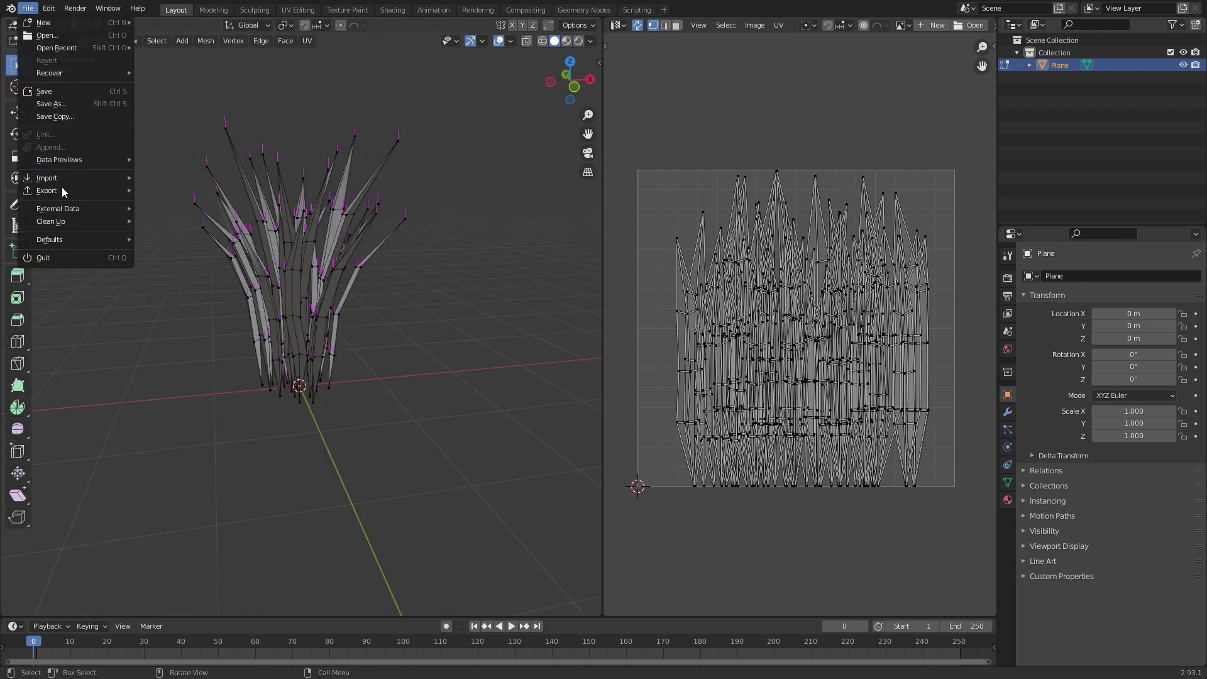
{"action": "mouse_move", "coordinate": [62, 187]}
{"action": "left_click", "coordinate": [192, 290]}
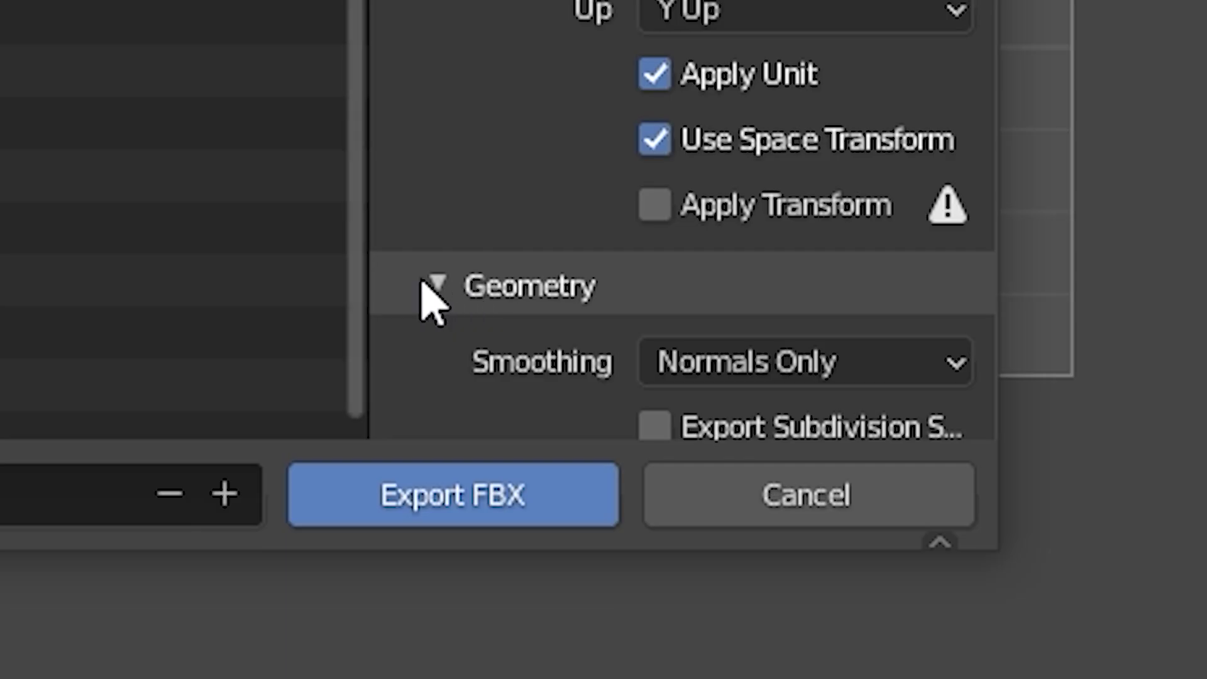
{"action": "left_click", "coordinate": [432, 288]}
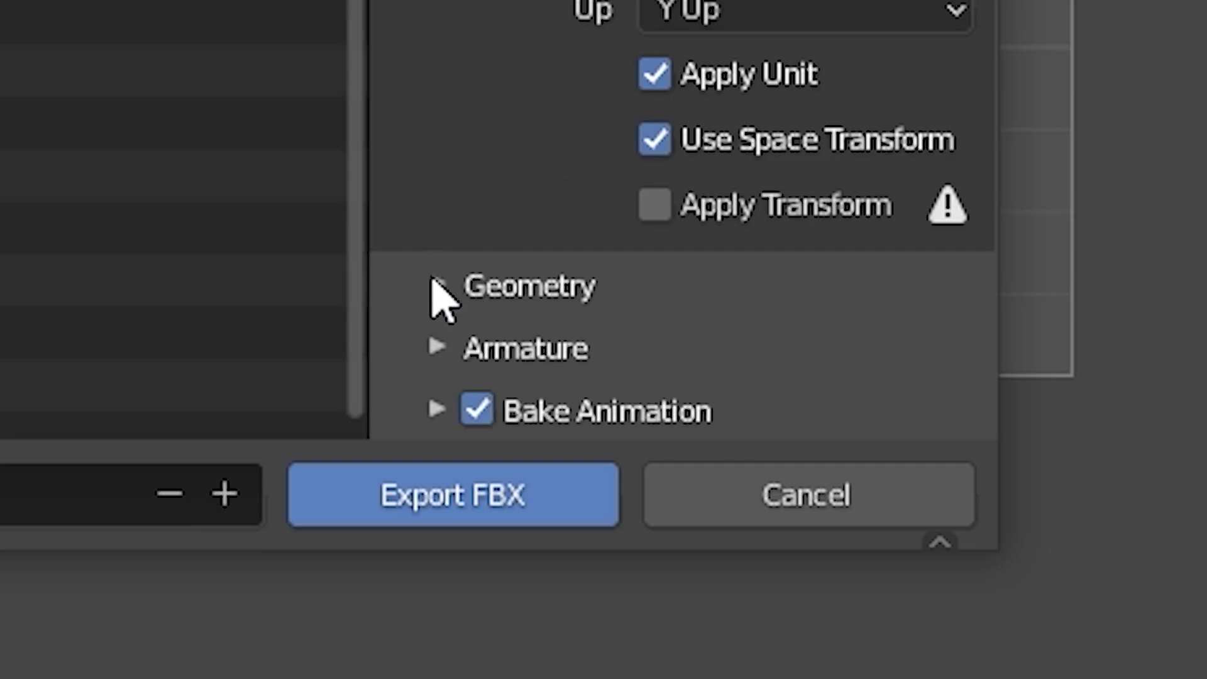
{"action": "left_click", "coordinate": [434, 286]}
{"action": "left_click", "coordinate": [755, 359]}
{"action": "left_click", "coordinate": [733, 249]}
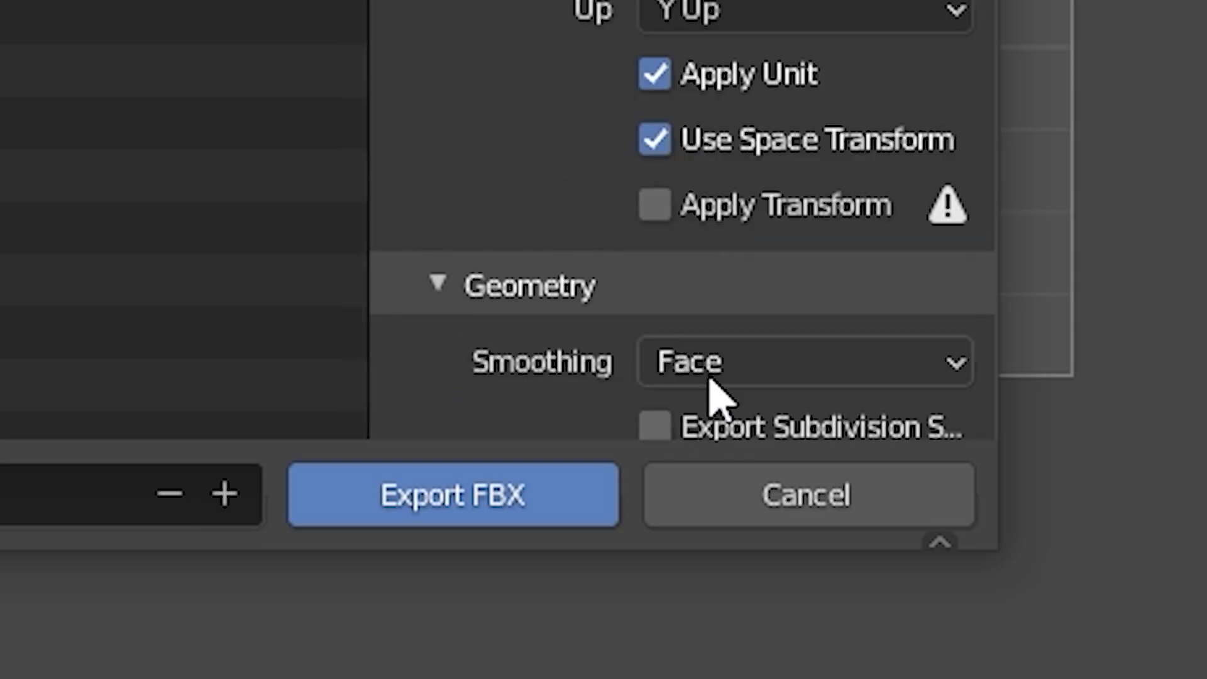
{"action": "scroll", "coordinate": [634, 270], "scroll_direction": "down", "scroll_amount": 4}
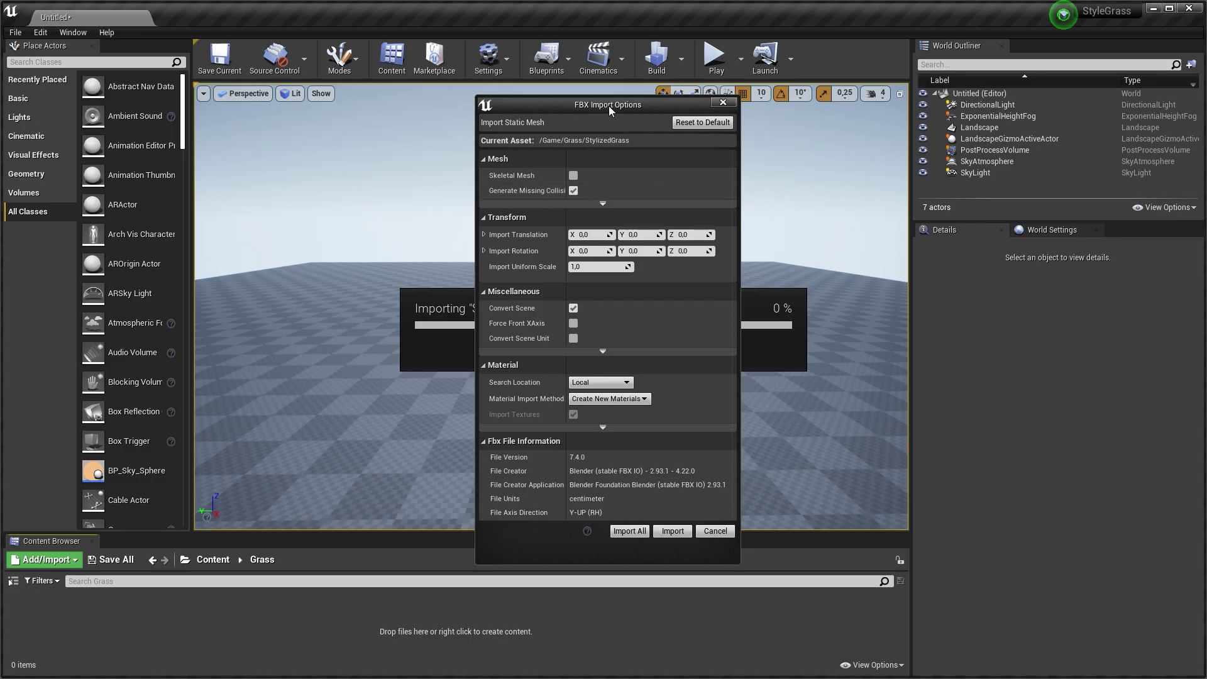
In Unreal Engine, import the StylizedGrass FBX into the Grass folder with the vertex color import option set to Replace
{"action": "left_click", "coordinate": [589, 205]}
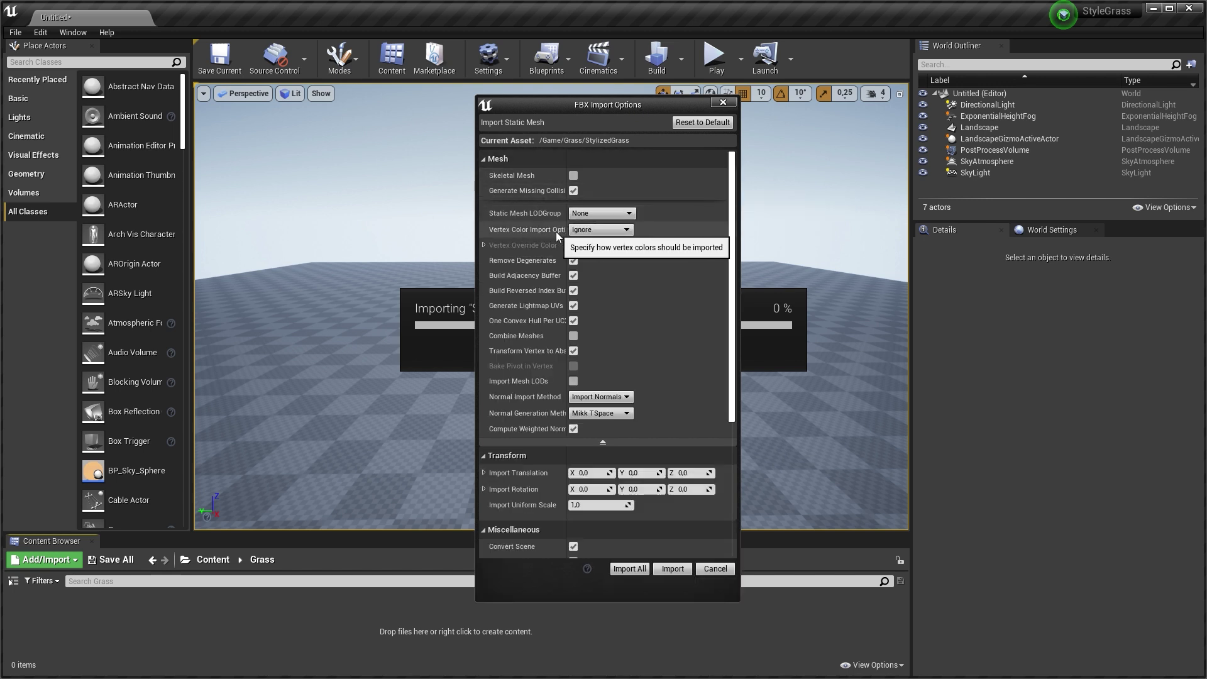
{"action": "left_click", "coordinate": [585, 232]}
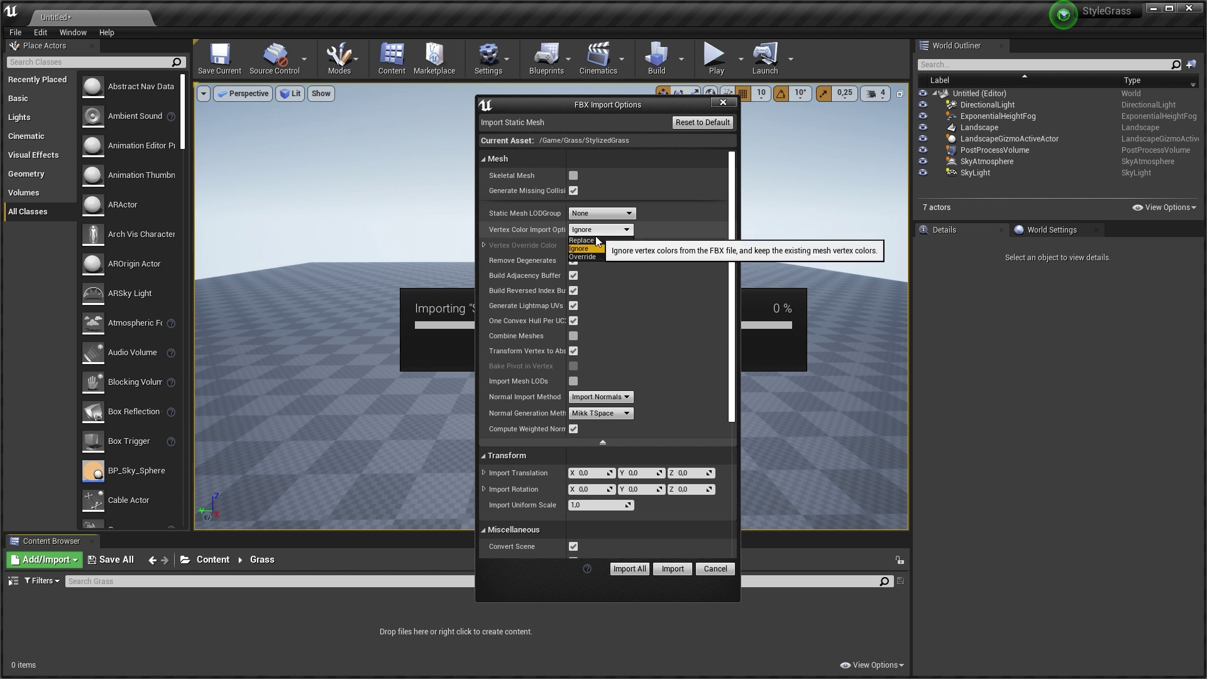
{"action": "left_click", "coordinate": [587, 239]}
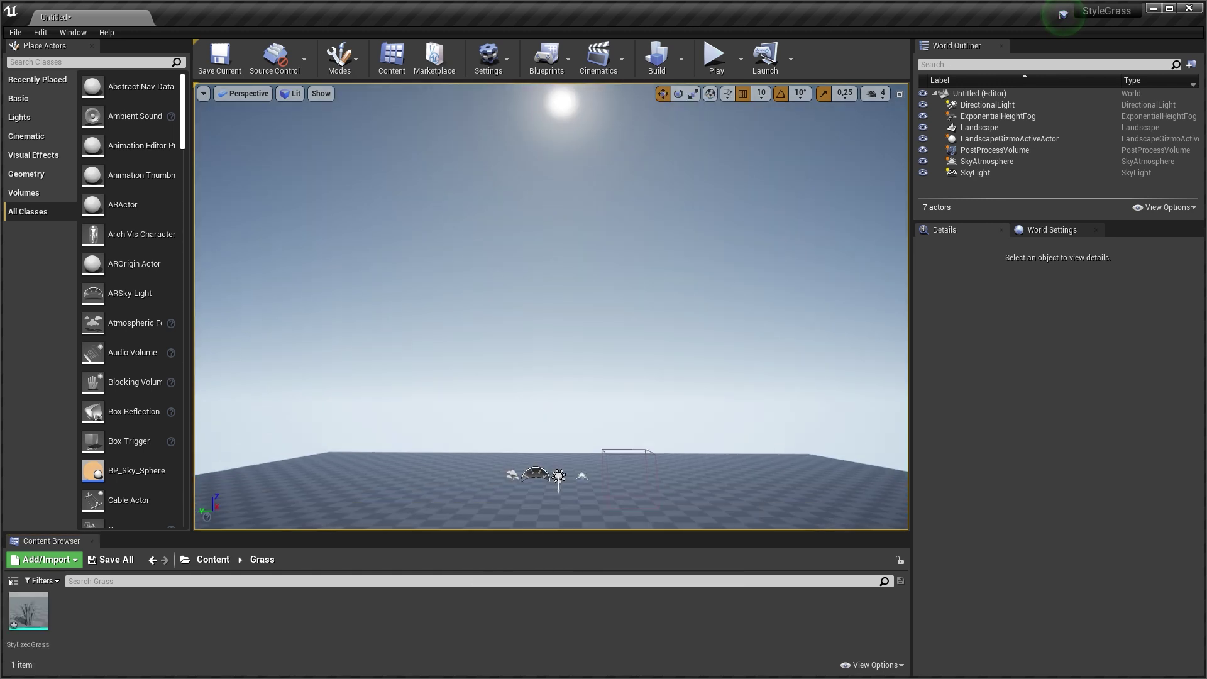
Place the StylizedGrass mesh on the landscape in the level
{"action": "right_click_drag", "start_coordinate": [571, 283], "coordinate": [561, 309]}
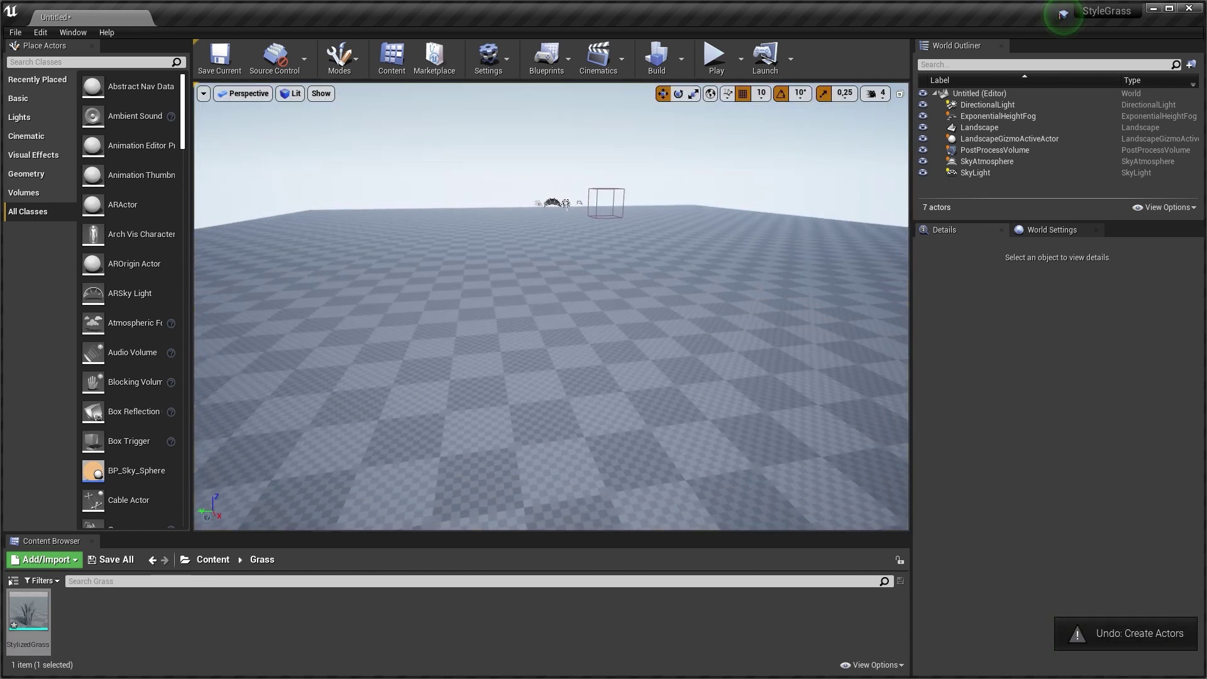
{"action": "left_click", "coordinate": [39, 621]}
{"action": "left_click_drag", "start_coordinate": [39, 622], "coordinate": [487, 365]}
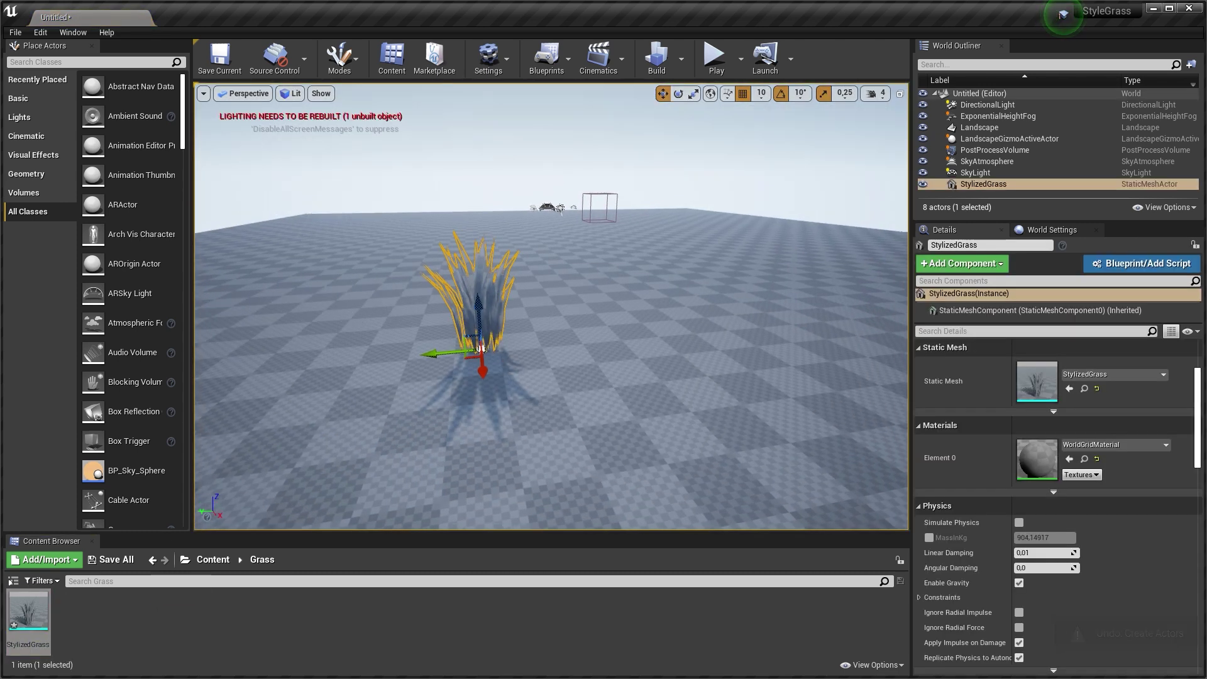
{"action": "right_click_drag", "start_coordinate": [488, 365], "coordinate": [535, 315]}
Play the level and run the character around the grass clump to compare their sizes
{"action": "left_click", "coordinate": [717, 62]}
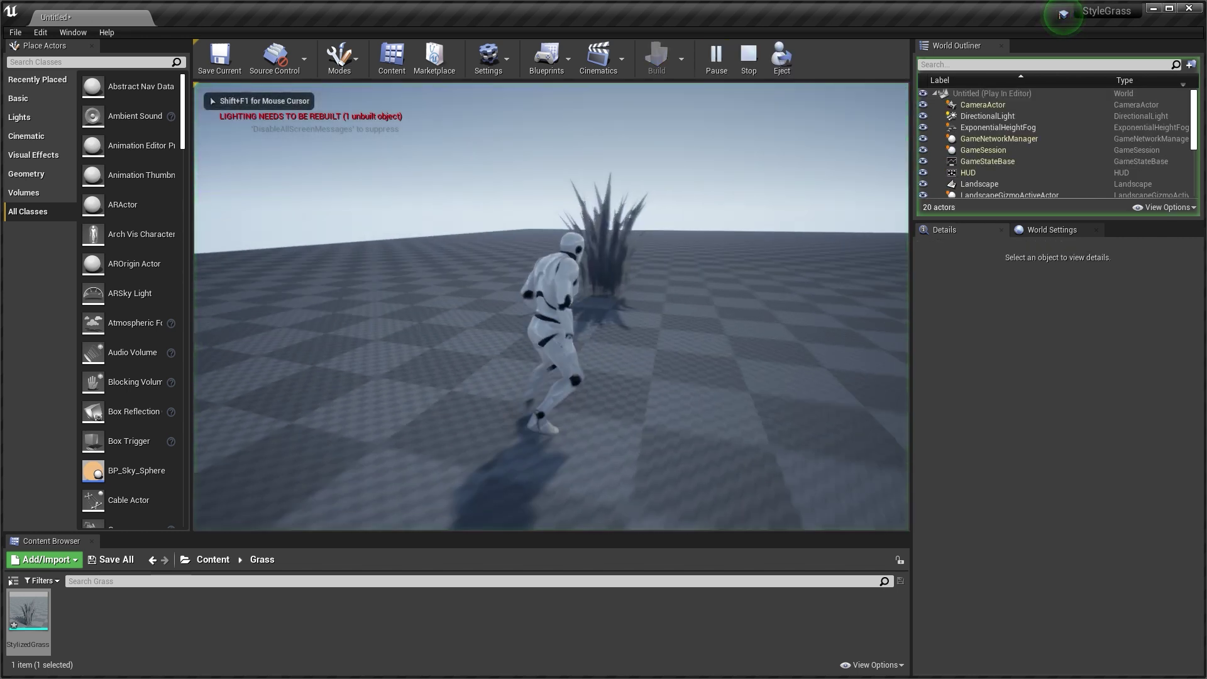
{"action": "key", "text": "w"}
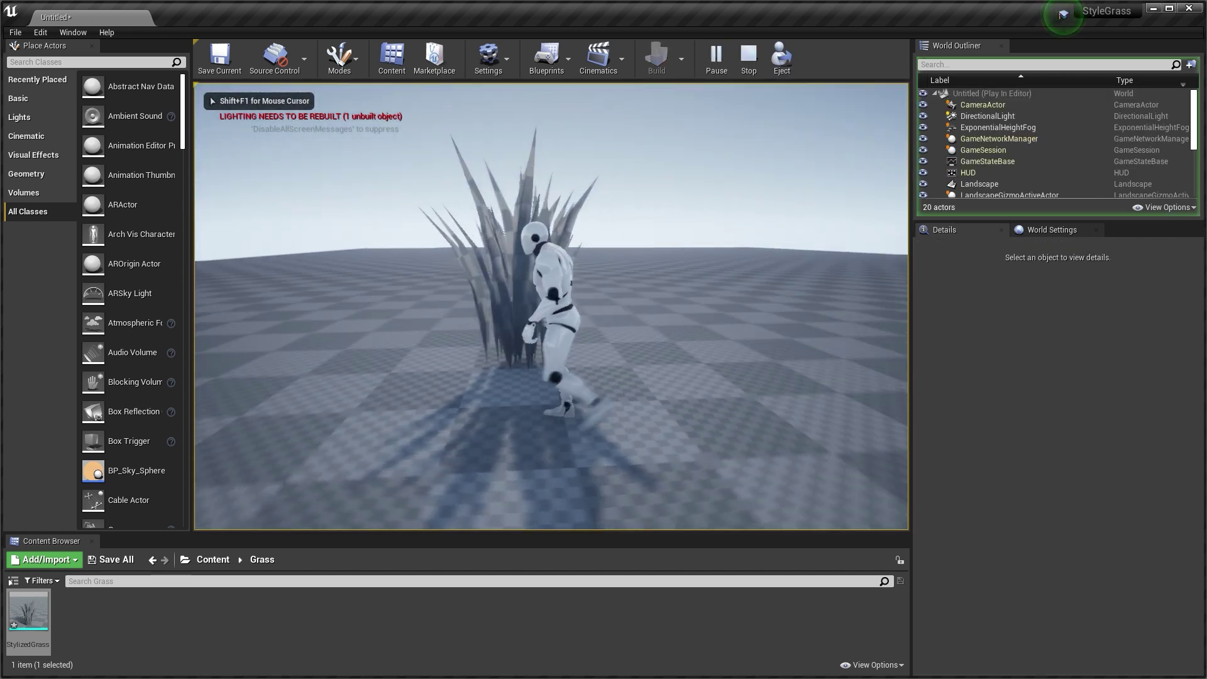
{"action": "key", "text": "w"}
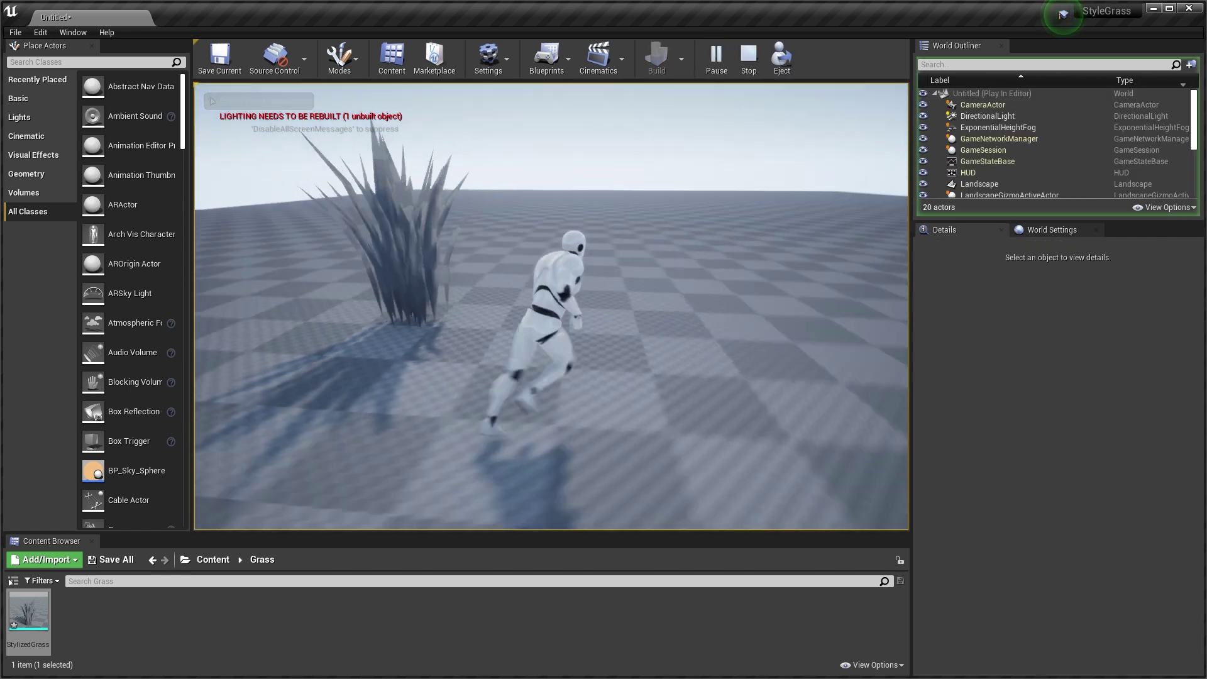
{"action": "key", "text": "w"}
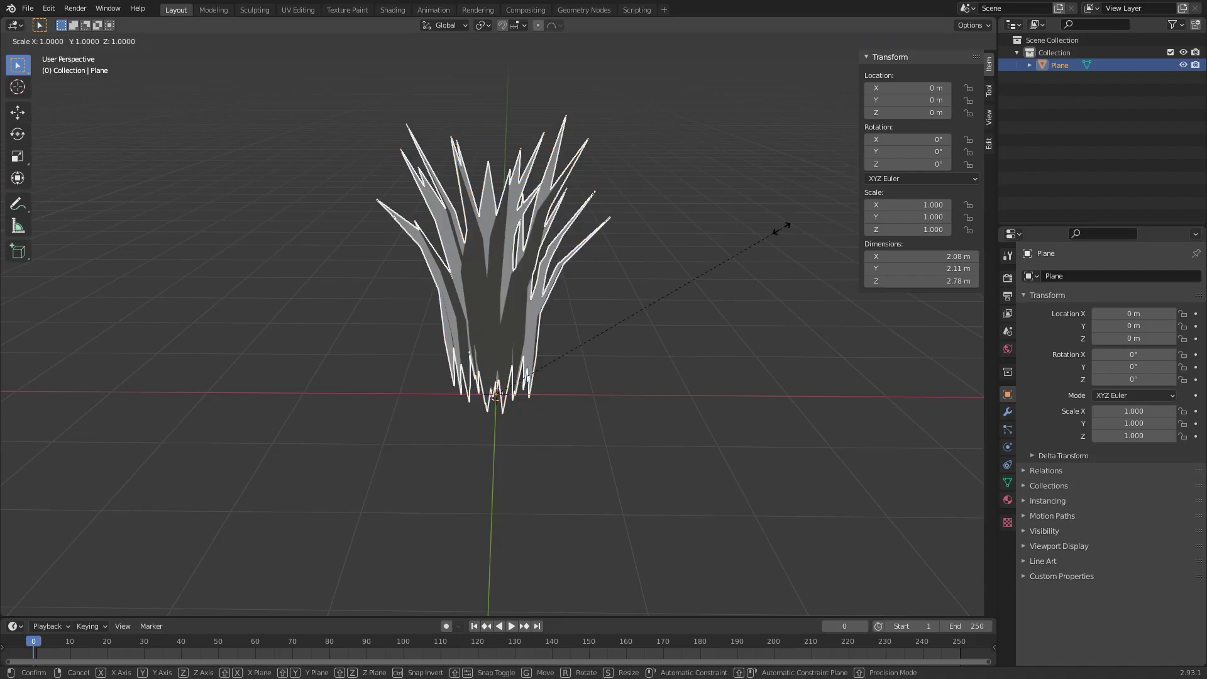
Switch to Blender and scale the grass clump object down
{"action": "key", "text": "z"}
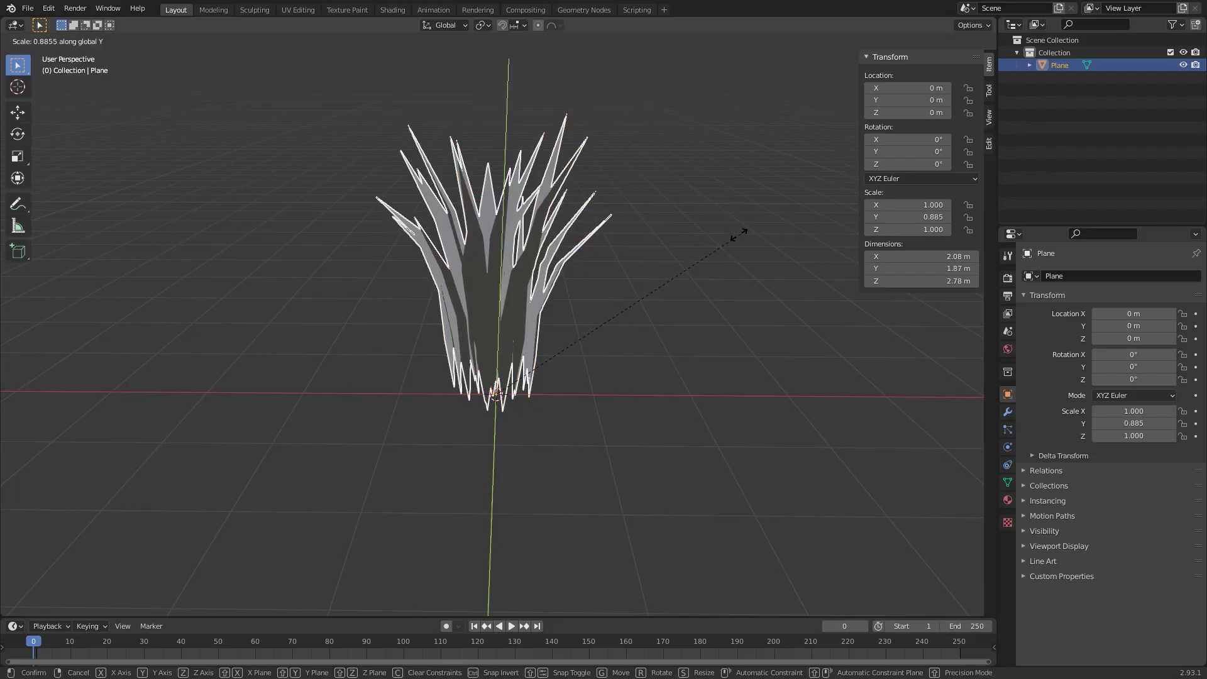
{"action": "key", "text": "z"}
{"action": "key", "text": "z"}
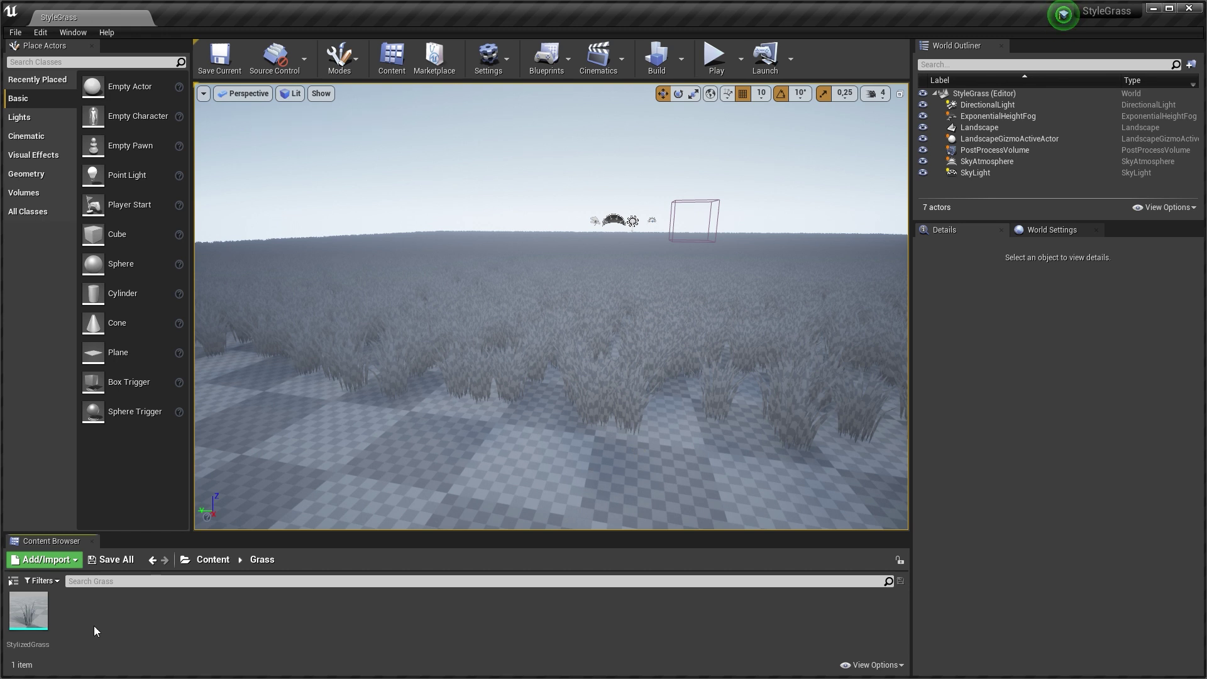
In Unreal Engine's Grass folder, create a material named Grass_Mat and a material instance of it named Grass_Mat_Inst
{"action": "right_click", "coordinate": [93, 625]}
{"action": "left_click", "coordinate": [148, 376]}
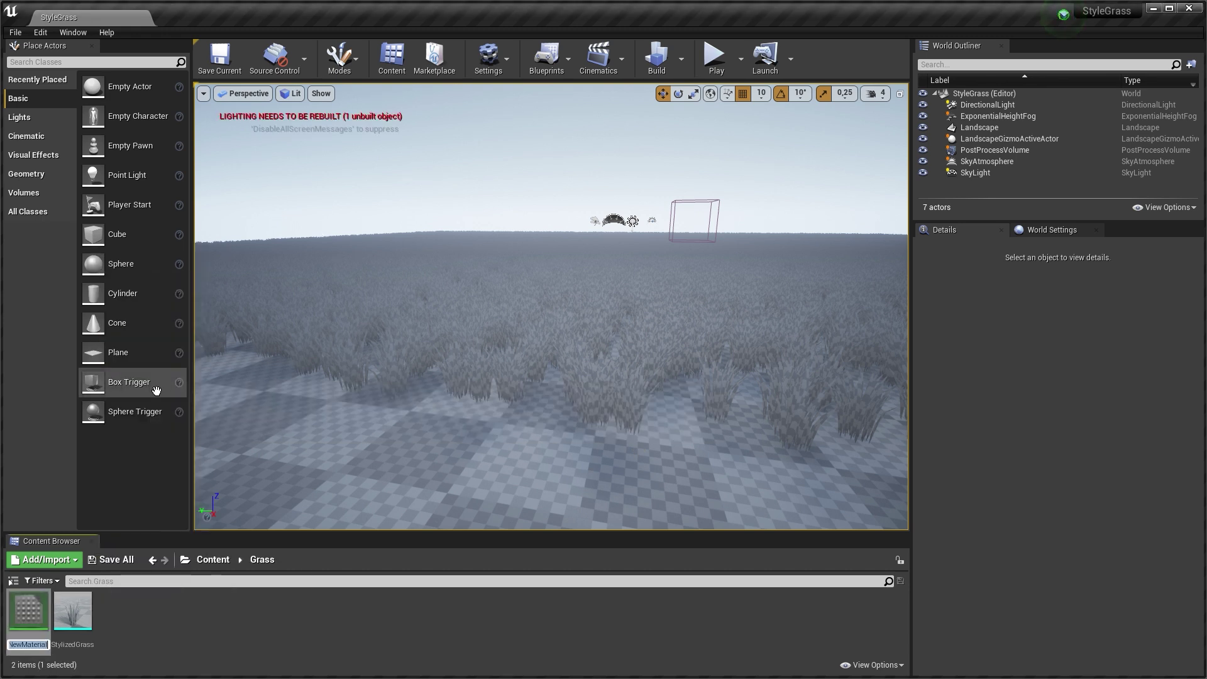
{"action": "right_click", "coordinate": [35, 618]}
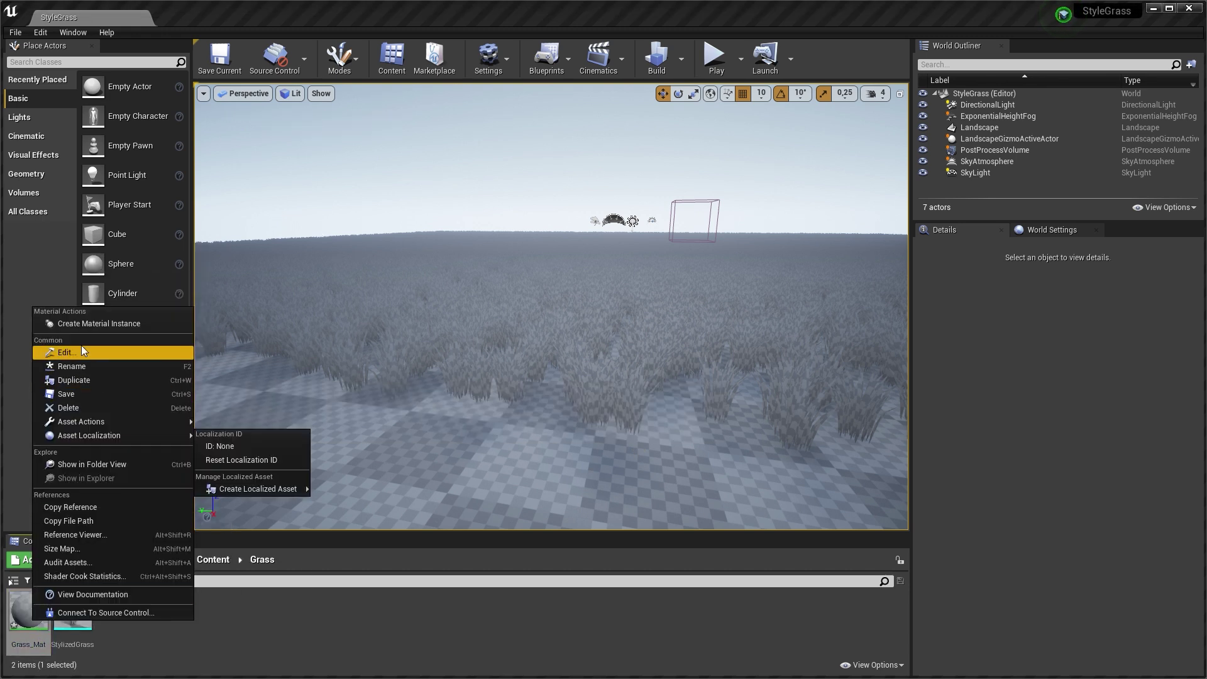
{"action": "left_click", "coordinate": [98, 323]}
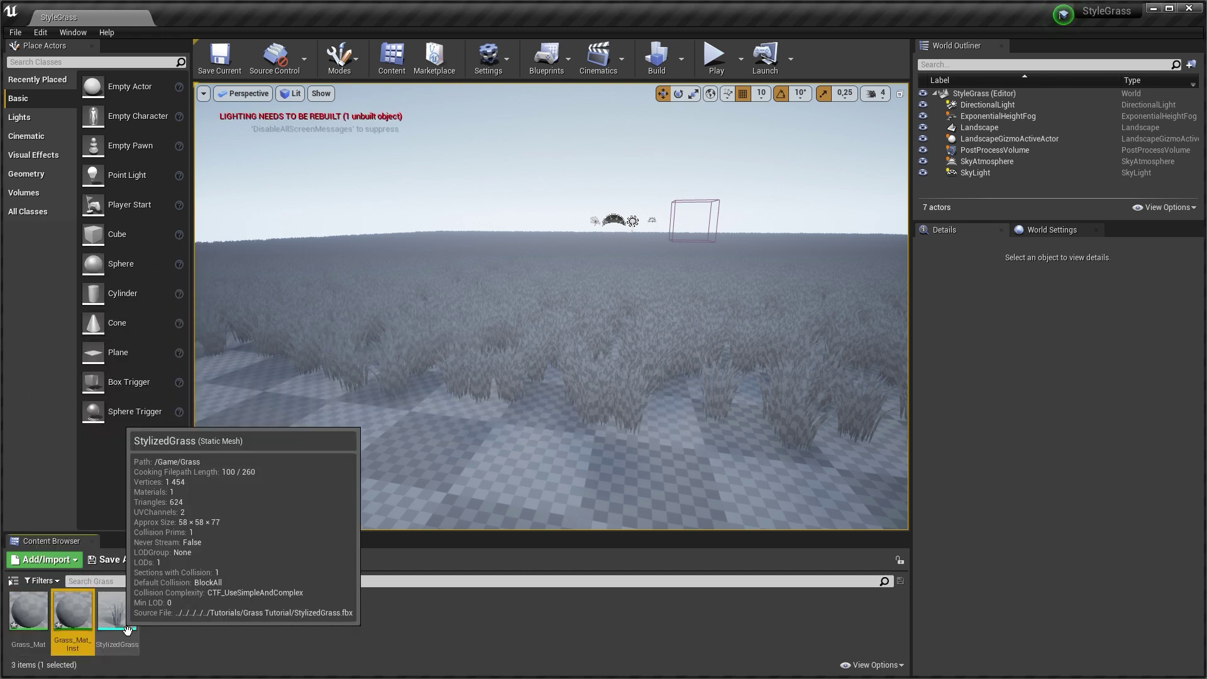
Assign Grass_Mat_Inst to the StylizedGrass mesh and save the mesh
{"action": "double_click", "coordinate": [127, 629]}
{"action": "left_click_drag", "start_coordinate": [82, 629], "coordinate": [642, 437]}
{"action": "scroll", "coordinate": [570, 370], "scroll_direction": "down", "scroll_amount": 5}
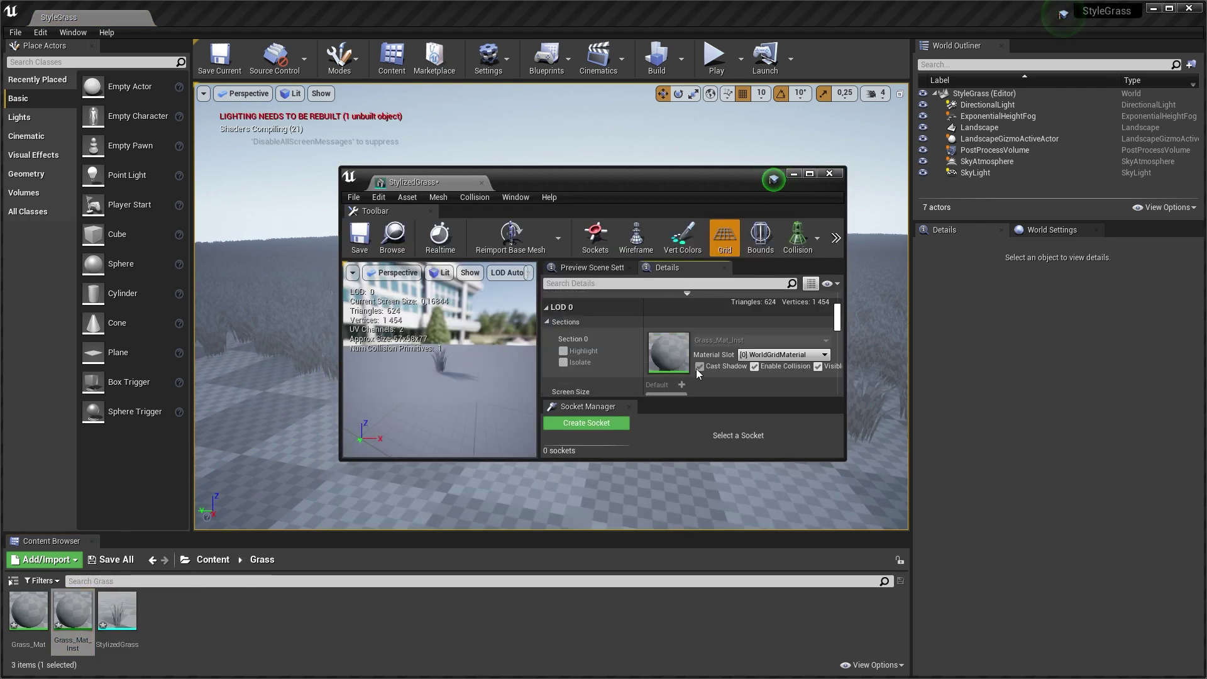
{"action": "left_click", "coordinate": [359, 236]}
{"action": "left_click", "coordinate": [261, 539]}
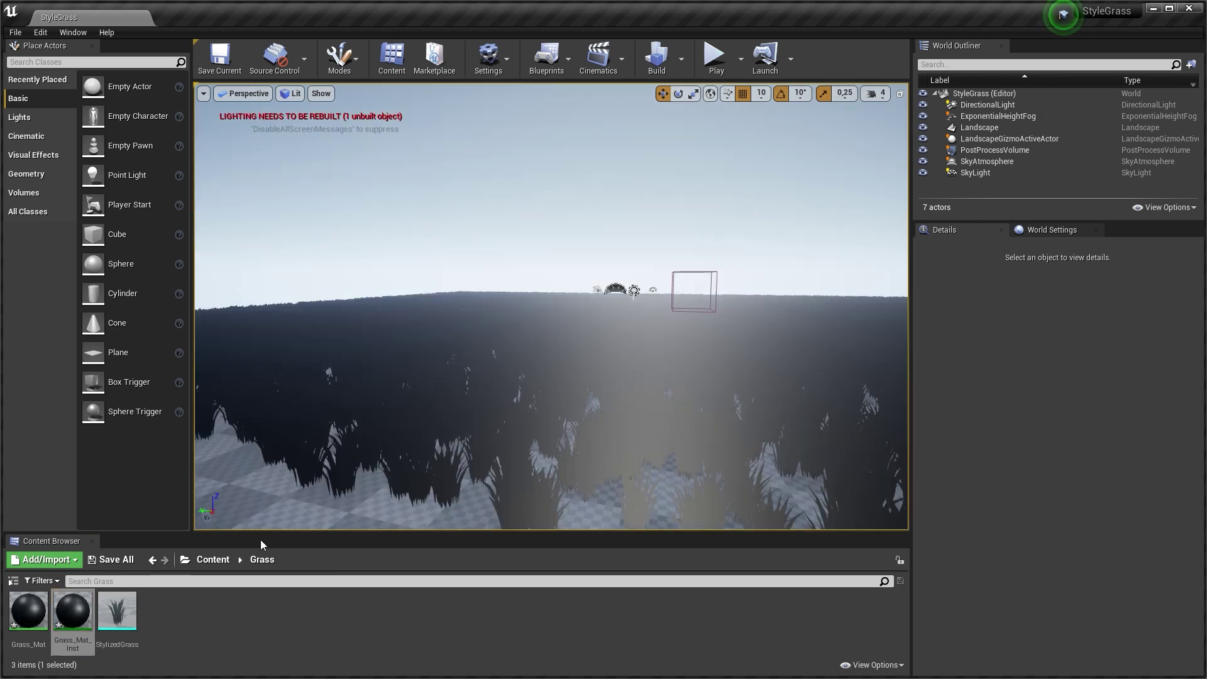
In Grass_Mat, add a green Constant3Vector of 0.0234, 0.375, 0.0265 and connect it to Base Color
{"action": "double_click", "coordinate": [35, 621]}
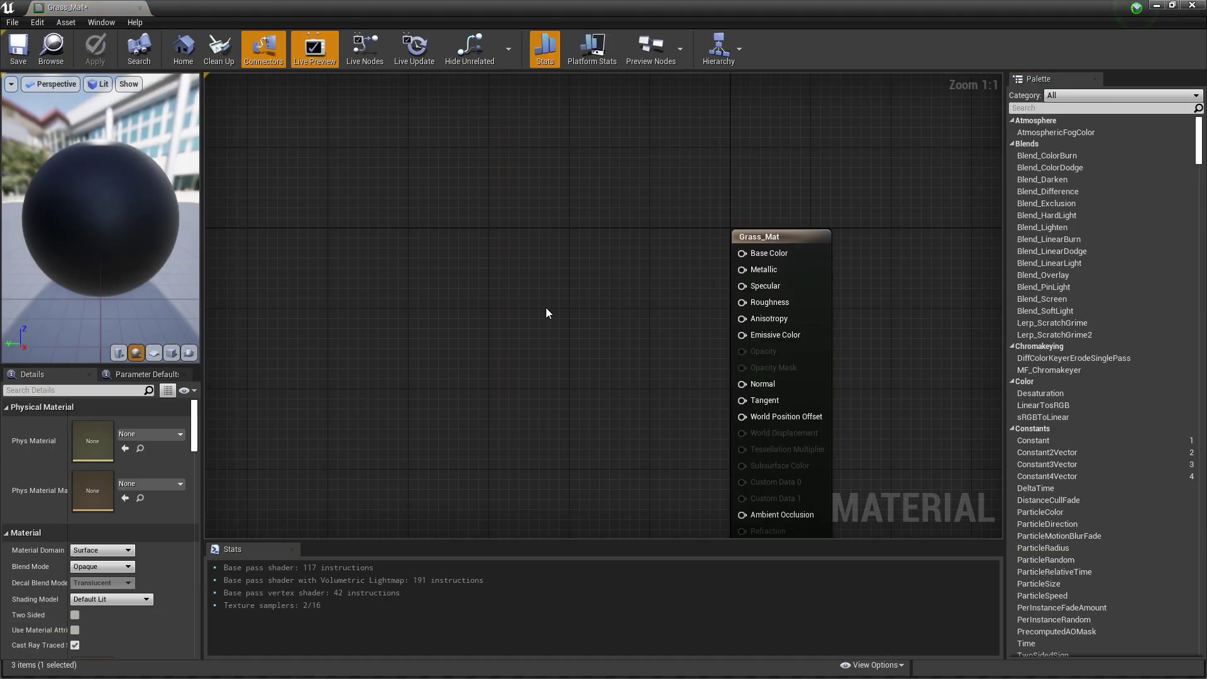
{"action": "left_click", "coordinate": [541, 272]}
{"action": "left_click_drag", "start_coordinate": [627, 284], "coordinate": [743, 253]}
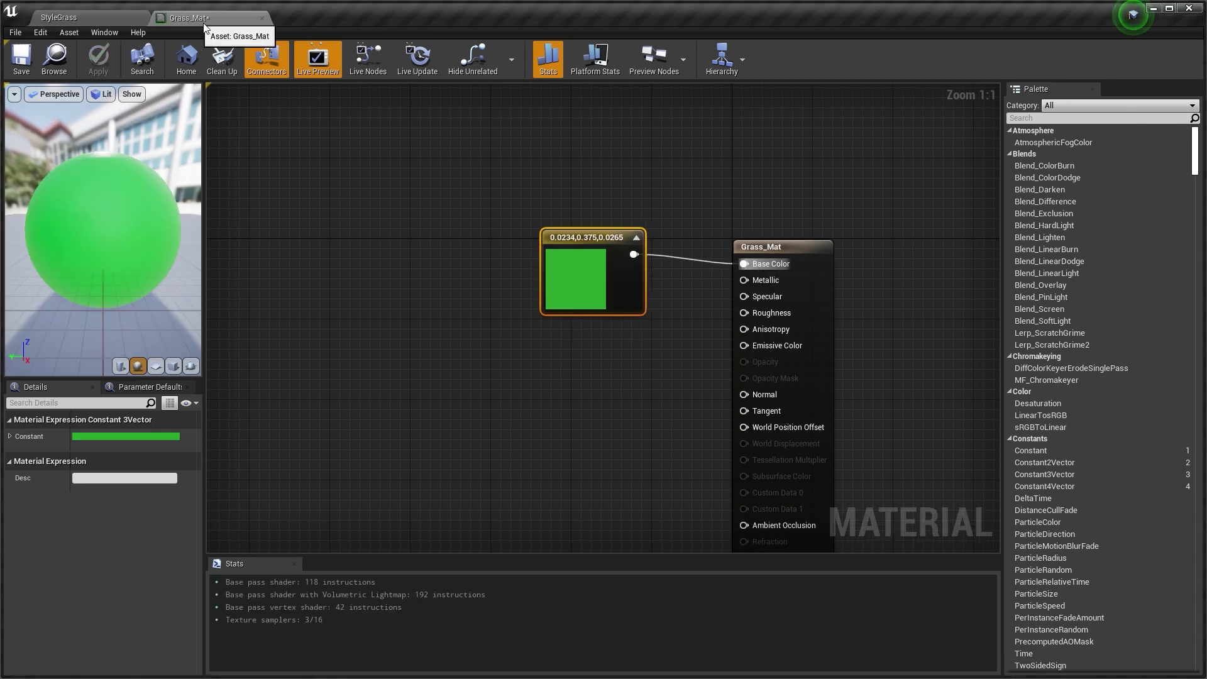
Connect a constant of 0 to Specular and a constant of 1 to Roughness, and check the grass in the level
{"action": "right_click_drag", "start_coordinate": [676, 390], "coordinate": [585, 319]}
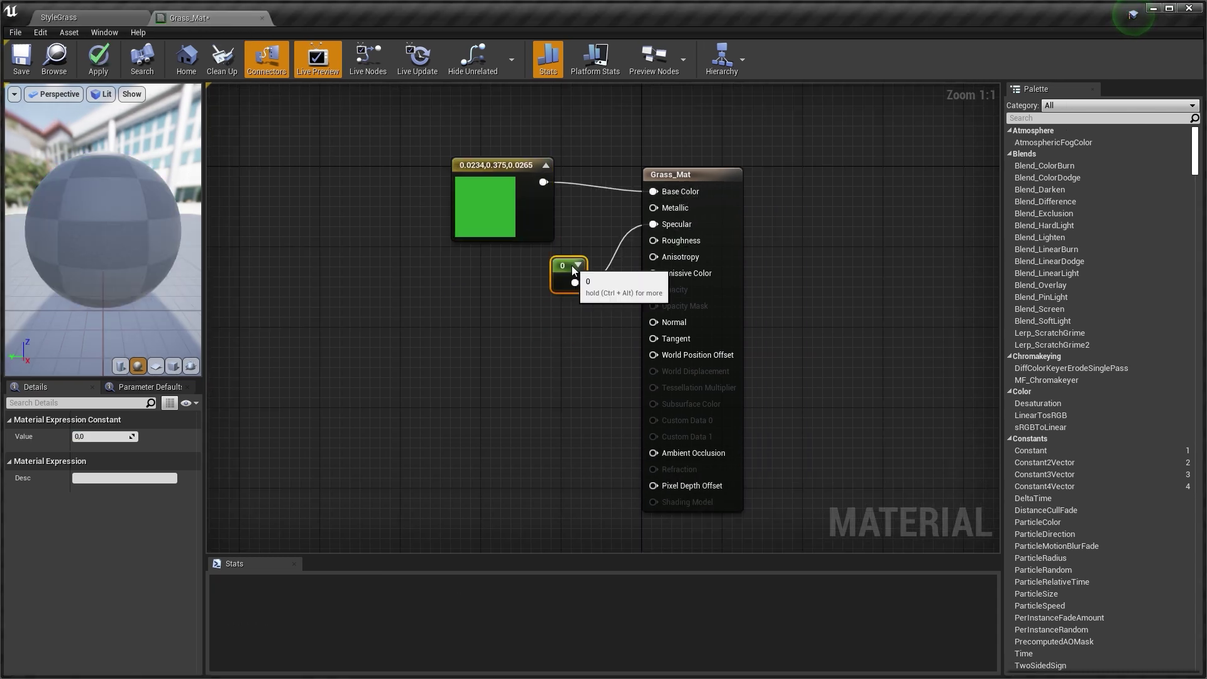
{"action": "left_click", "coordinate": [104, 436]}
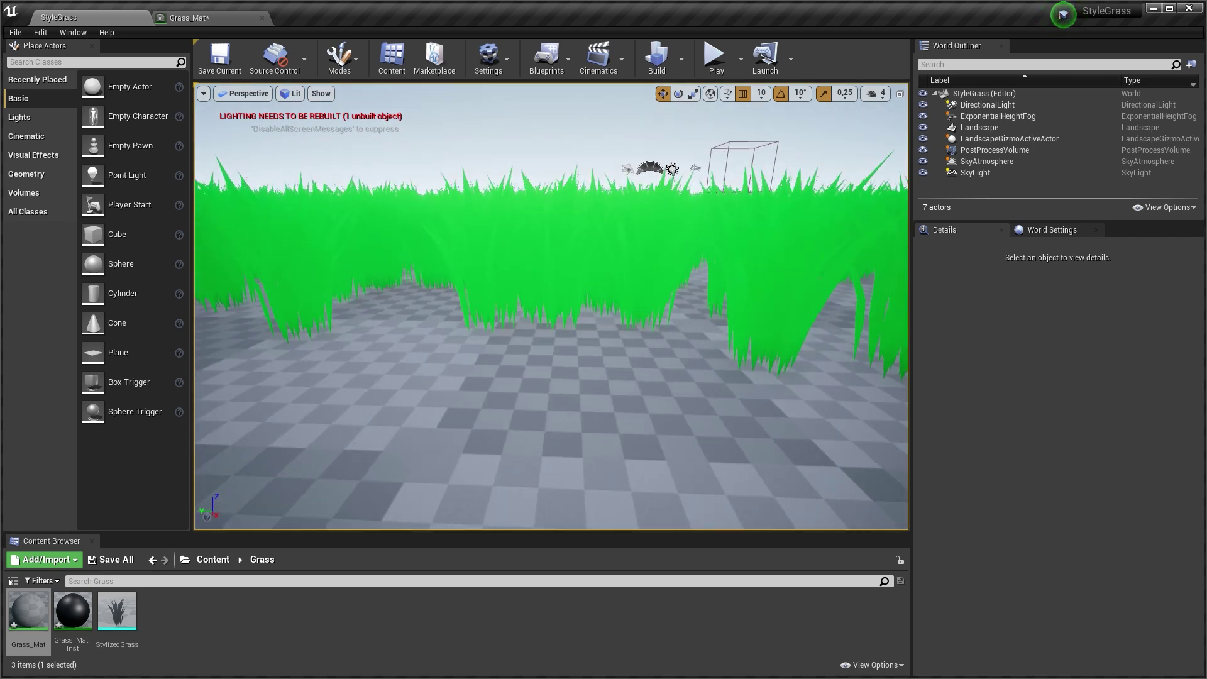
{"action": "key", "text": "w"}
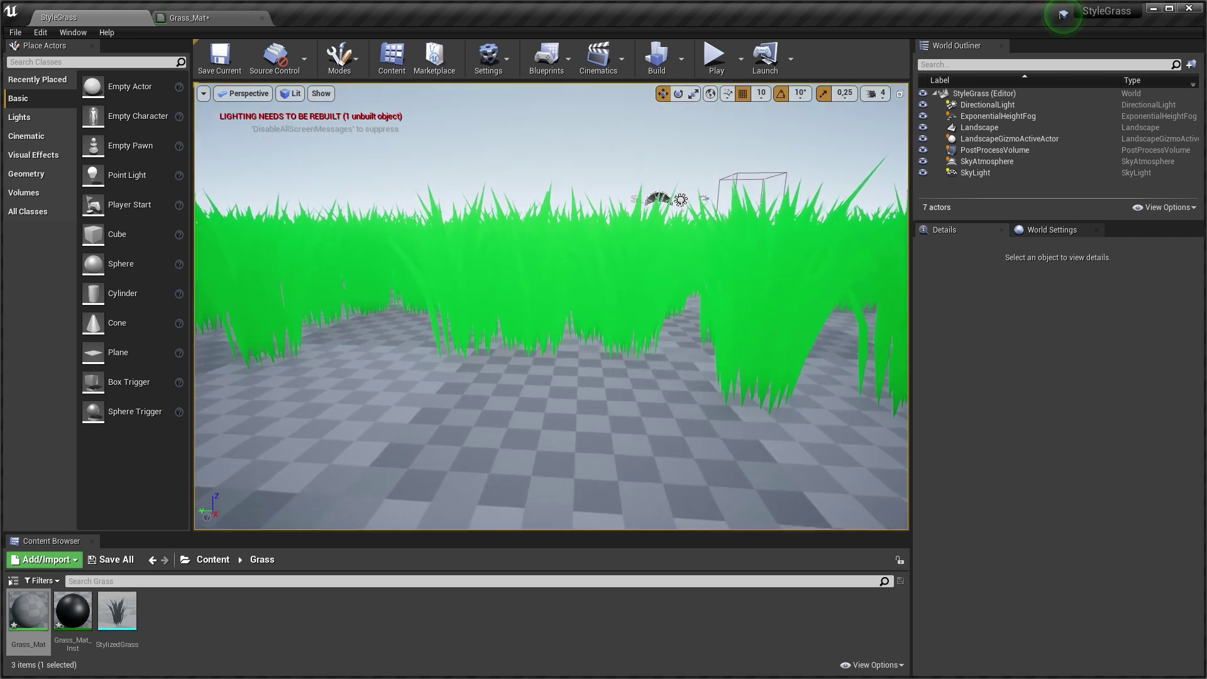
{"action": "scroll", "coordinate": [606, 334], "scroll_direction": "down", "scroll_amount": 5}
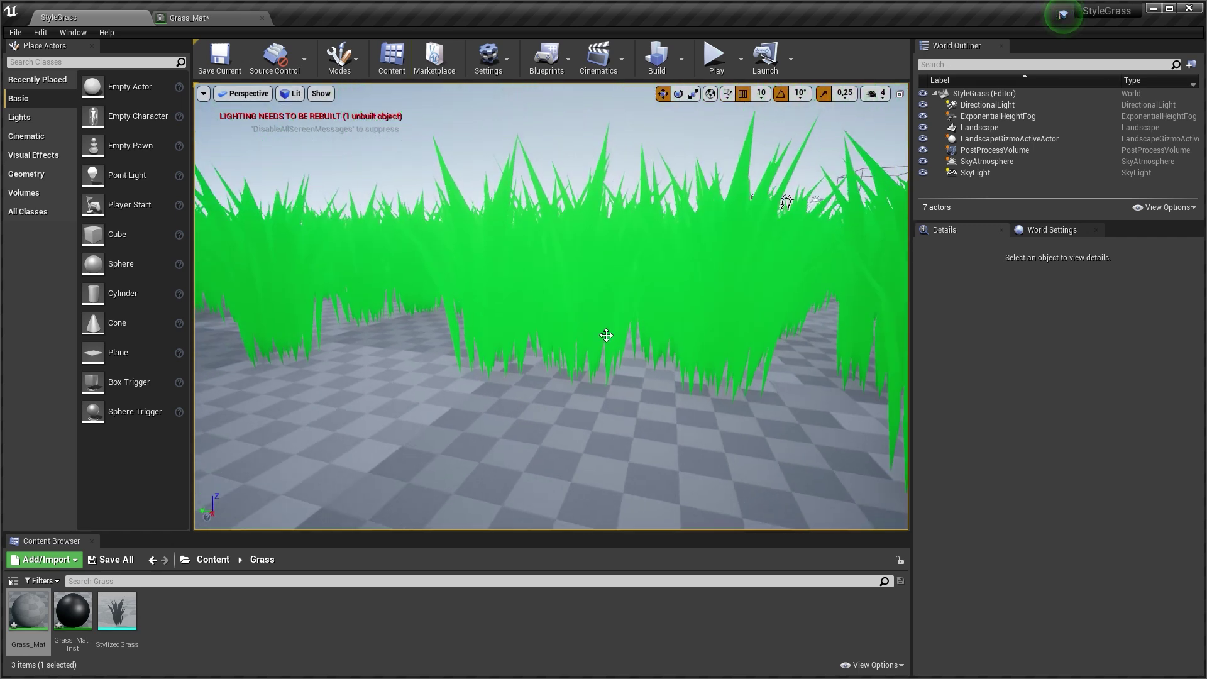
{"action": "scroll", "coordinate": [606, 334], "scroll_direction": "up", "scroll_amount": 5}
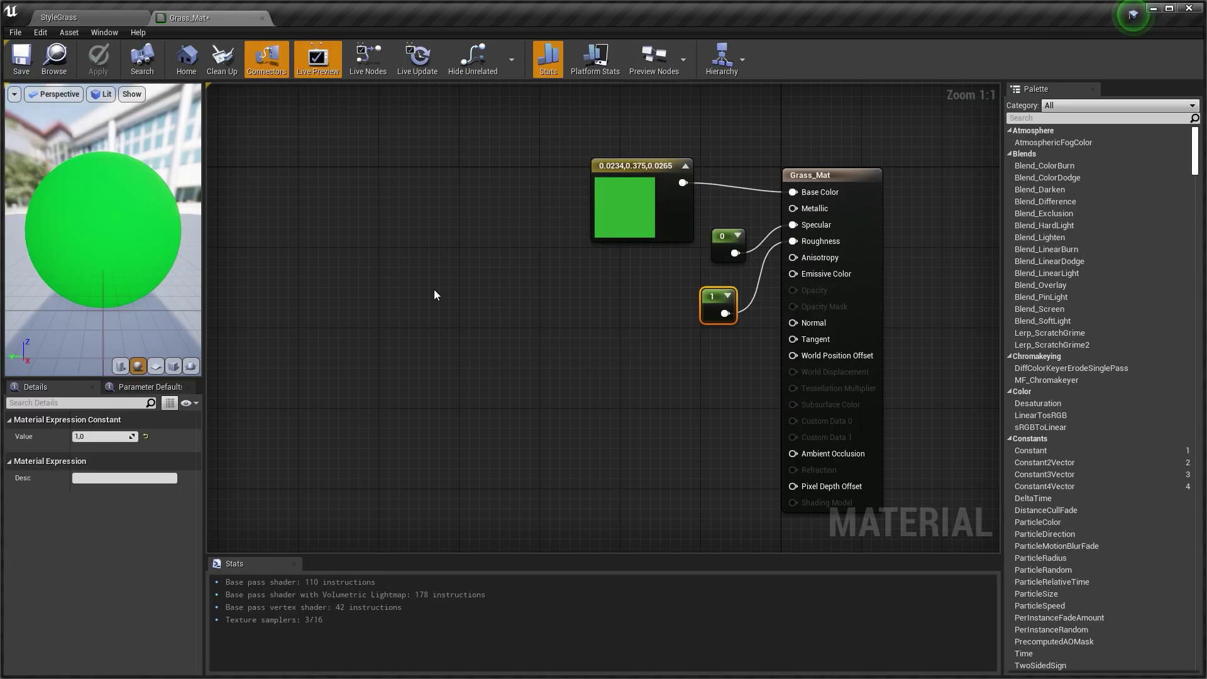
Add a LinearGradient node and a second, dark green Constant3Vector of 0.0113, 0.099, 0 to the material graph
{"action": "right_click", "coordinate": [434, 290]}
{"action": "type", "text": "linear"}
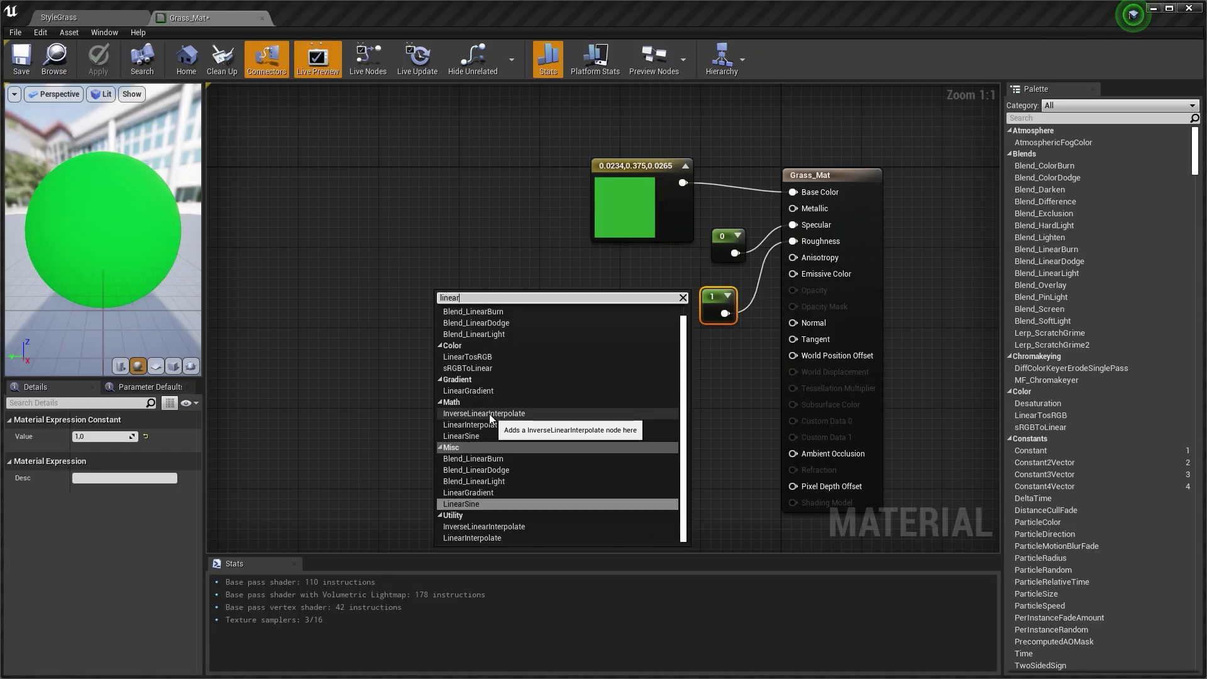
{"action": "left_click", "coordinate": [480, 391]}
{"action": "right_click", "coordinate": [490, 262]}
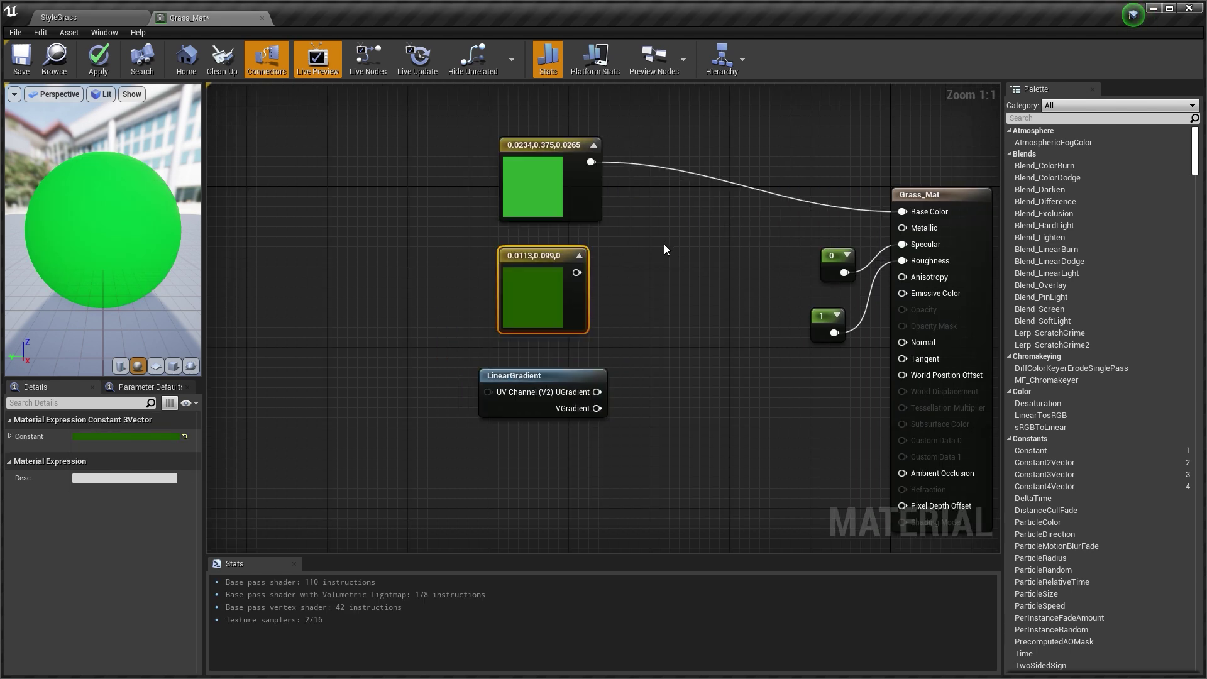
Add a Lerp node blending light green (A) and dark green (B) by VGradient as Alpha, and connect it to Base Color
{"action": "right_click", "coordinate": [664, 244]}
{"action": "type", "text": "lerp"}
{"action": "left_click", "coordinate": [707, 312]}
{"action": "left_click_drag", "start_coordinate": [701, 292], "coordinate": [707, 244]}
{"action": "left_click_drag", "start_coordinate": [592, 162], "coordinate": [679, 239]}
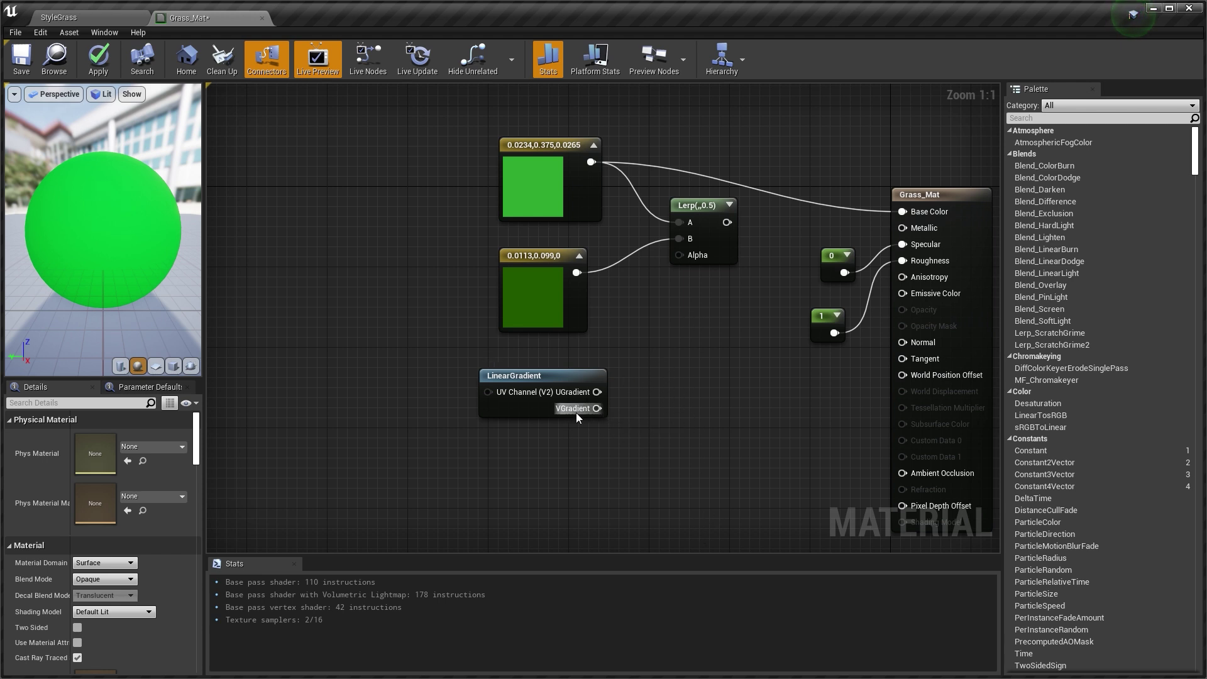
{"action": "left_click_drag", "start_coordinate": [613, 407], "coordinate": [555, 467]}
{"action": "left_click_drag", "start_coordinate": [685, 263], "coordinate": [911, 215]}
Fly through the grass field in the StyleGrass level to examine the colour gradient on the blades
{"action": "left_click", "coordinate": [80, 18]}
{"action": "right_click_drag", "start_coordinate": [403, 224], "coordinate": [333, 191]}
{"action": "key", "text": "w"}
{"action": "key", "text": "w"}
{"action": "key", "text": "s"}
{"action": "key", "text": "w"}
{"action": "right_click_drag", "start_coordinate": [507, 283], "coordinate": [507, 283]}
Add a Multiply node beside the LinearGradient node in Grass_Mat and connect VGradient to its A input
{"action": "left_click", "coordinate": [181, 18]}
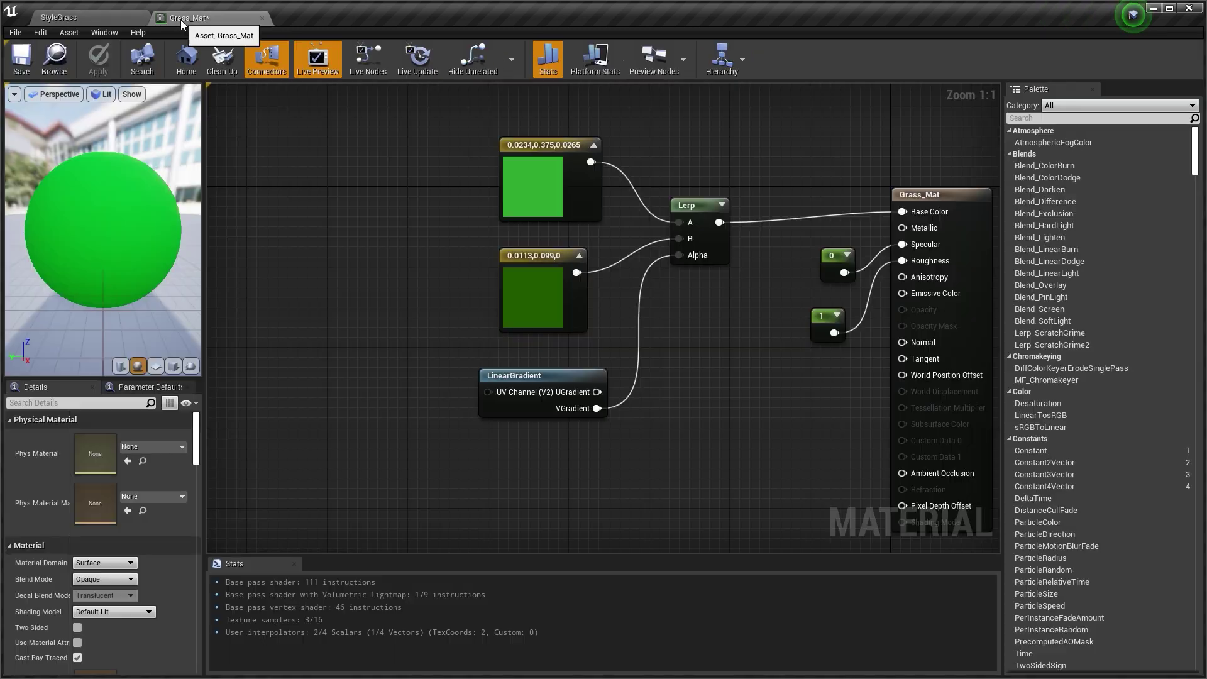
{"action": "right_click_drag", "start_coordinate": [452, 356], "coordinate": [445, 243]}
{"action": "scroll", "coordinate": [447, 277], "scroll_direction": "down", "scroll_amount": 1}
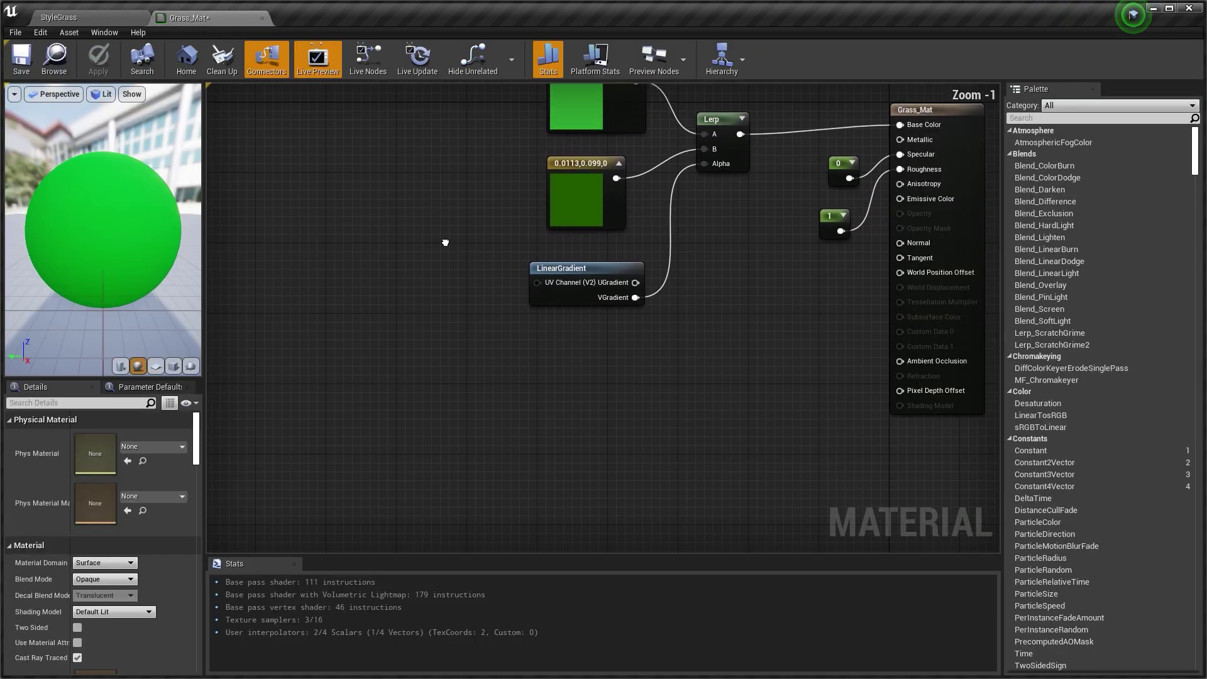
{"action": "right_click", "coordinate": [570, 368]}
{"action": "left_click_drag", "start_coordinate": [617, 293], "coordinate": [663, 288]}
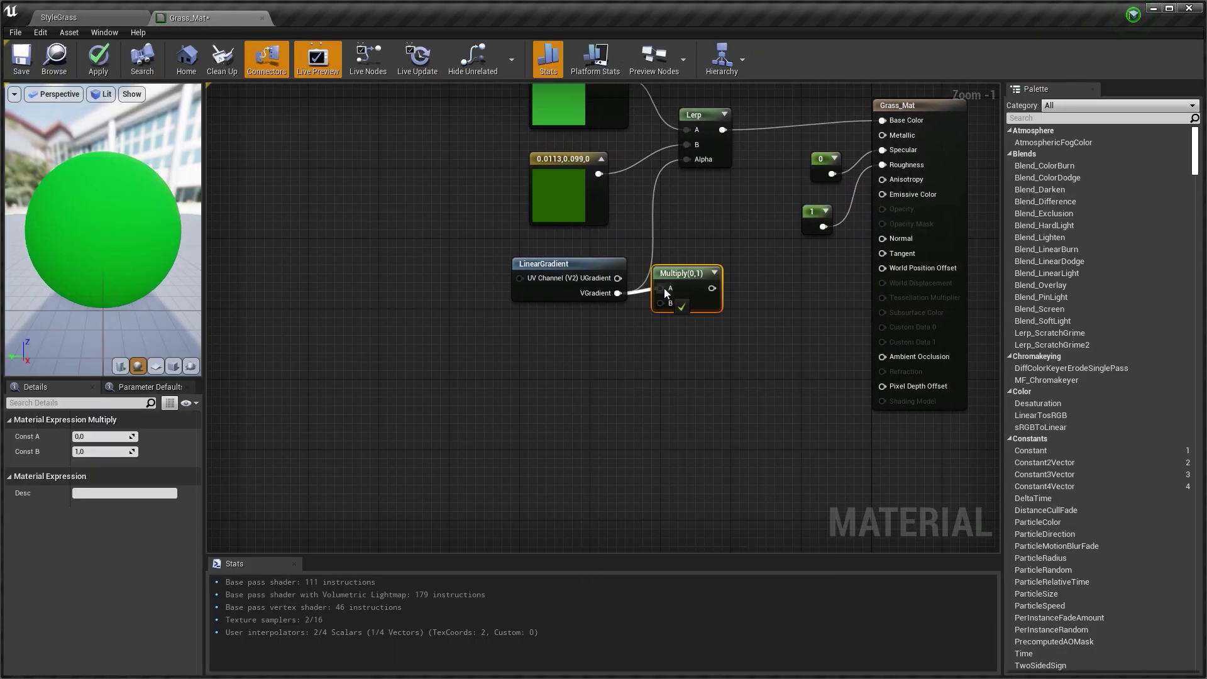
{"action": "left_click", "coordinate": [622, 380]}
{"action": "right_click_drag", "start_coordinate": [622, 379], "coordinate": [572, 379]}
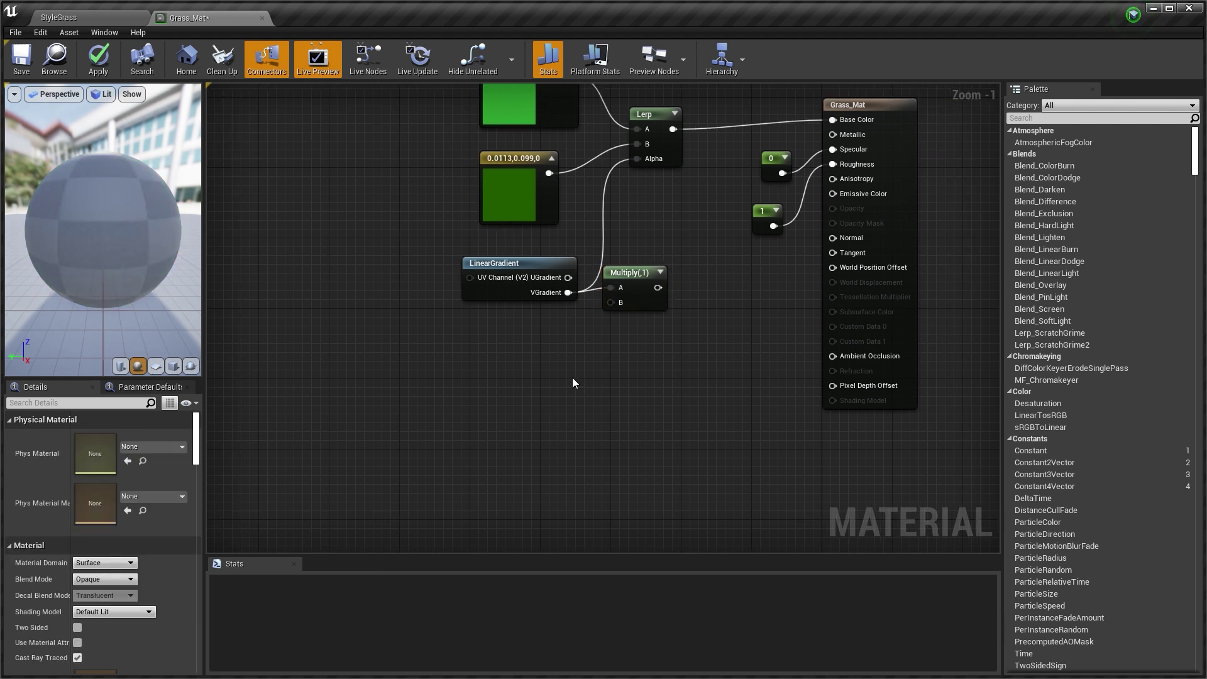
Feed the Multiply node's B input from a new scalar parameter named Gradient Strenght with a default value of 1
{"action": "key", "text": "1"}
{"action": "left_click", "coordinate": [548, 365]}
{"action": "left_click_drag", "start_coordinate": [569, 383], "coordinate": [551, 365]}
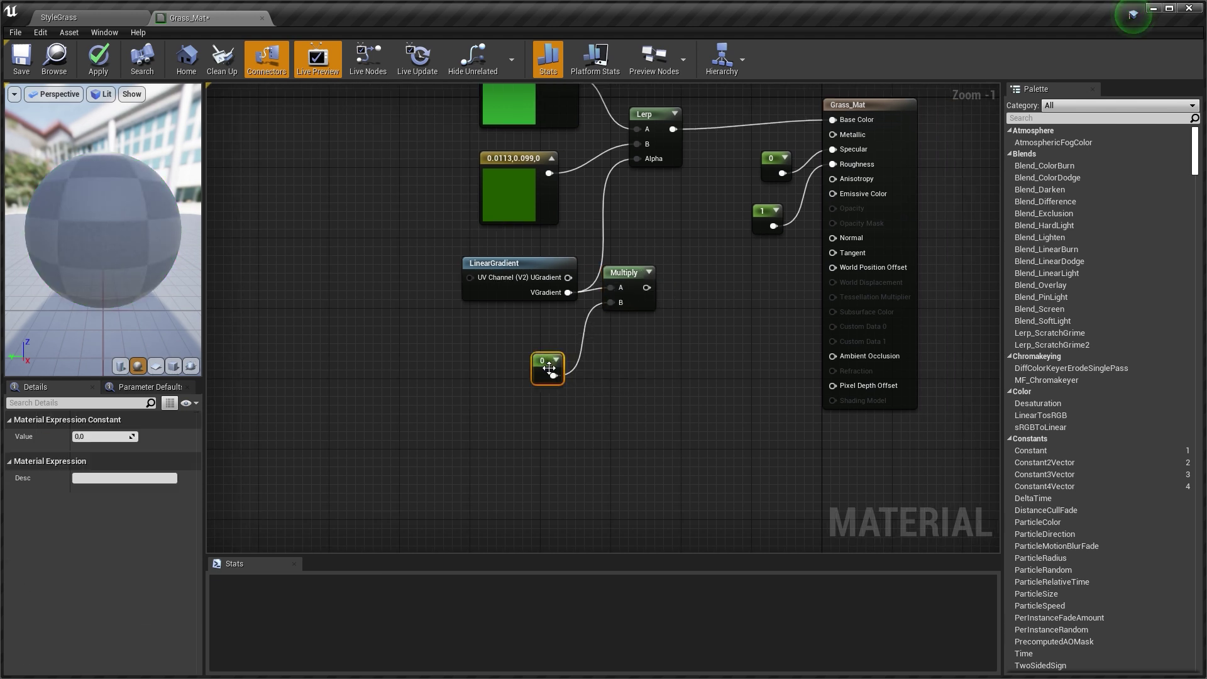
{"action": "left_click", "coordinate": [566, 416]}
{"action": "right_click", "coordinate": [552, 371]}
{"action": "left_click", "coordinate": [598, 418]}
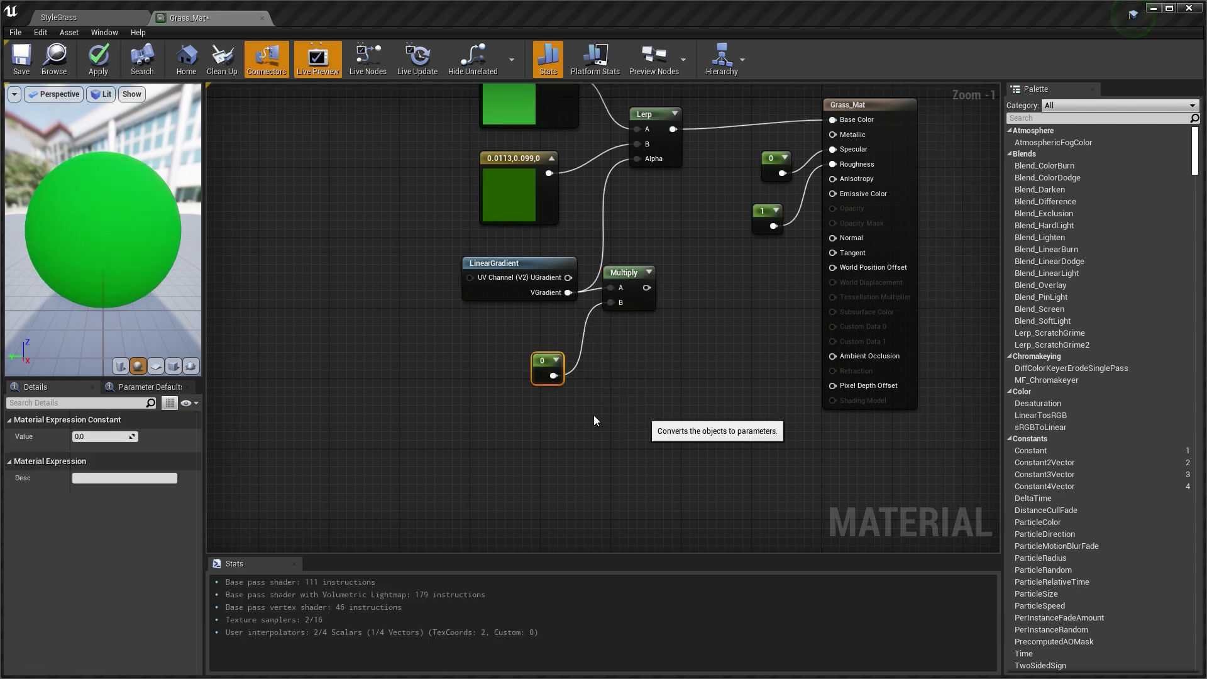
{"action": "type", "text": "Gradient St"}
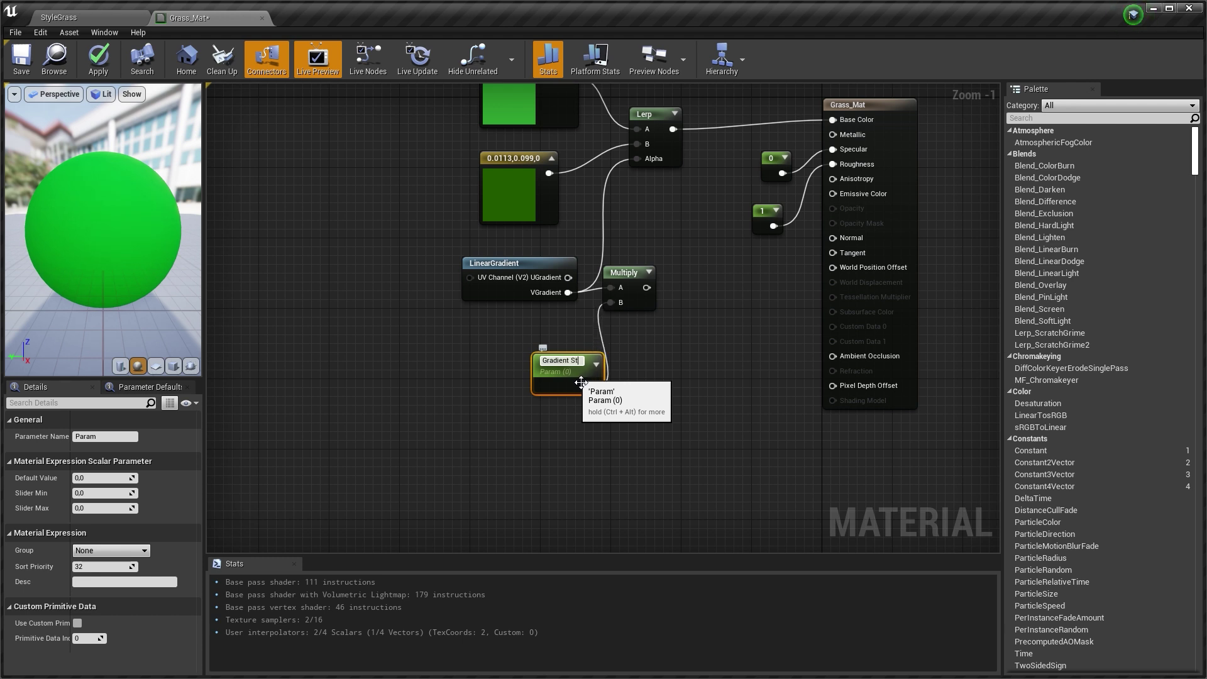
{"action": "type", "text": "renght"}
{"action": "left_click_drag", "start_coordinate": [581, 383], "coordinate": [536, 373]}
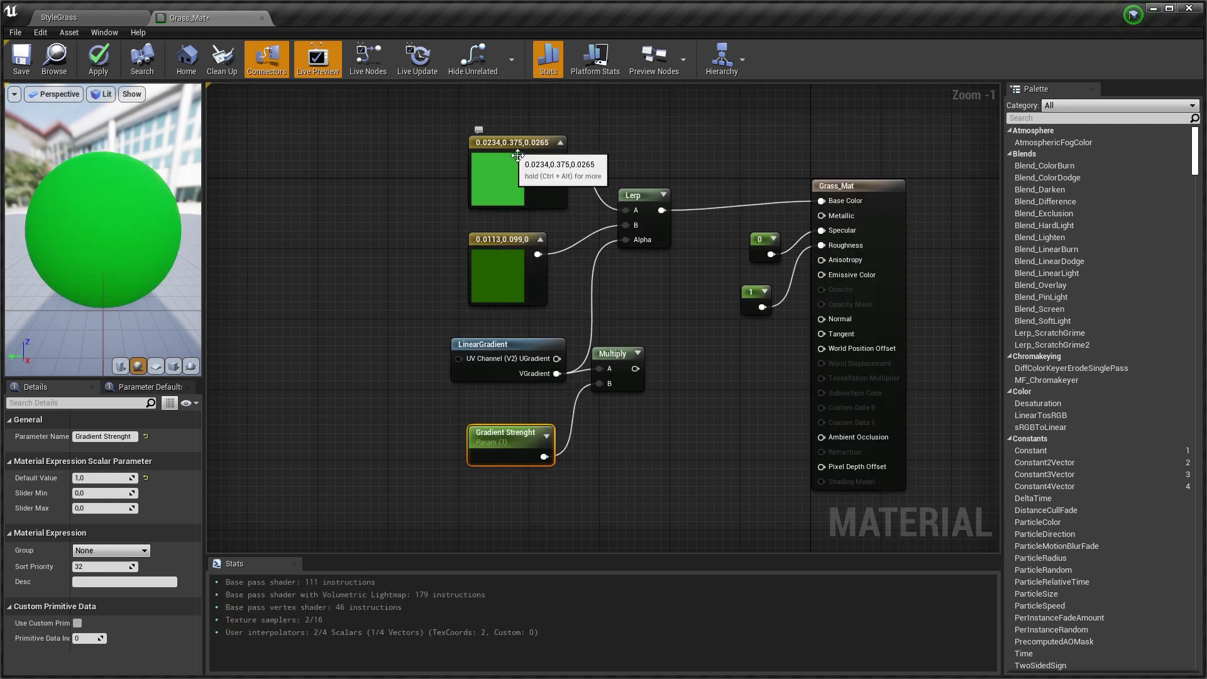
Convert the light and dark green constants into parameters Base Color and Second Color, and connect Multiply to the Lerp's Alpha, saving the material
{"action": "right_click", "coordinate": [511, 149]}
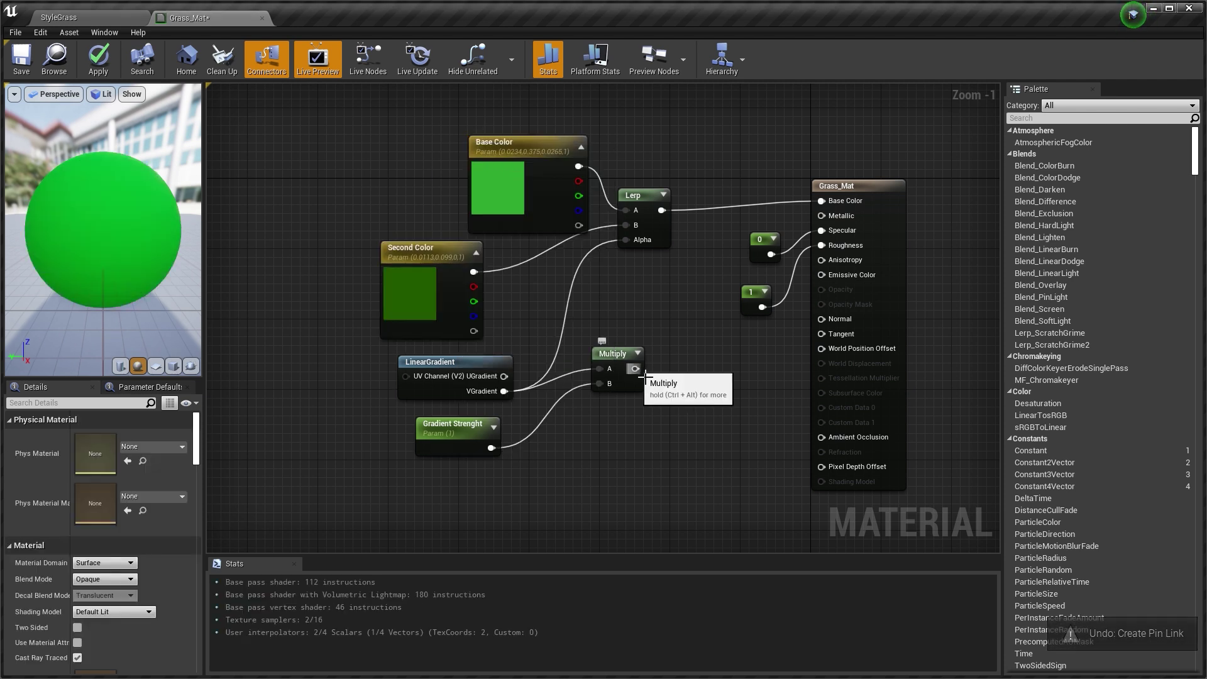
{"action": "left_click_drag", "start_coordinate": [635, 368], "coordinate": [628, 244]}
{"action": "left_click", "coordinate": [22, 57]}
Try a Gradient Strenght of about 2.35 in Grass_Mat_Inst, examine the blades in the level, and disable the override
{"action": "left_click", "coordinate": [85, 23]}
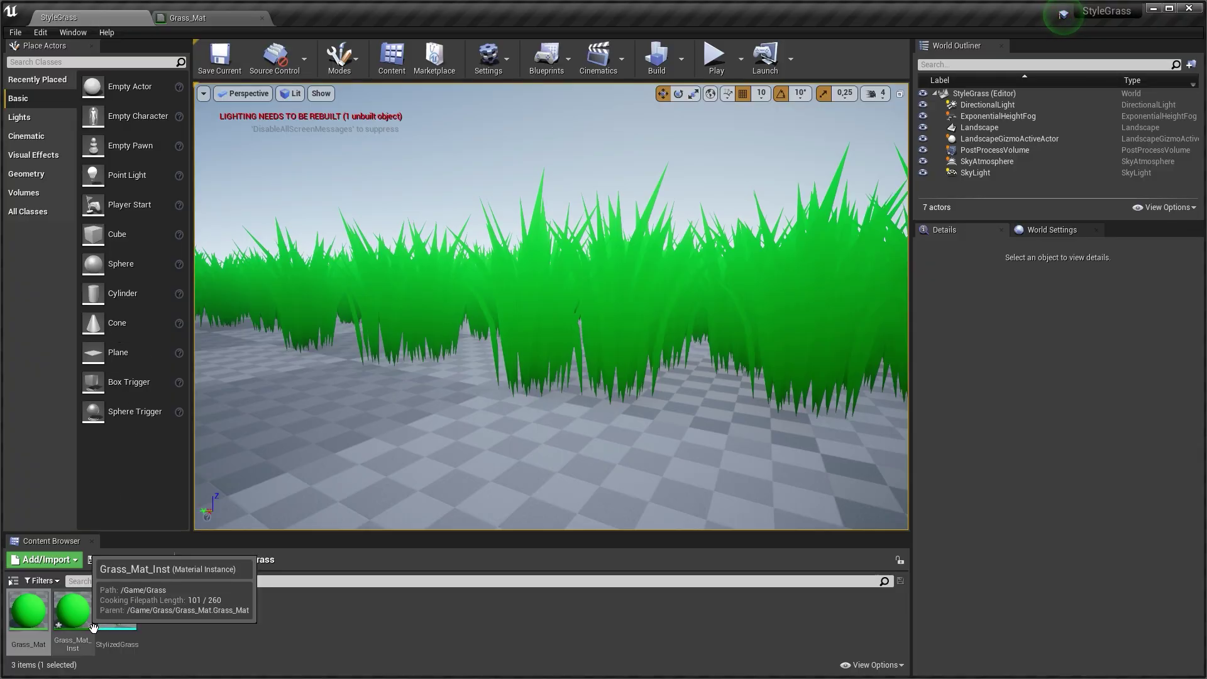
{"action": "double_click", "coordinate": [73, 610]}
{"action": "mouse_move", "coordinate": [876, 396]}
{"action": "left_mouse_down"}
{"action": "mouse_move", "coordinate": [924, 397]}
{"action": "mouse_move", "coordinate": [899, 396]}
{"action": "left_mouse_up"}
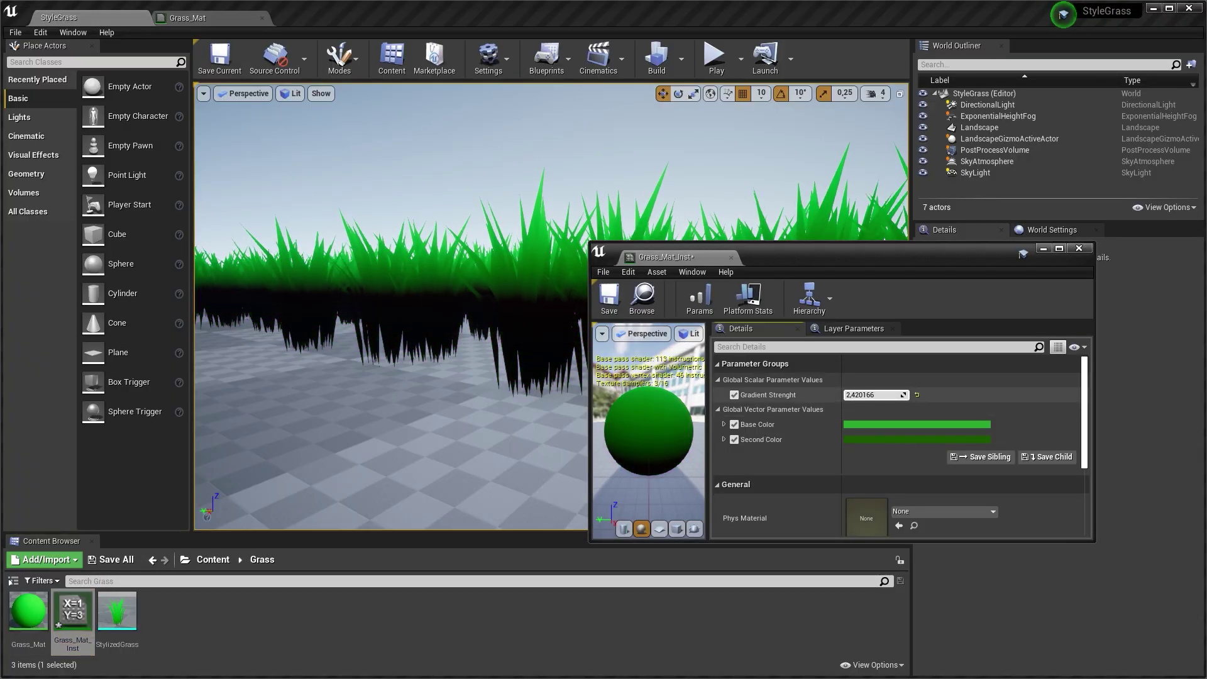
{"action": "mouse_move", "coordinate": [366, 312]}
{"action": "right_mouse_down"}
{"action": "mouse_move", "coordinate": [377, 311]}
{"action": "mouse_move", "coordinate": [366, 311]}
{"action": "right_mouse_up"}
{"action": "left_click_drag", "start_coordinate": [366, 311], "coordinate": [367, 296]}
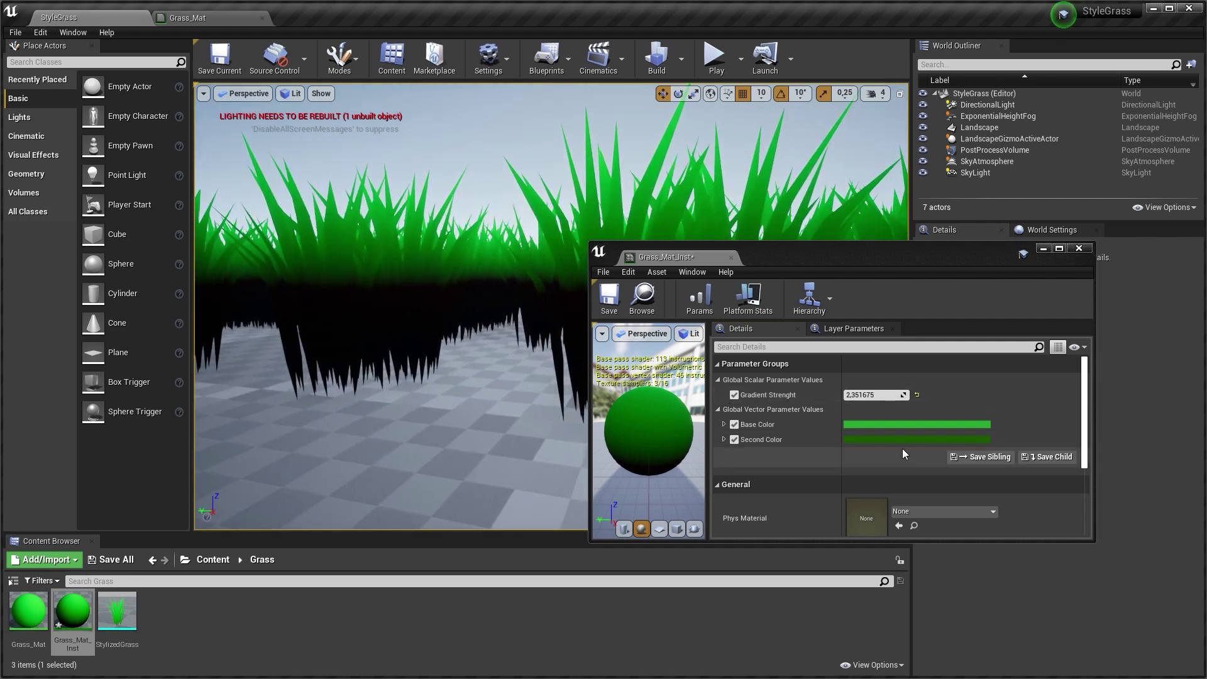
{"action": "left_click", "coordinate": [731, 395]}
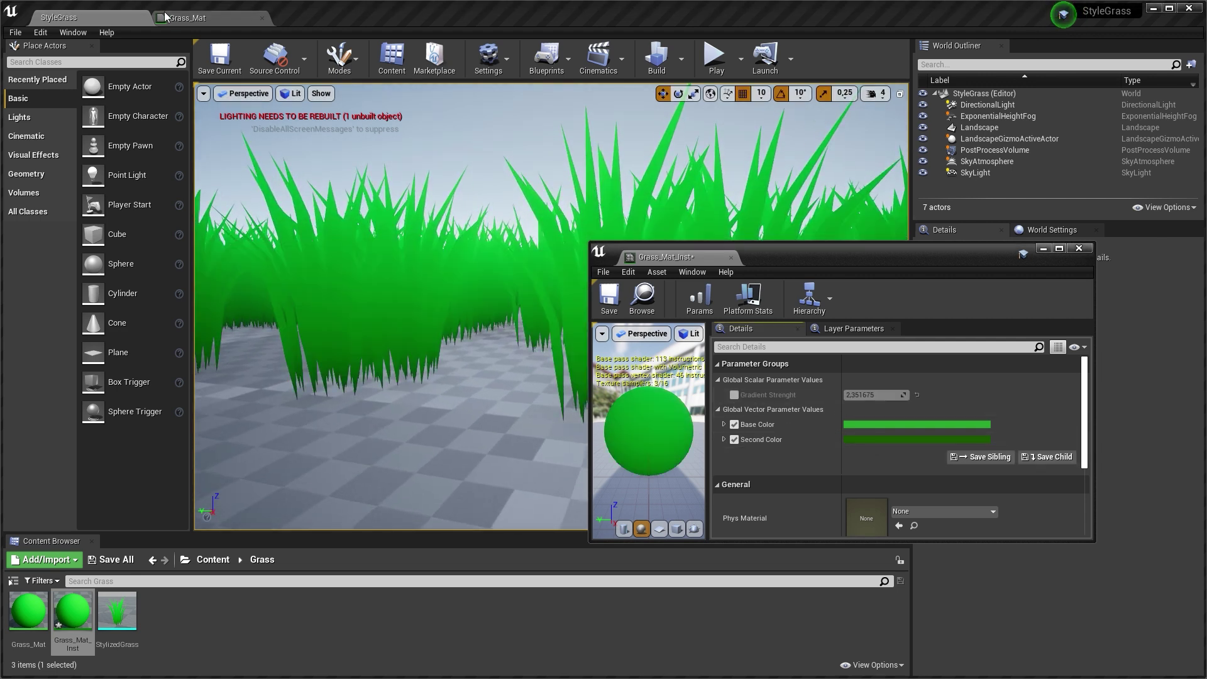
Insert a Saturate node between Multiply and the Lerp's Alpha in Grass_Mat, and save the material
{"action": "left_click", "coordinate": [178, 18]}
{"action": "right_click_drag", "start_coordinate": [577, 325], "coordinate": [612, 297]}
{"action": "left_click_drag", "start_coordinate": [688, 289], "coordinate": [654, 354]}
{"action": "right_click", "coordinate": [736, 393]}
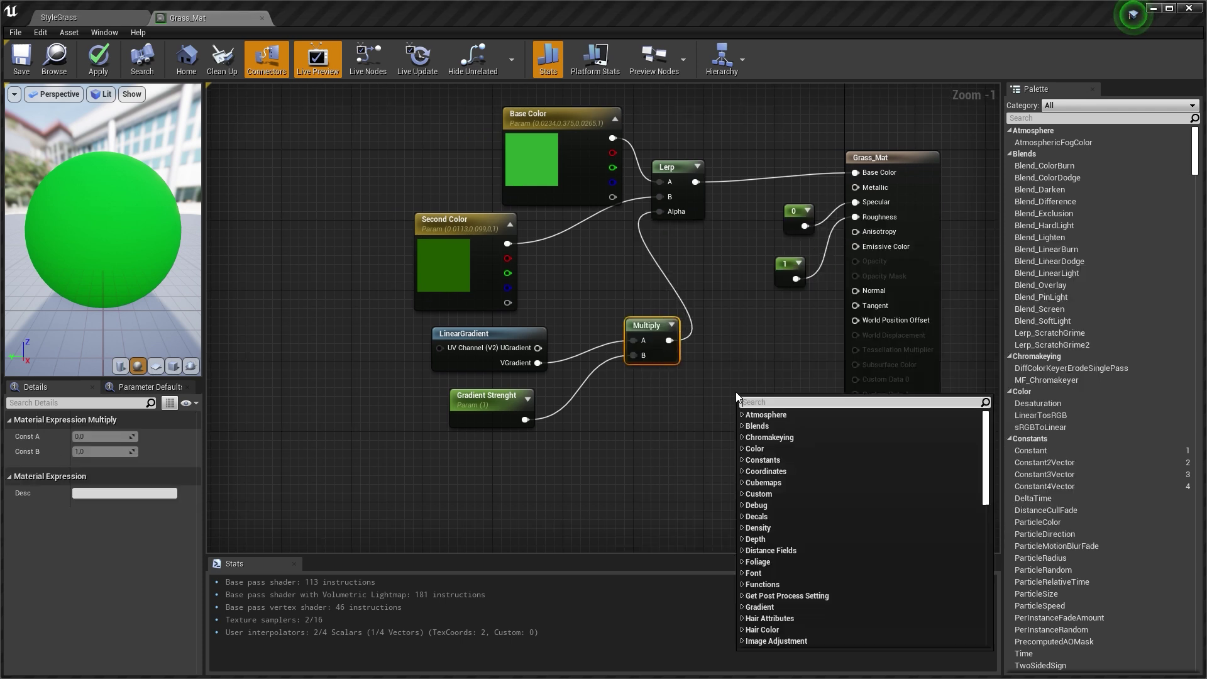
{"action": "type", "text": "sat"}
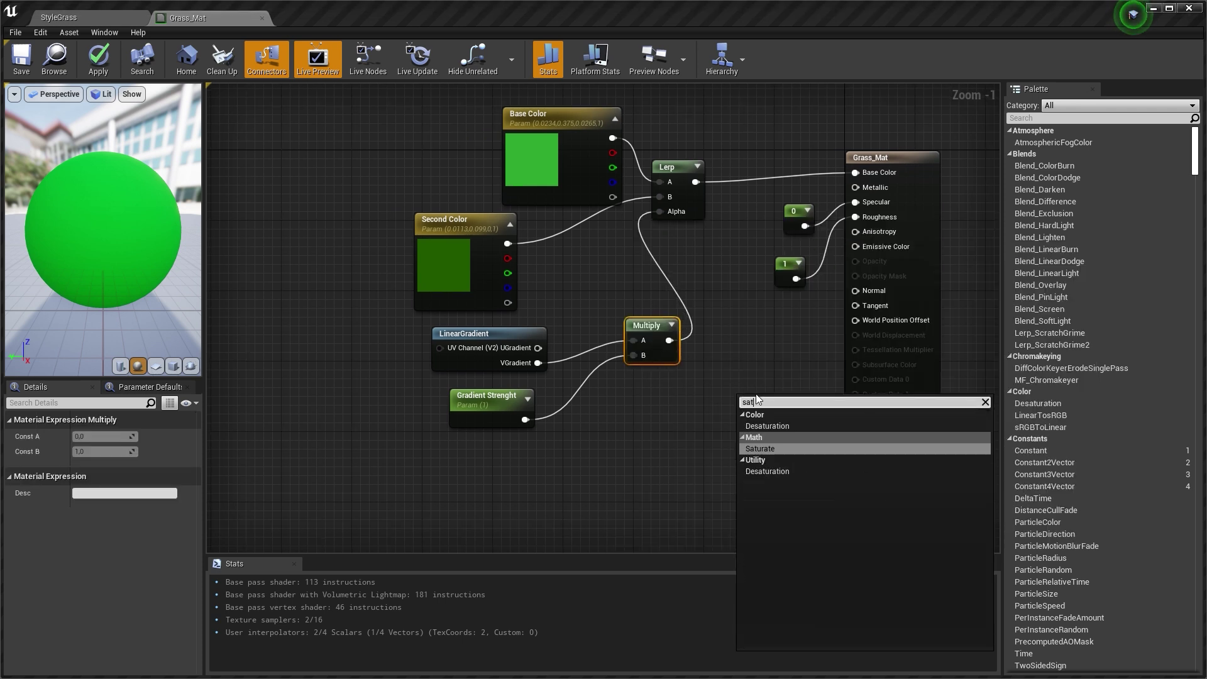
{"action": "left_click", "coordinate": [771, 448]}
{"action": "left_click_drag", "start_coordinate": [771, 405], "coordinate": [739, 342]}
{"action": "left_click_drag", "start_coordinate": [651, 327], "coordinate": [598, 335]}
{"action": "left_click_drag", "start_coordinate": [616, 349], "coordinate": [713, 349]}
{"action": "left_click_drag", "start_coordinate": [749, 349], "coordinate": [668, 217]}
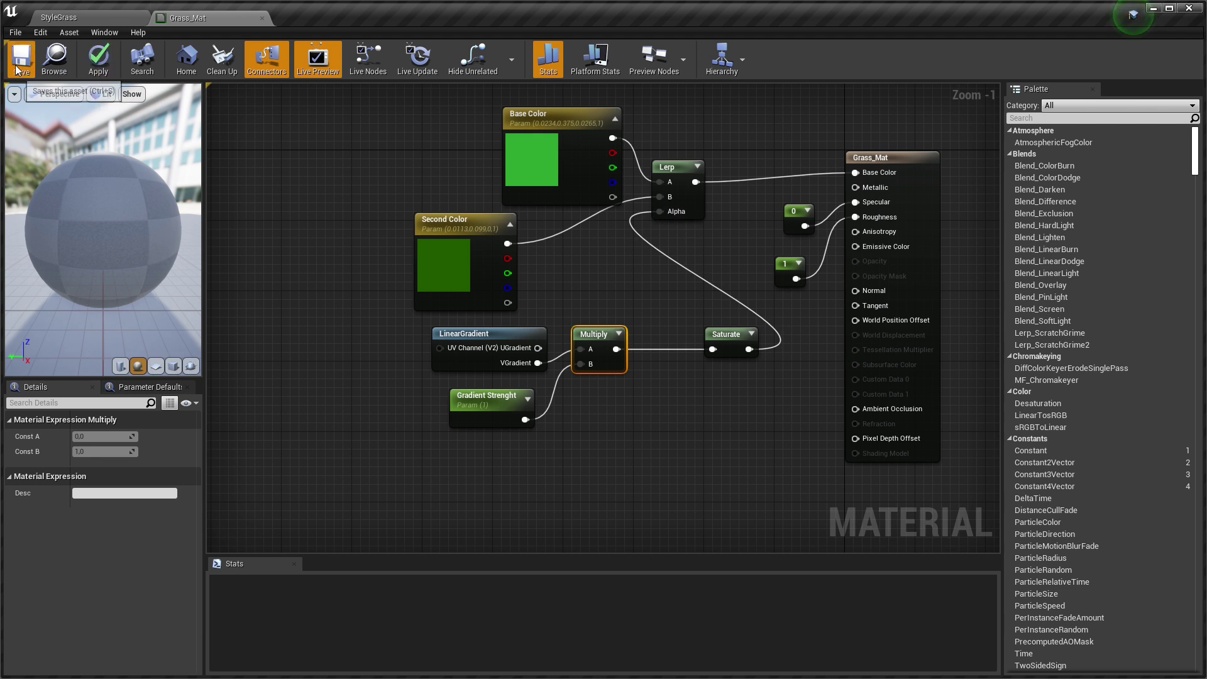
Set the Gradient Strenght override in Grass_Mat_Inst to 1.2 and look over the grass field in the StyleGrass level
{"action": "left_click", "coordinate": [76, 18]}
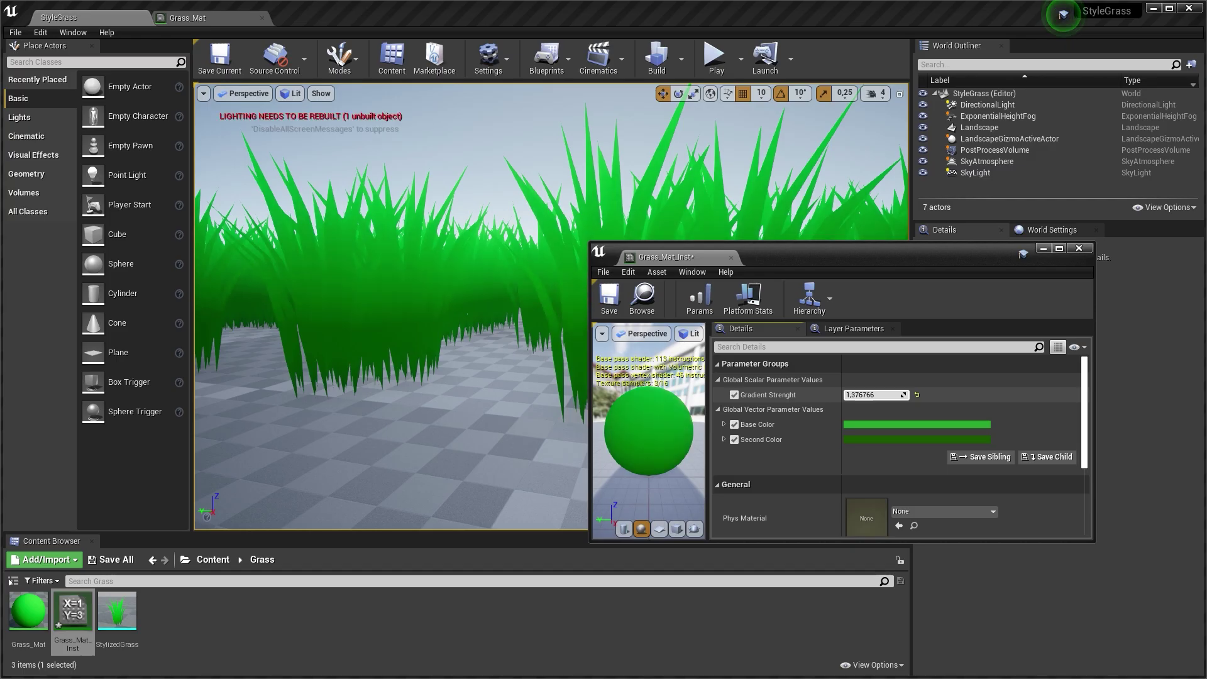
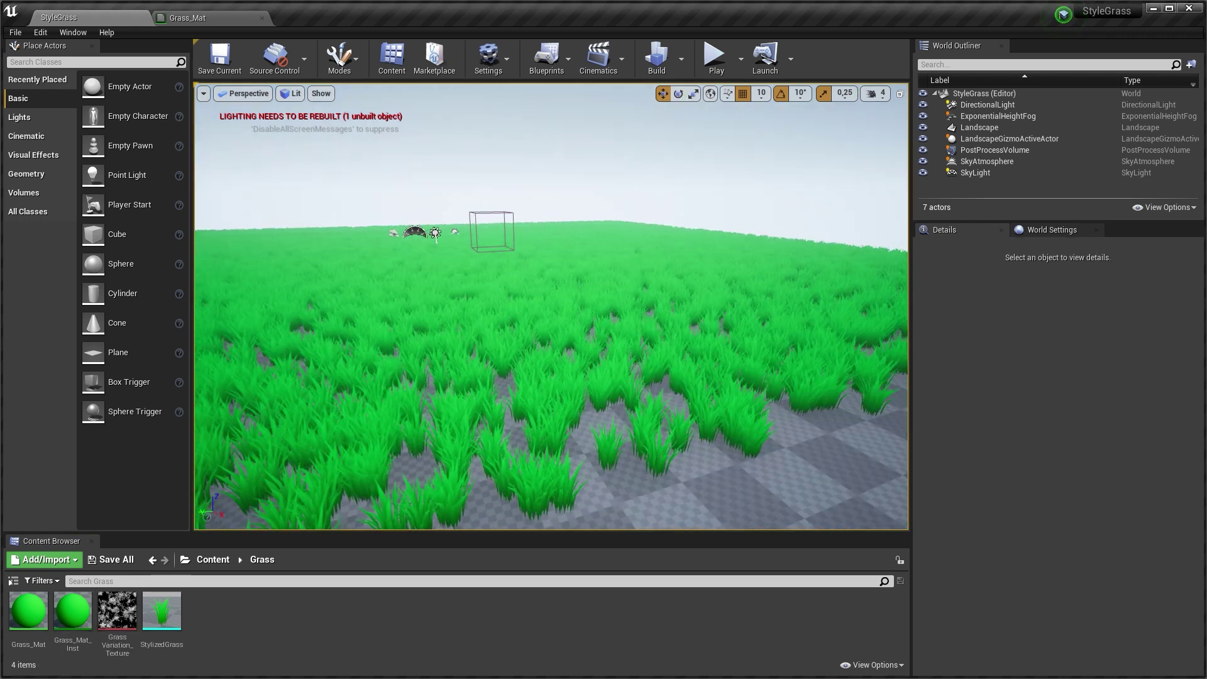
{"action": "right_click_drag", "start_coordinate": [507, 319], "coordinate": [496, 321]}
{"action": "right_click_drag", "start_coordinate": [564, 295], "coordinate": [548, 318]}
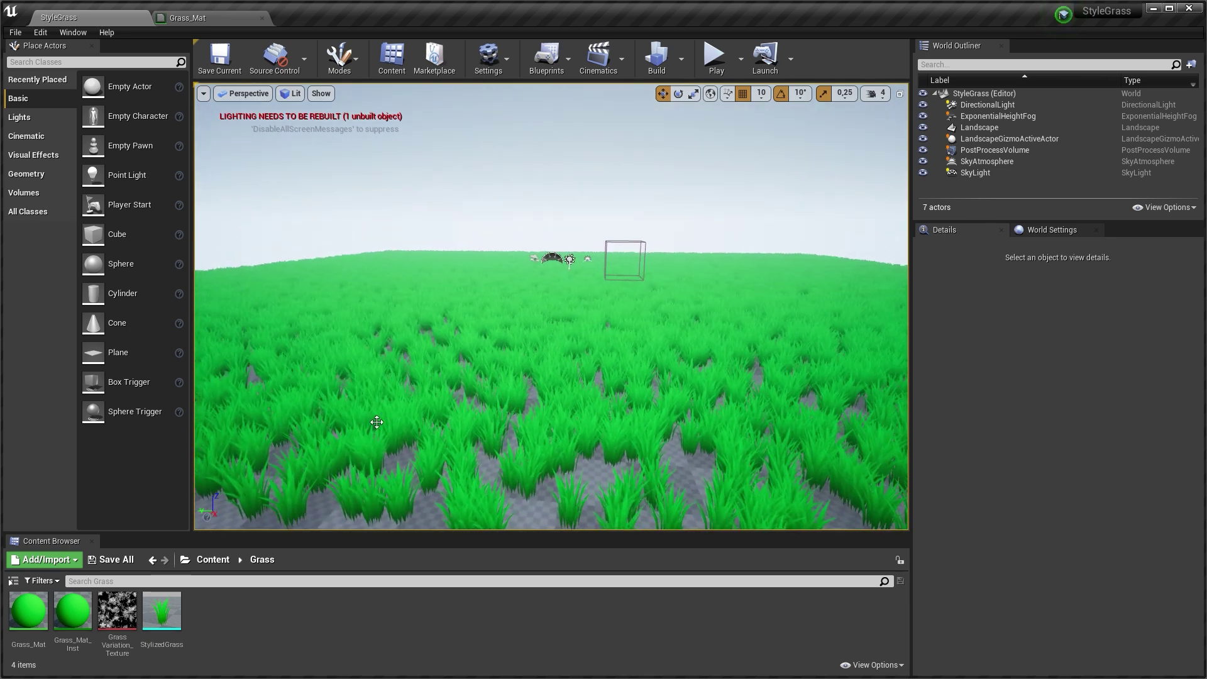
Bring the grass variation texture into Grass_Mat and add a Lerp of olive 0.257, 0.297, 0.0247 (A) and Second Color (B), with Saturate as Alpha
{"action": "left_click_drag", "start_coordinate": [117, 610], "coordinate": [232, 234]}
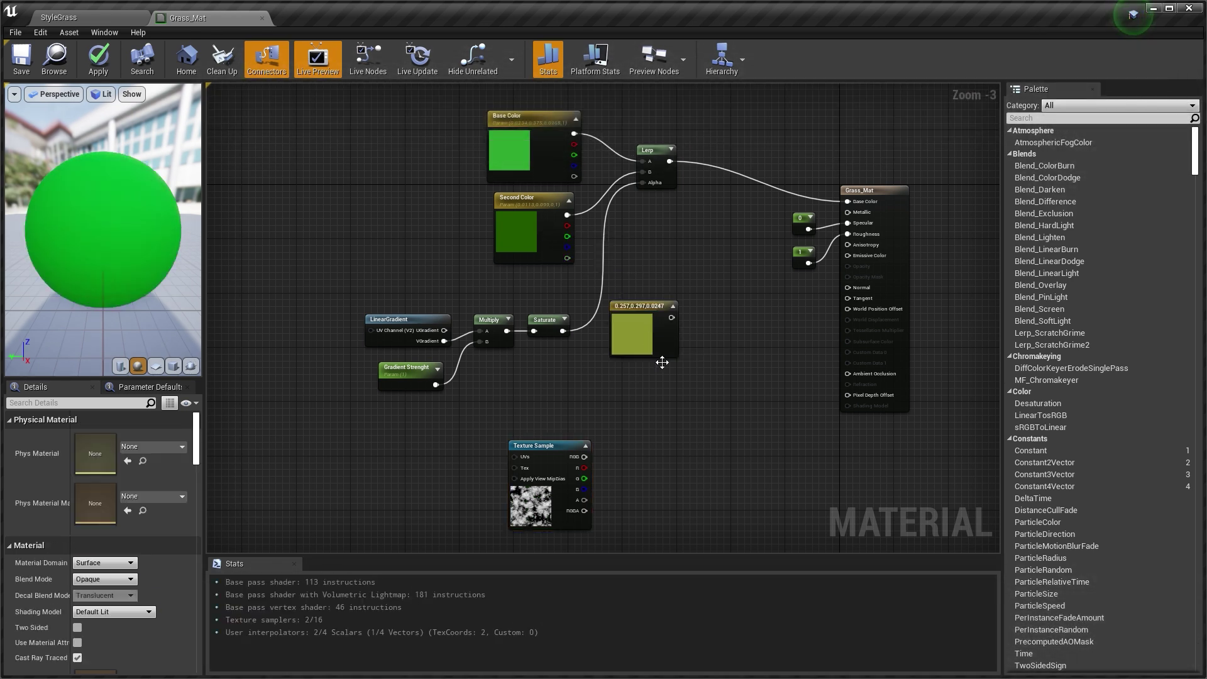
{"action": "right_click", "coordinate": [684, 251]}
{"action": "type", "text": "lerp"}
{"action": "key", "text": "Return"}
{"action": "left_click_drag", "start_coordinate": [567, 216], "coordinate": [689, 278]}
{"action": "left_click_drag", "start_coordinate": [671, 318], "coordinate": [689, 268]}
{"action": "left_click_drag", "start_coordinate": [642, 307], "coordinate": [630, 338]}
{"action": "left_click_drag", "start_coordinate": [706, 278], "coordinate": [652, 232]}
{"action": "left_click_drag", "start_coordinate": [630, 338], "coordinate": [583, 328]}
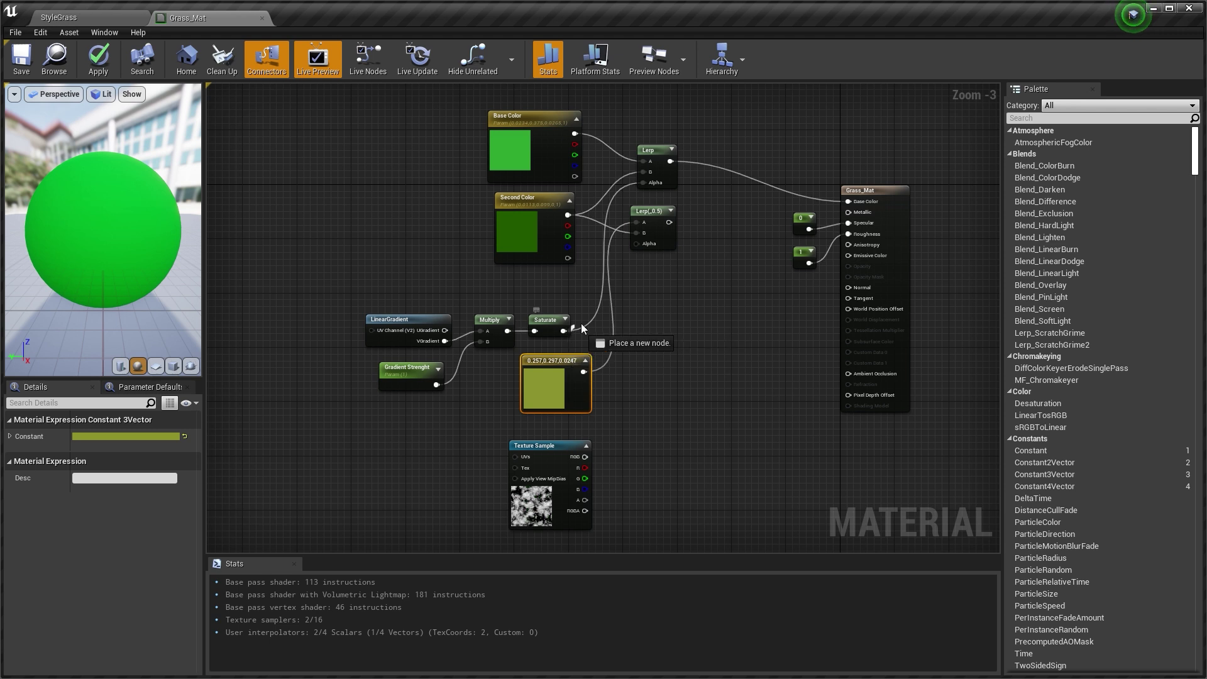
{"action": "left_click_drag", "start_coordinate": [639, 244], "coordinate": [639, 244]}
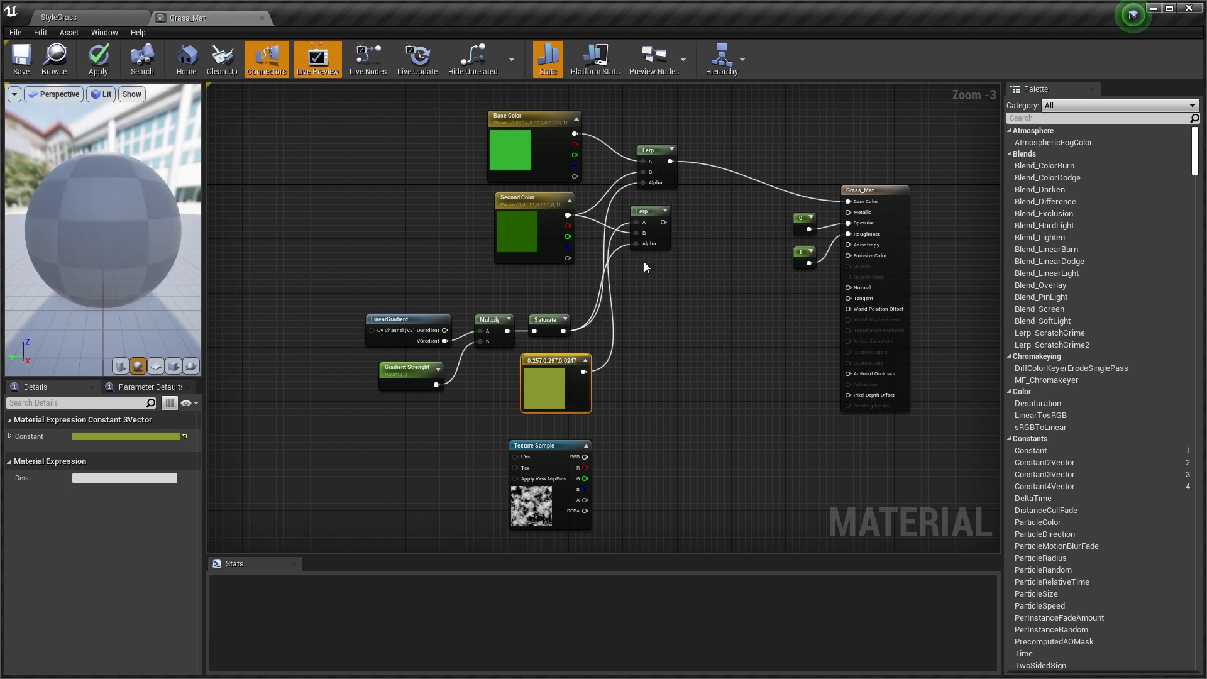
Add a third Lerp blending the two existing Lerps by the Texture Sample's RGB as Alpha, and connect it to Base Color
{"action": "right_click", "coordinate": [722, 218]}
{"action": "type", "text": "lerp"}
{"action": "key", "text": "Return"}
{"action": "left_click_drag", "start_coordinate": [731, 191], "coordinate": [698, 168]}
{"action": "left_click_drag", "start_coordinate": [664, 222], "coordinate": [696, 177]}
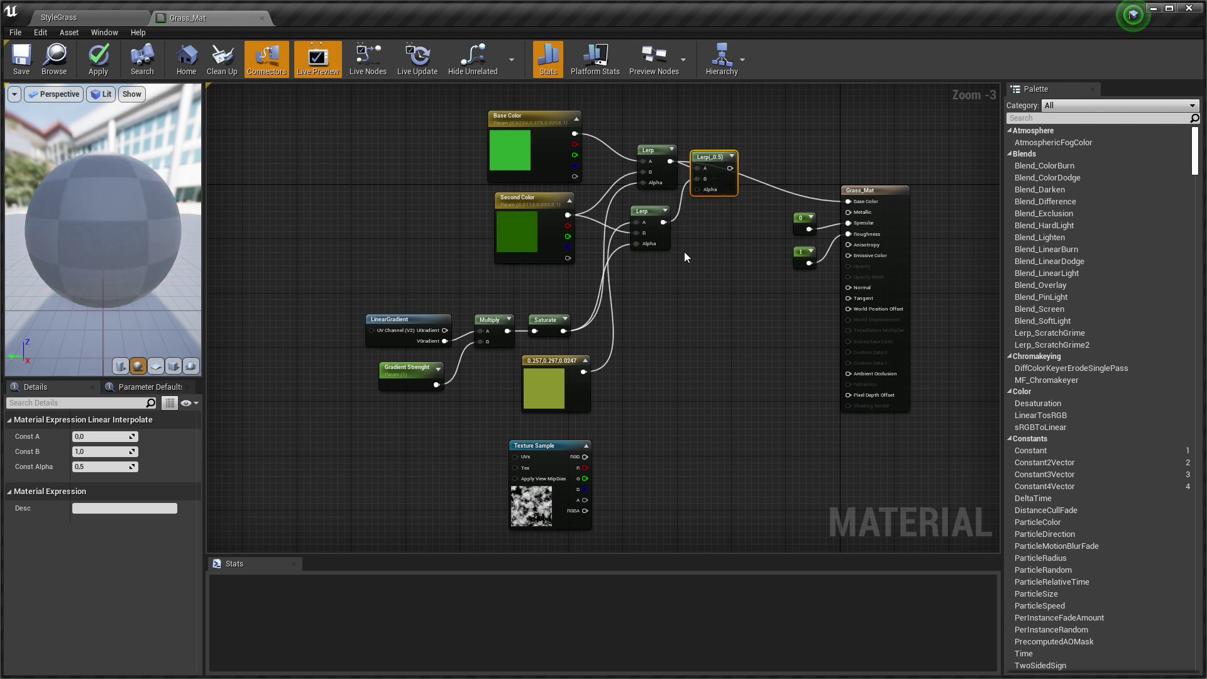
{"action": "left_click_drag", "start_coordinate": [585, 457], "coordinate": [848, 201]}
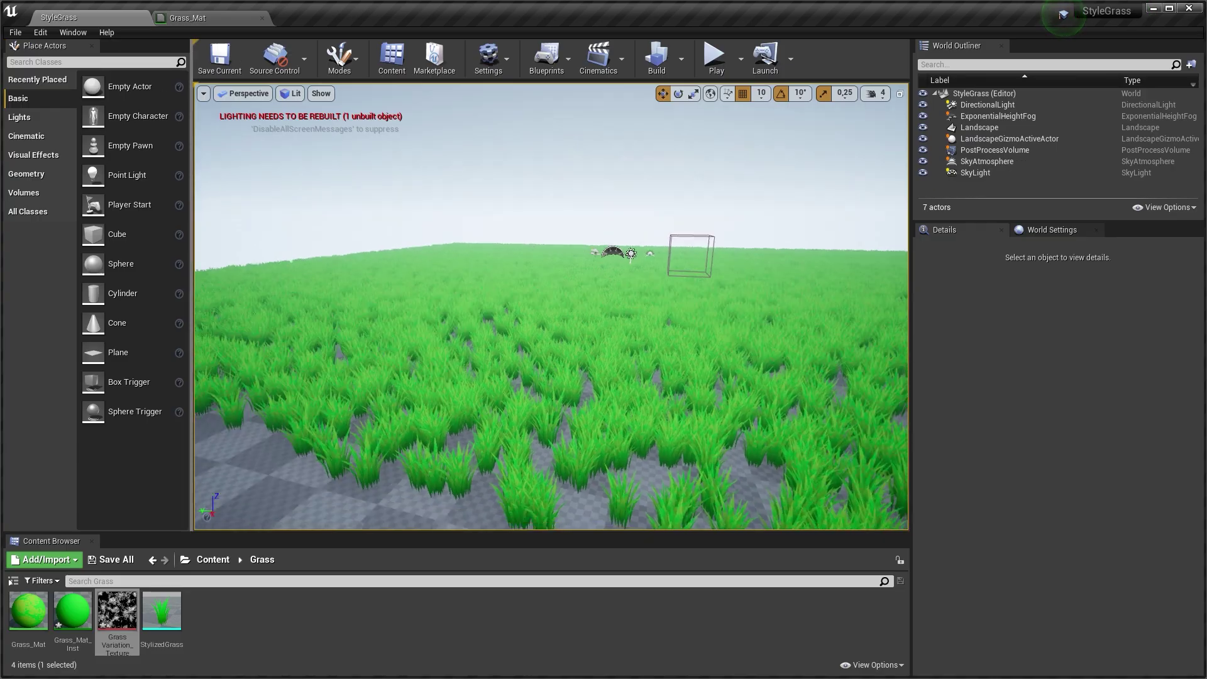
Fly through the grass field in the StyleGrass level to examine the colour variation on the clumps
{"action": "right_click_drag", "start_coordinate": [551, 306], "coordinate": [614, 309]}
{"action": "key", "text": "w"}
{"action": "mouse_move", "coordinate": [605, 252]}
{"action": "right_mouse_down"}
{"action": "mouse_move", "coordinate": [605, 346]}
{"action": "mouse_move", "coordinate": [594, 258]}
{"action": "mouse_move", "coordinate": [605, 252]}
{"action": "right_mouse_up"}
{"action": "key", "text": "s"}
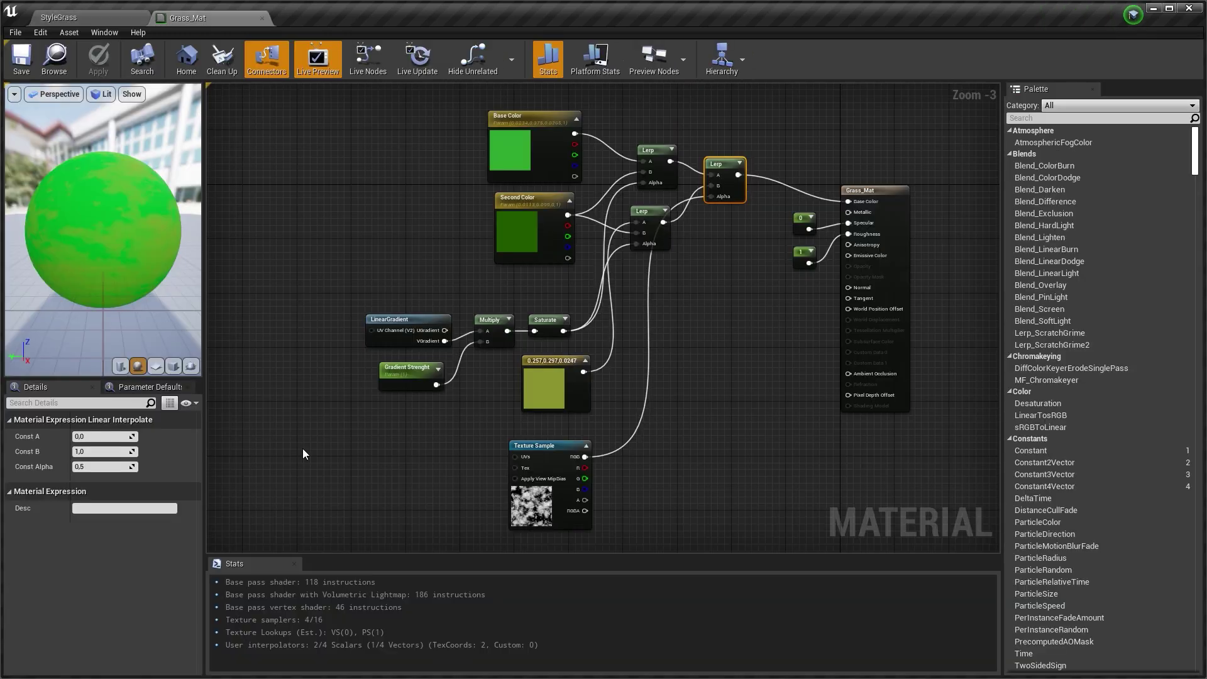
Add an Absolute World Position node to Grass_Mat and connect it to the Texture Sample's UVs
{"action": "right_click", "coordinate": [303, 448]}
{"action": "type", "text": "world"}
{"action": "type", "text": "position"}
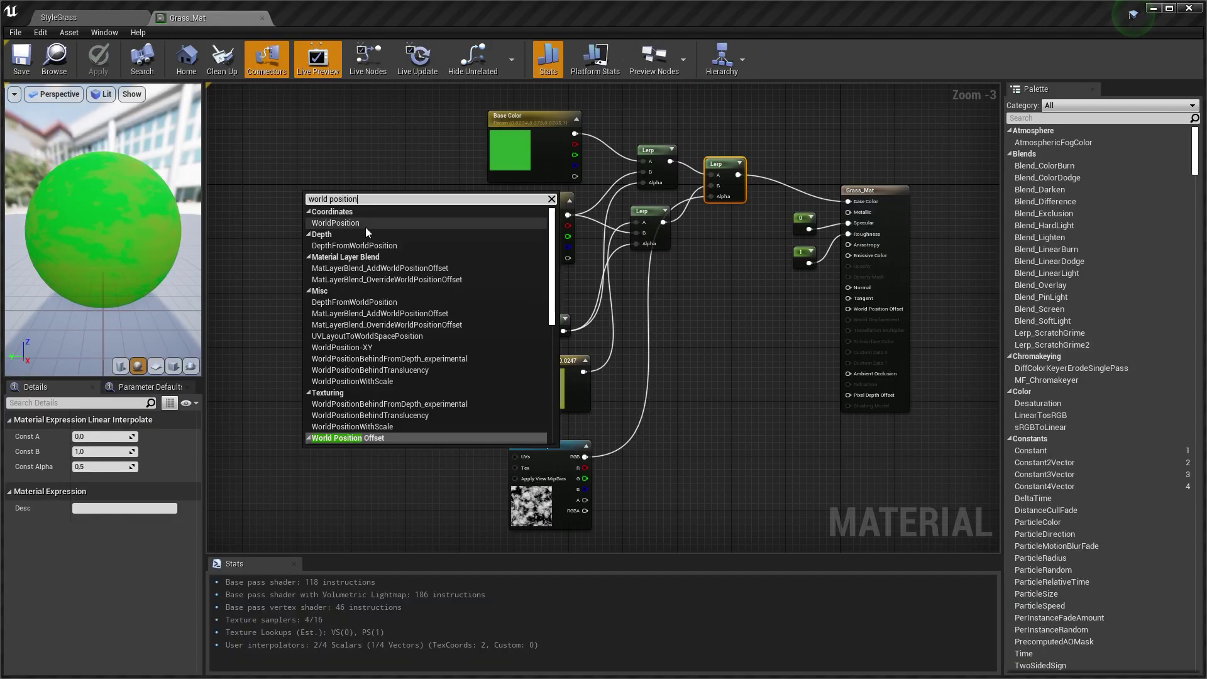
{"action": "left_click", "coordinate": [364, 224]}
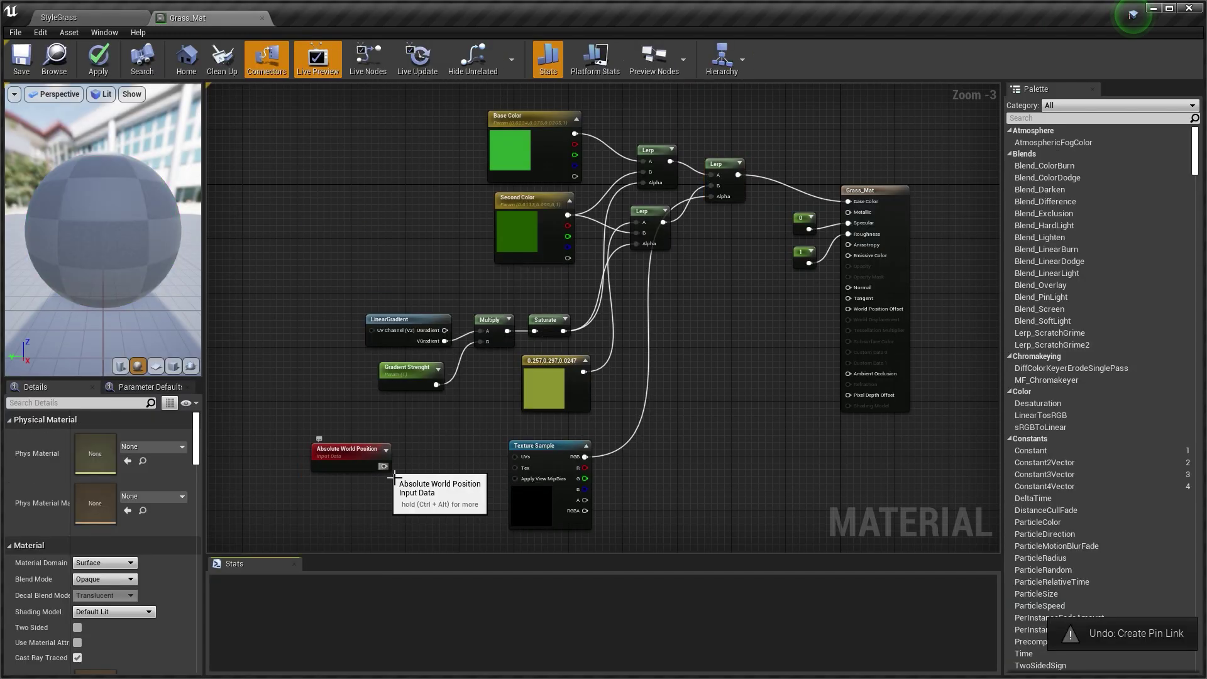
{"action": "left_click_drag", "start_coordinate": [384, 466], "coordinate": [515, 459]}
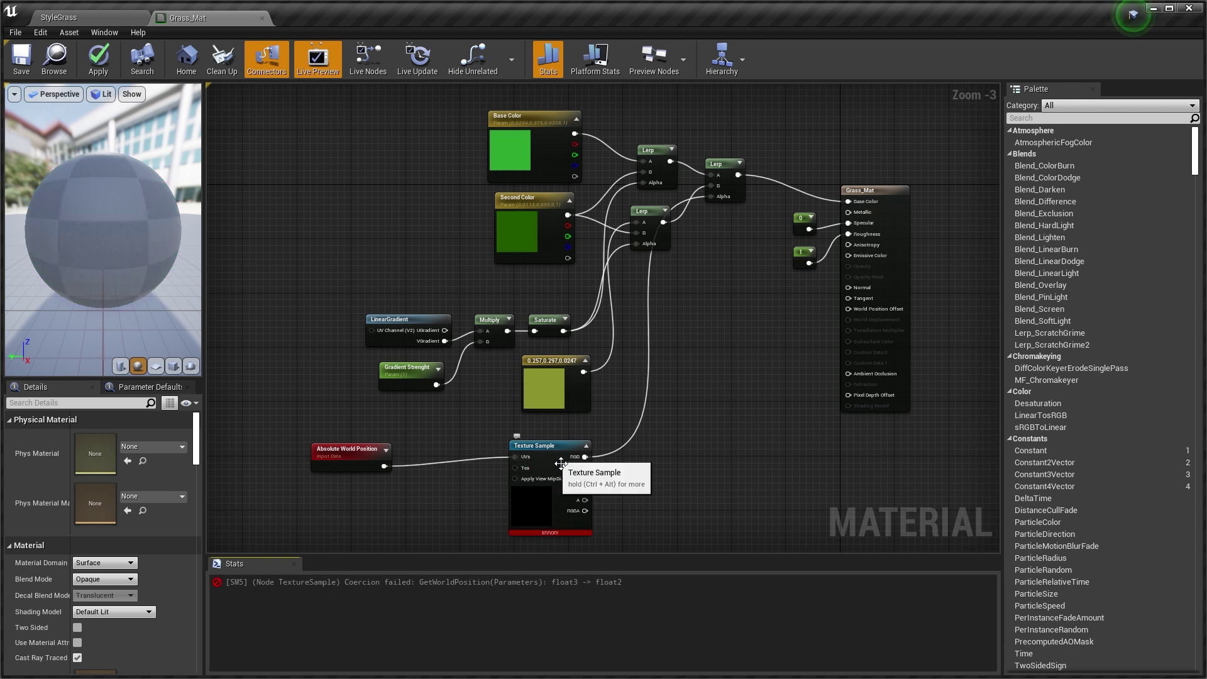
Insert a component mask for R and G between Absolute World Position and the Texture Sample's UVs
{"action": "right_click", "coordinate": [422, 444]}
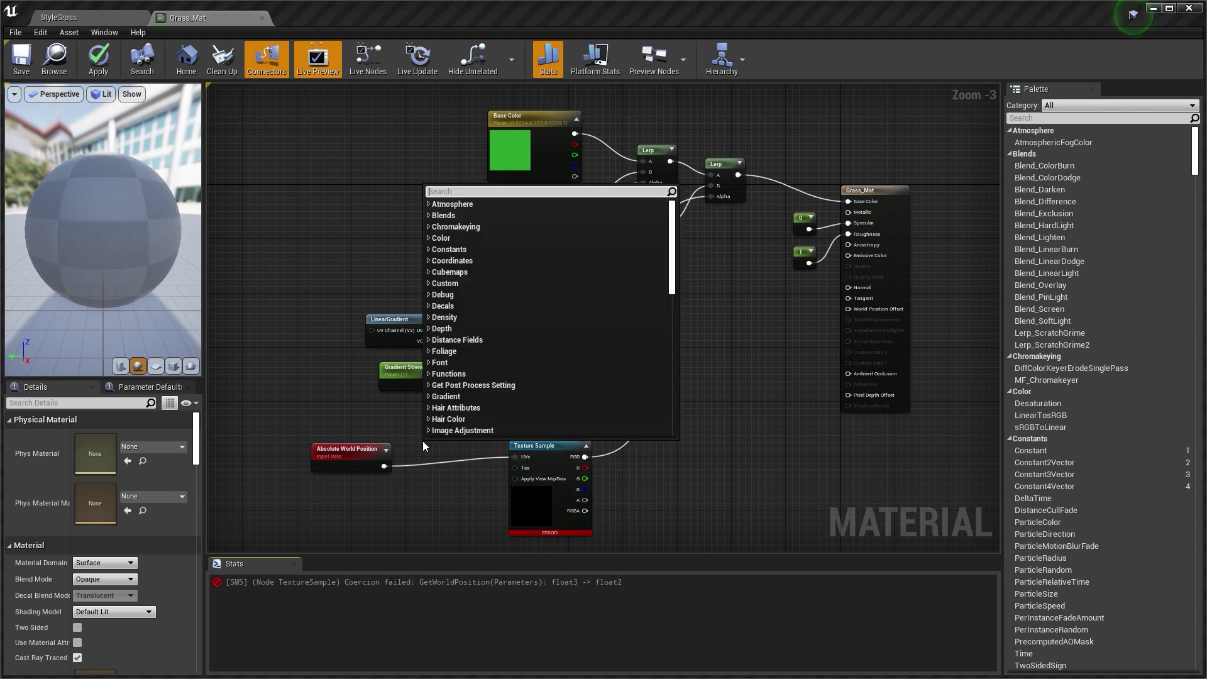
{"action": "left_click", "coordinate": [448, 192]}
{"action": "type", "text": "mask"}
{"action": "key", "text": "Return"}
{"action": "left_click_drag", "start_coordinate": [385, 467], "coordinate": [434, 467]}
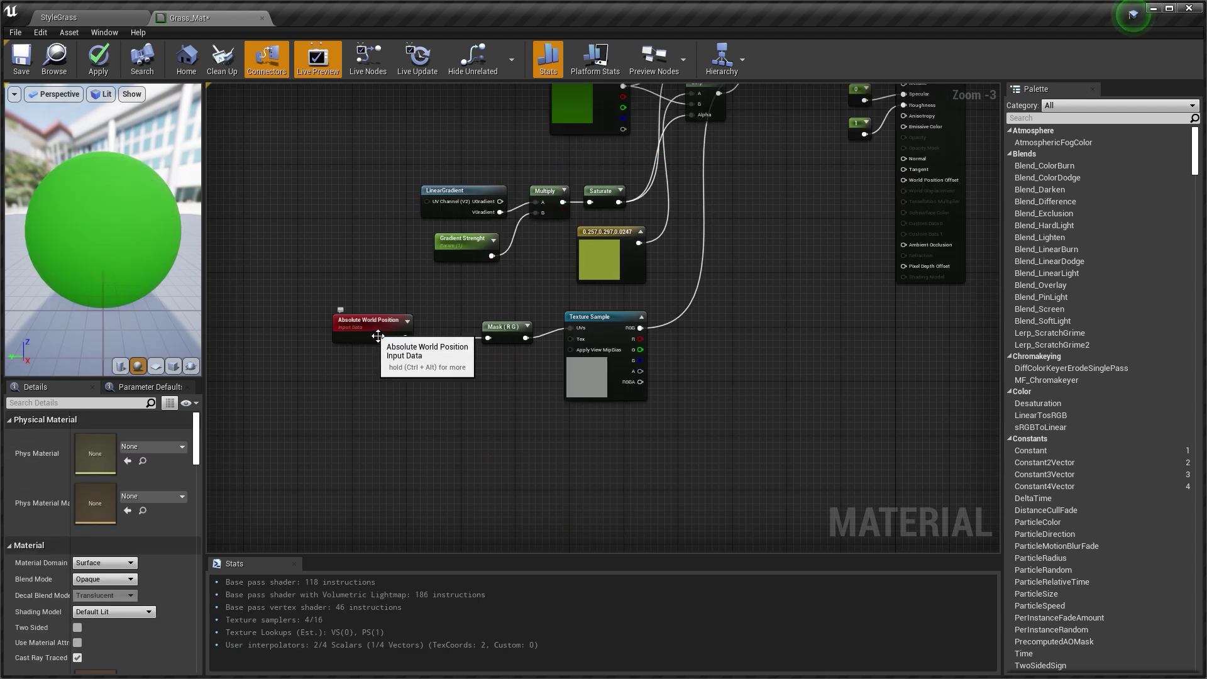
Insert a Divide node between Absolute World Position and the R G mask
{"action": "right_click", "coordinate": [369, 392]}
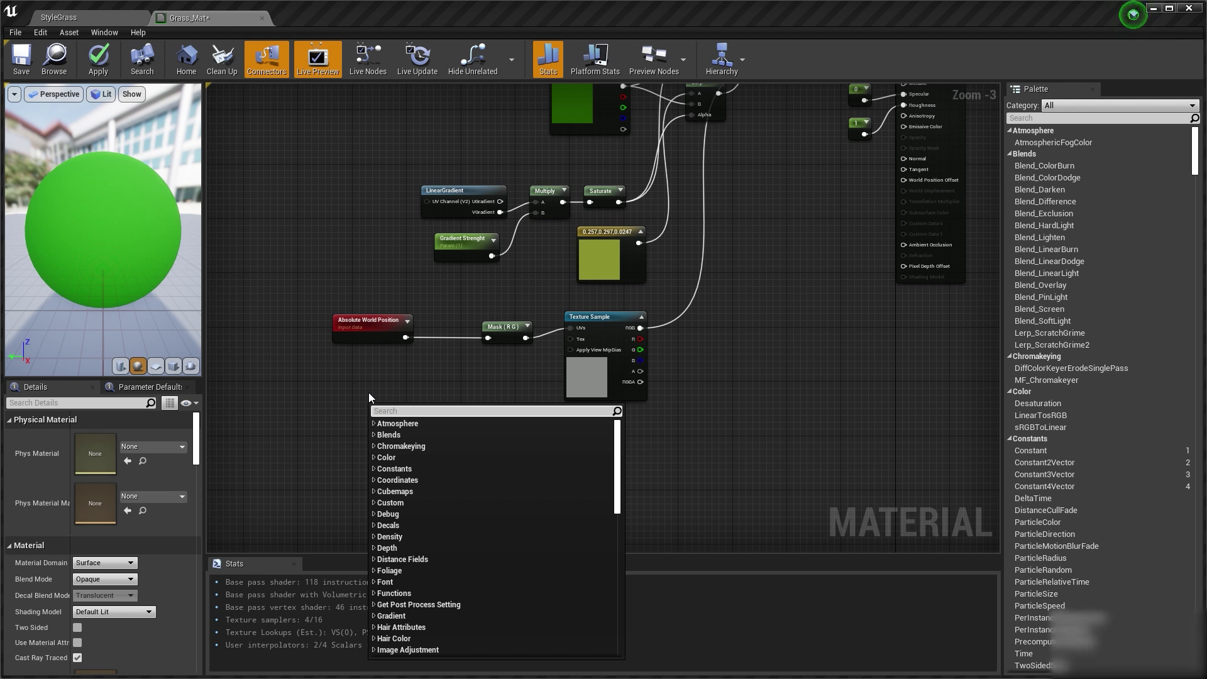
{"action": "type", "text": "divide"}
{"action": "left_click", "coordinate": [396, 434]}
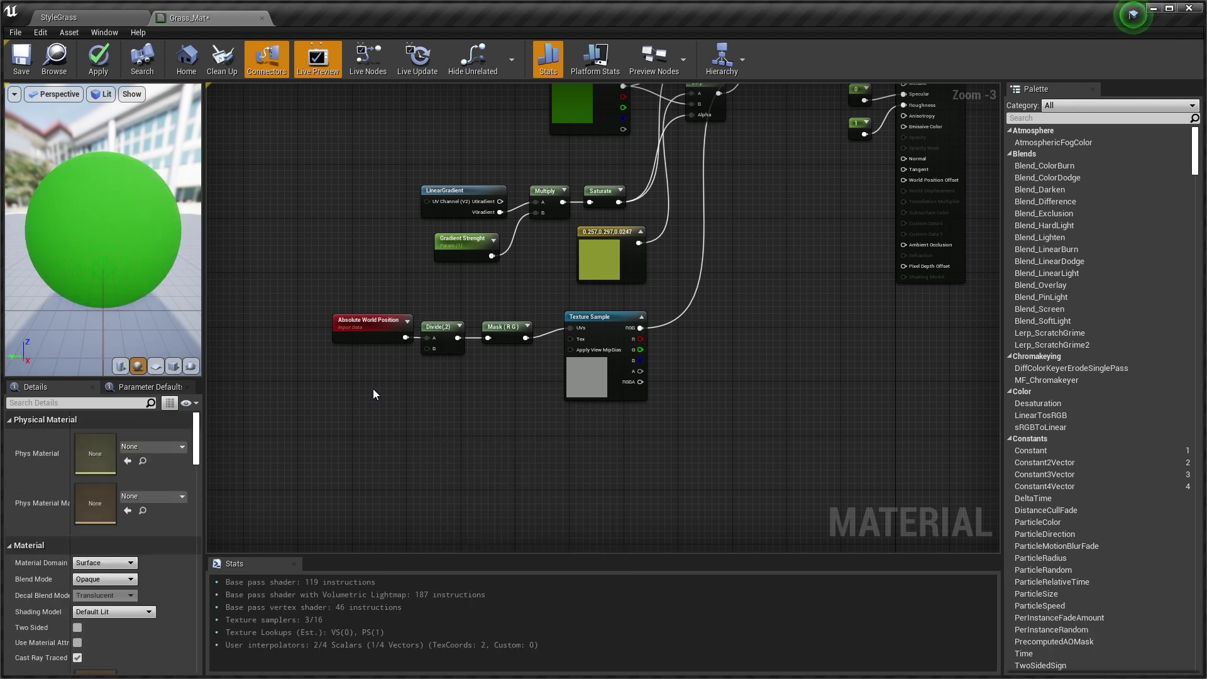
Feed the Divide node's B input from a new scalar parameter named Variation texture scale with a default of 20000
{"action": "left_click", "coordinate": [372, 390]}
{"action": "right_click", "coordinate": [374, 400]}
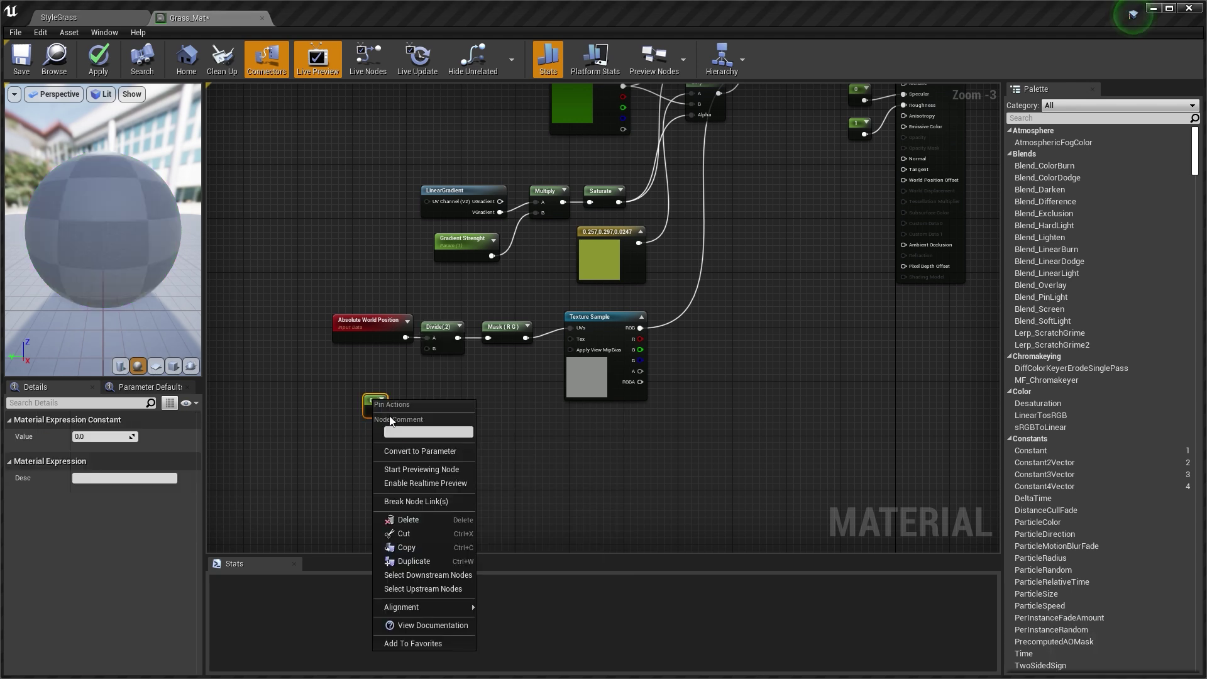
{"action": "left_click", "coordinate": [403, 452]}
{"action": "scroll", "coordinate": [390, 444], "scroll_direction": "up", "scroll_amount": 3}
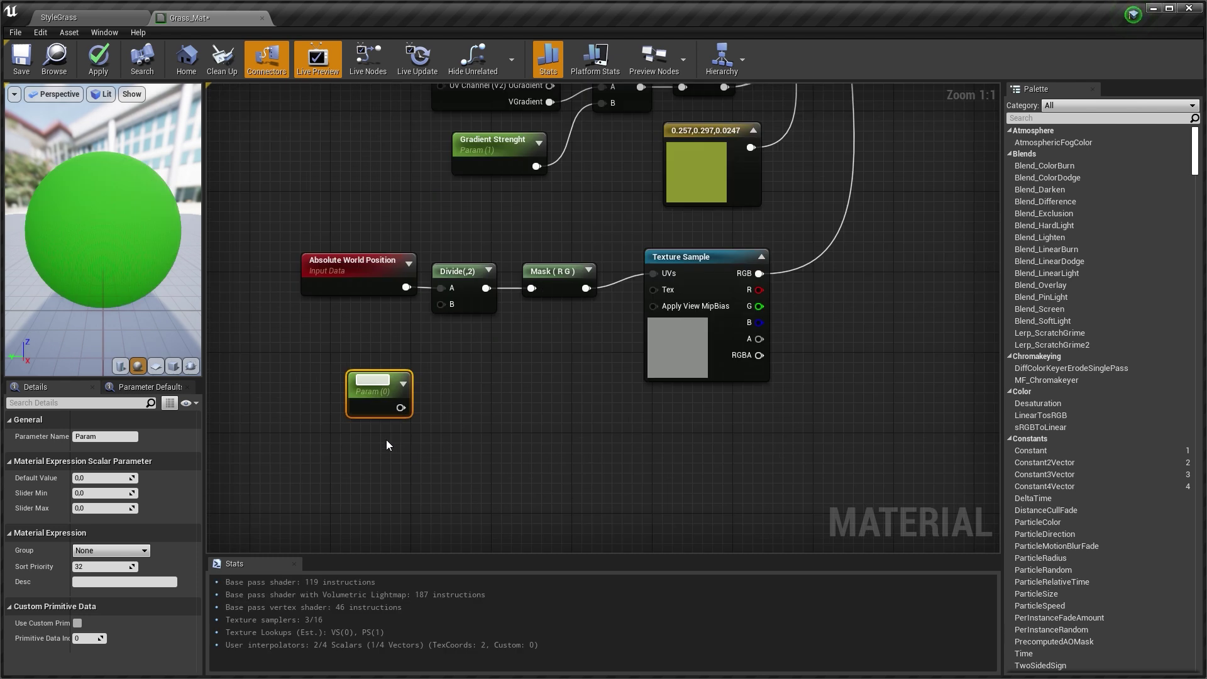
{"action": "type", "text": "V"}
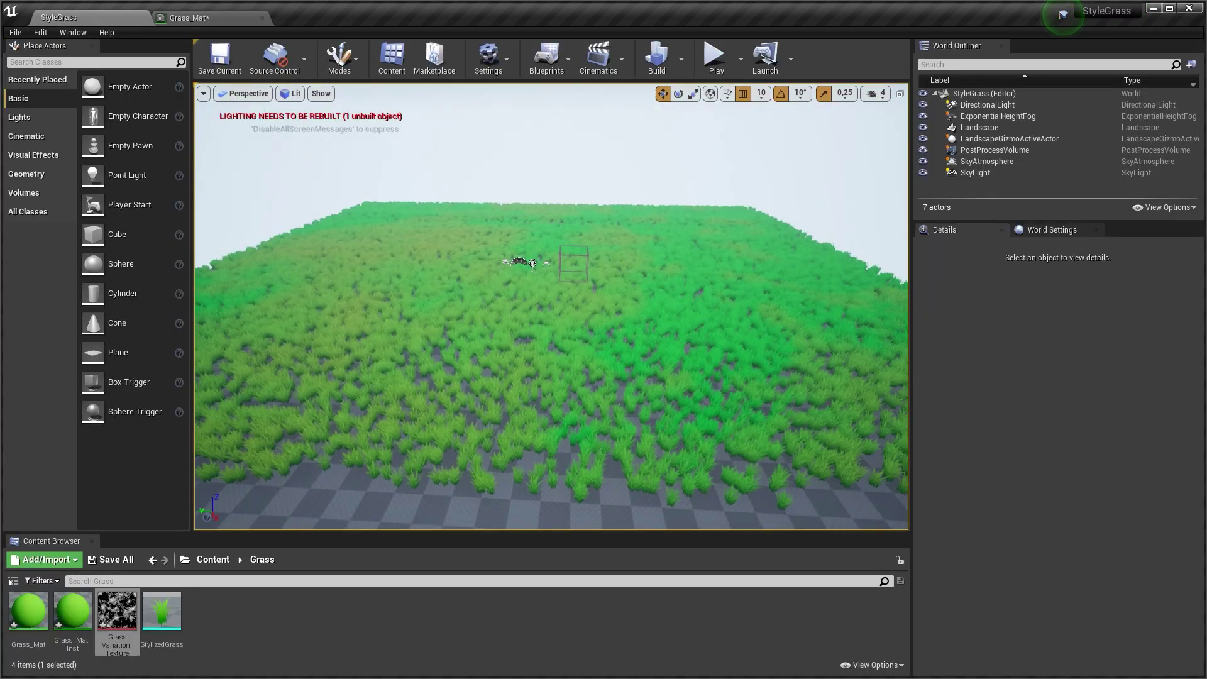
Override Variation texture scale in Grass_Mat_Inst, trying values such as about 3943 against the grass field
{"action": "double_click", "coordinate": [73, 610]}
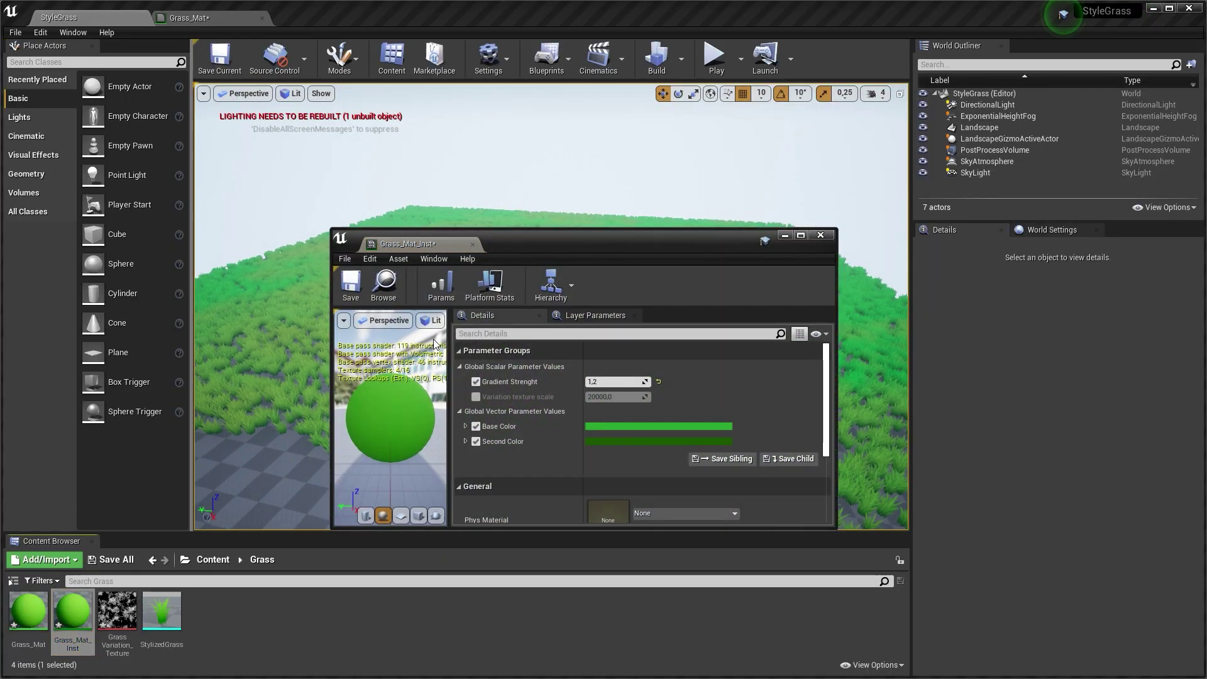
{"action": "left_click_drag", "start_coordinate": [554, 225], "coordinate": [753, 251]}
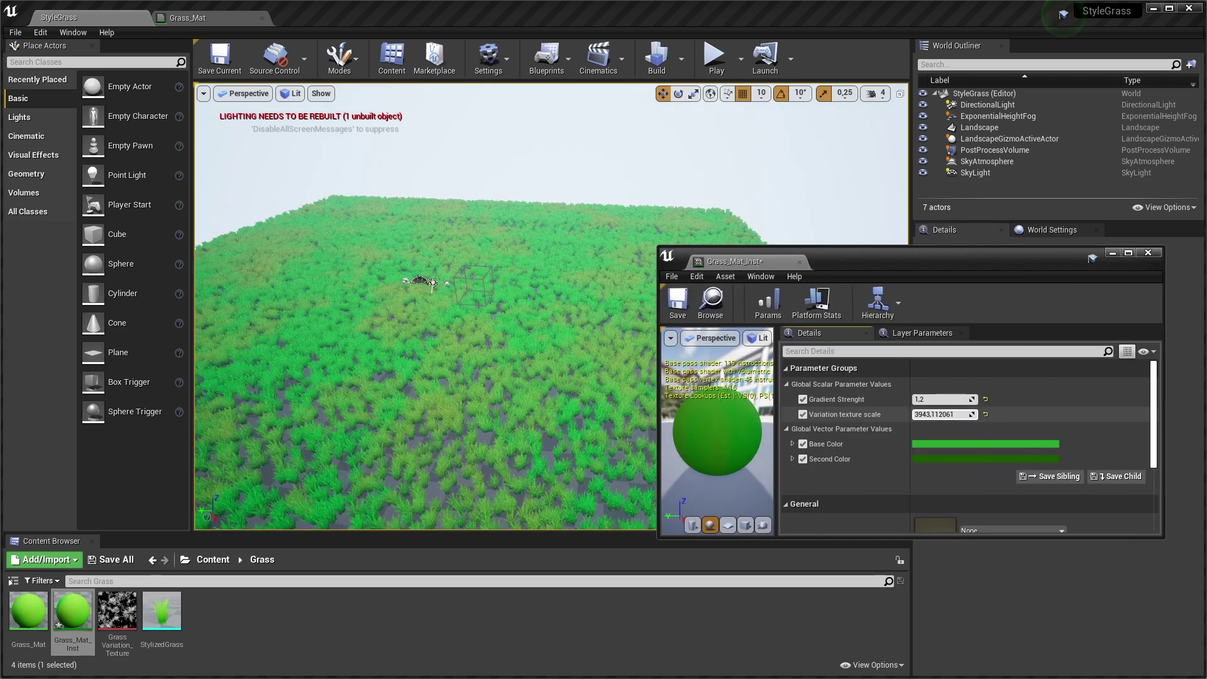
{"action": "left_click_drag", "start_coordinate": [944, 414], "coordinate": [966, 414]}
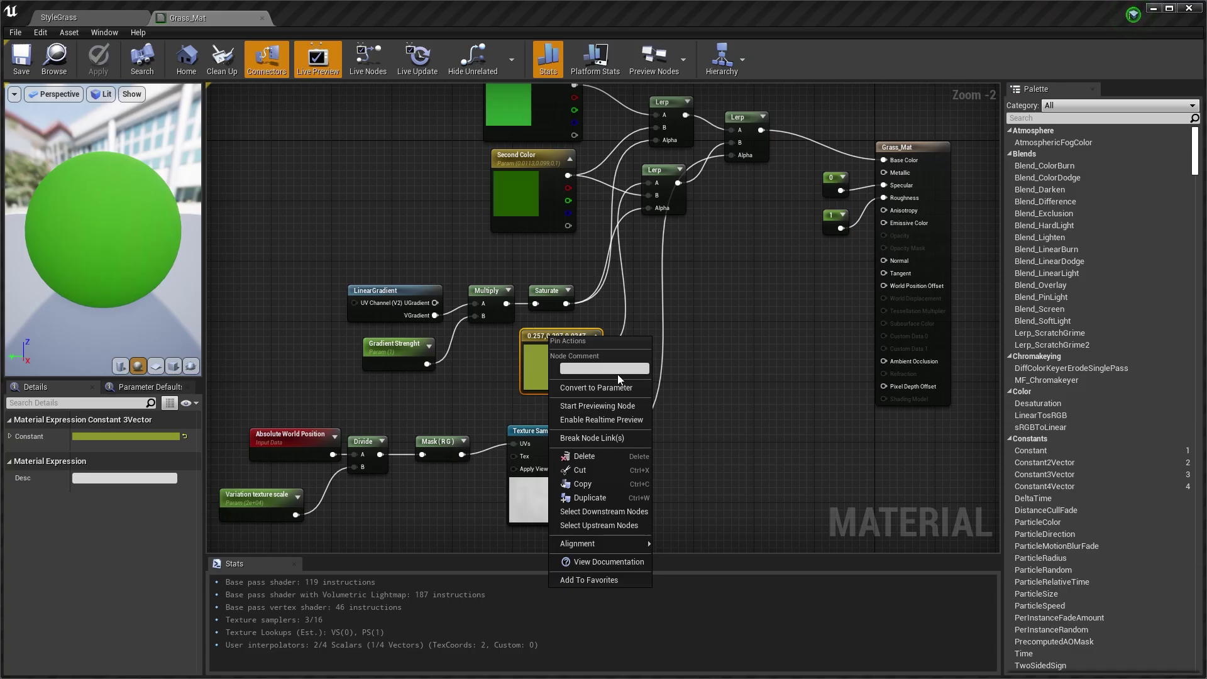
Convert the olive color constant into a vector parameter named Color Variation
{"action": "left_click", "coordinate": [610, 387]}
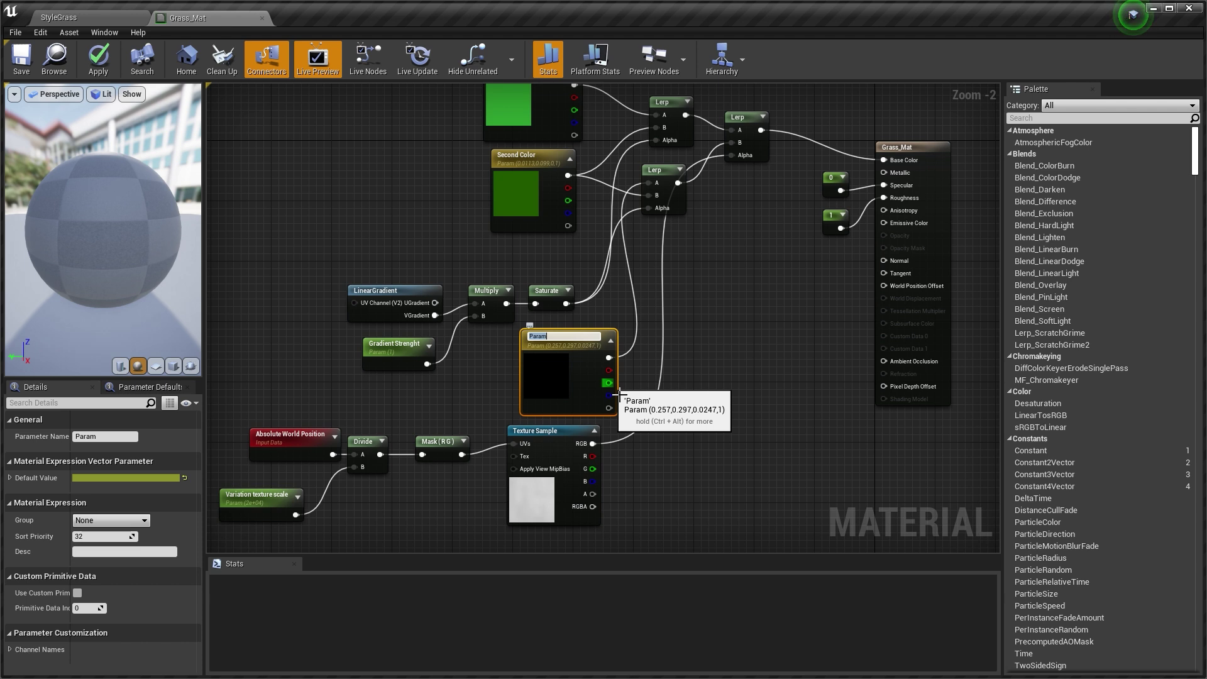
{"action": "type", "text": "Color Variation"}
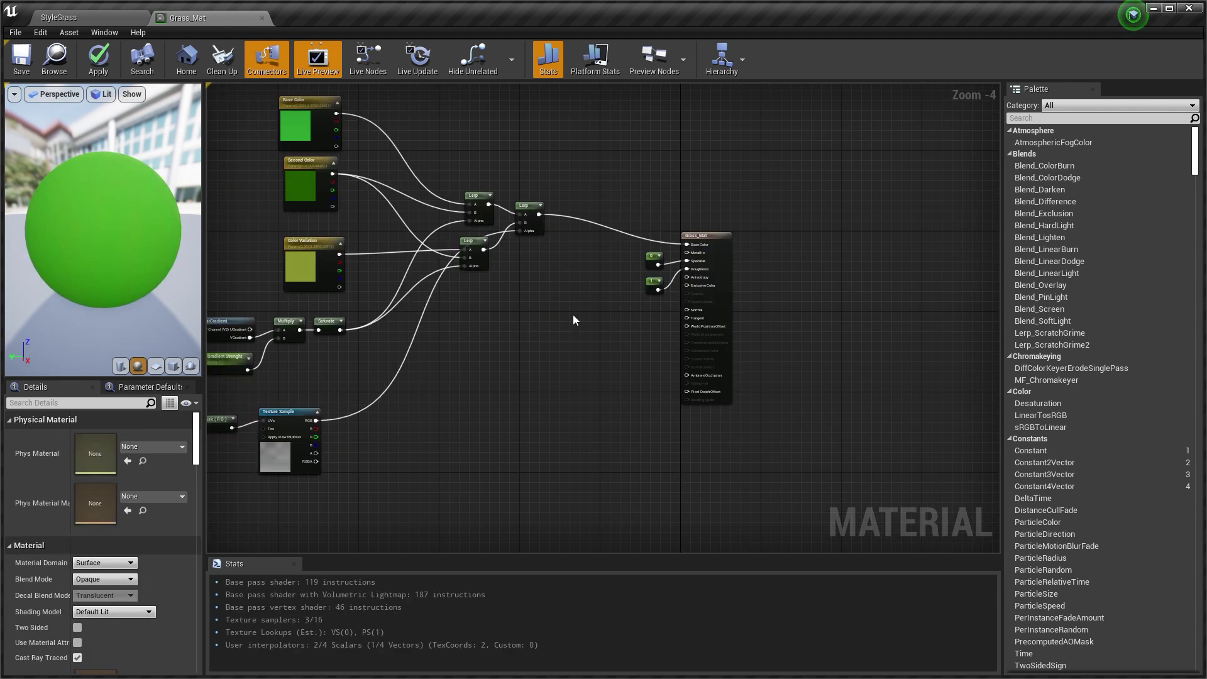
Add a SimpleGrassWind node to the Grass_Mat graph below the color nodes
{"action": "right_click", "coordinate": [564, 355]}
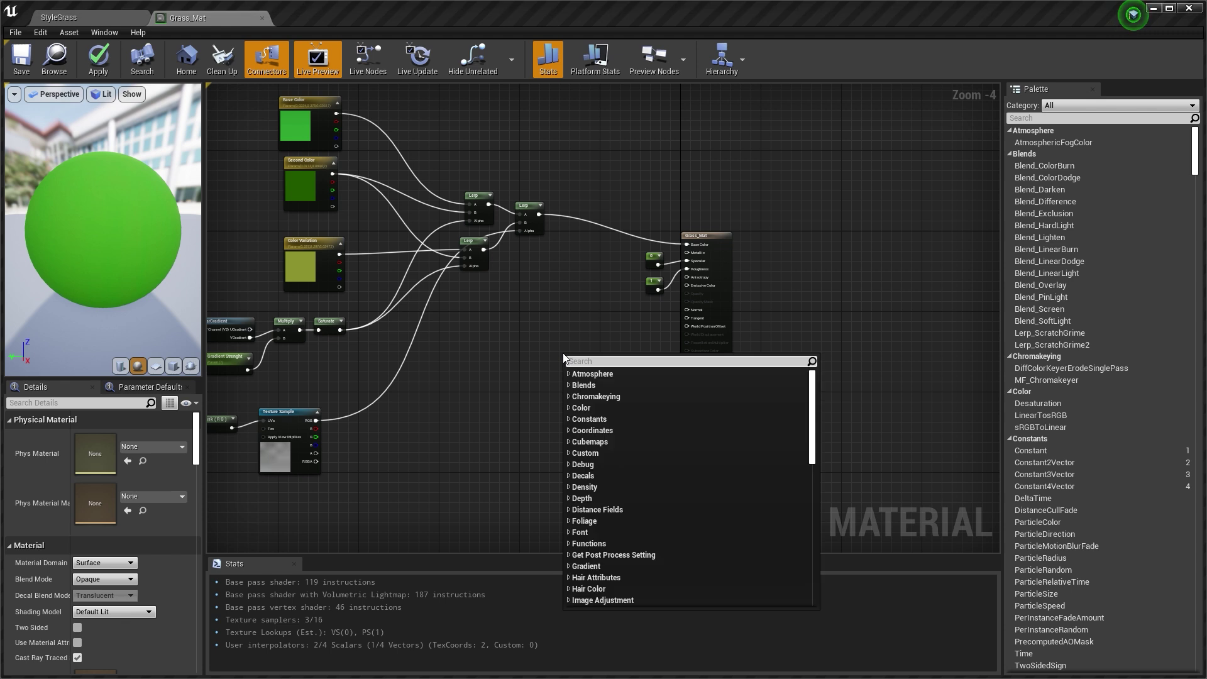
{"action": "type", "text": "Si"}
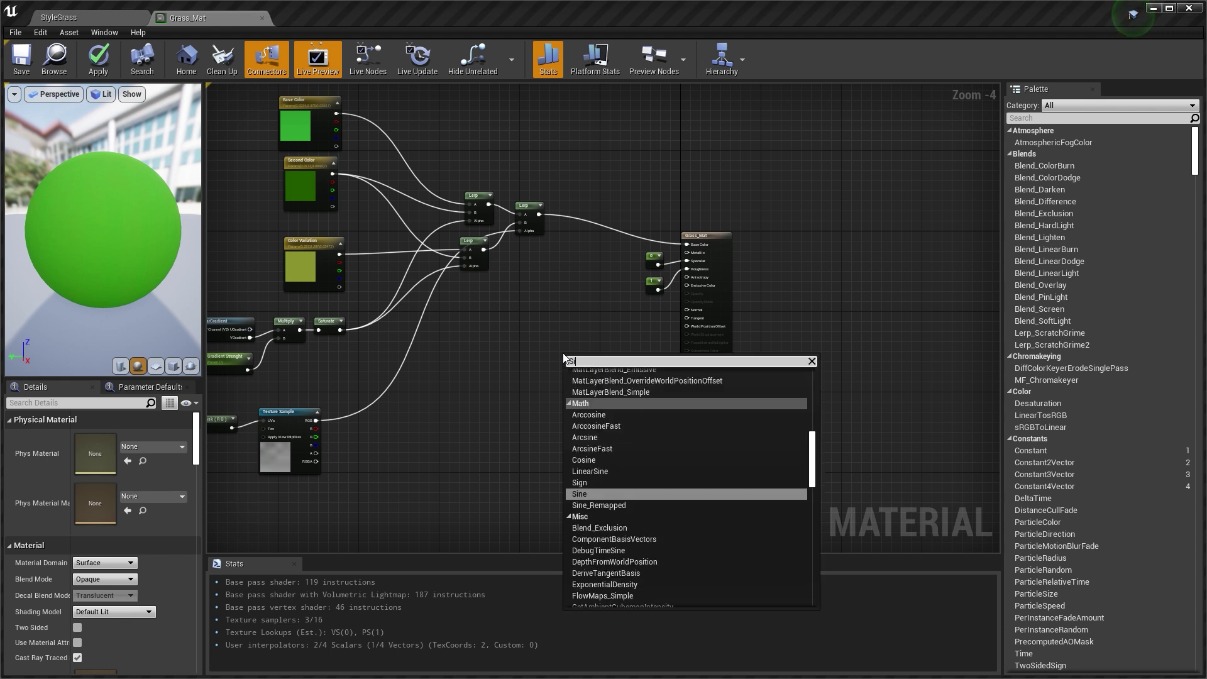
{"action": "type", "text": "m"}
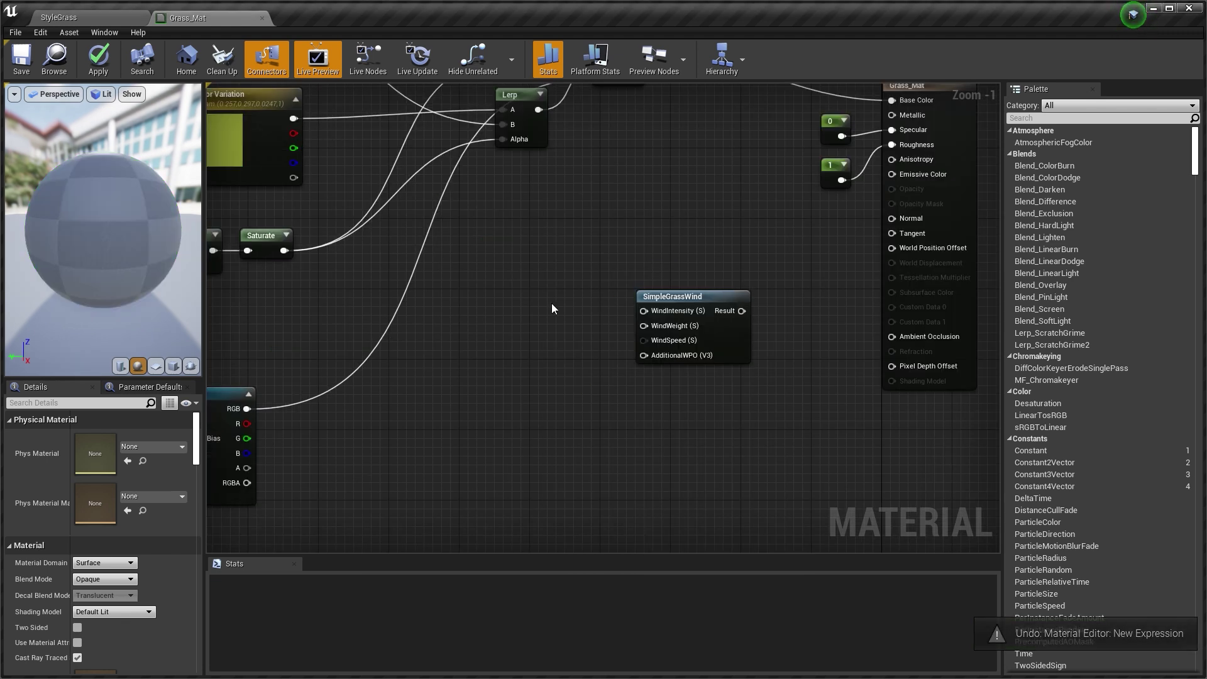
Create scalar parameters Wind Intensity, WindWeight and WindSpeed and feed them into the matching SimpleGrassWind inputs
{"action": "left_click", "coordinate": [554, 289]}
{"action": "left_click", "coordinate": [562, 349]}
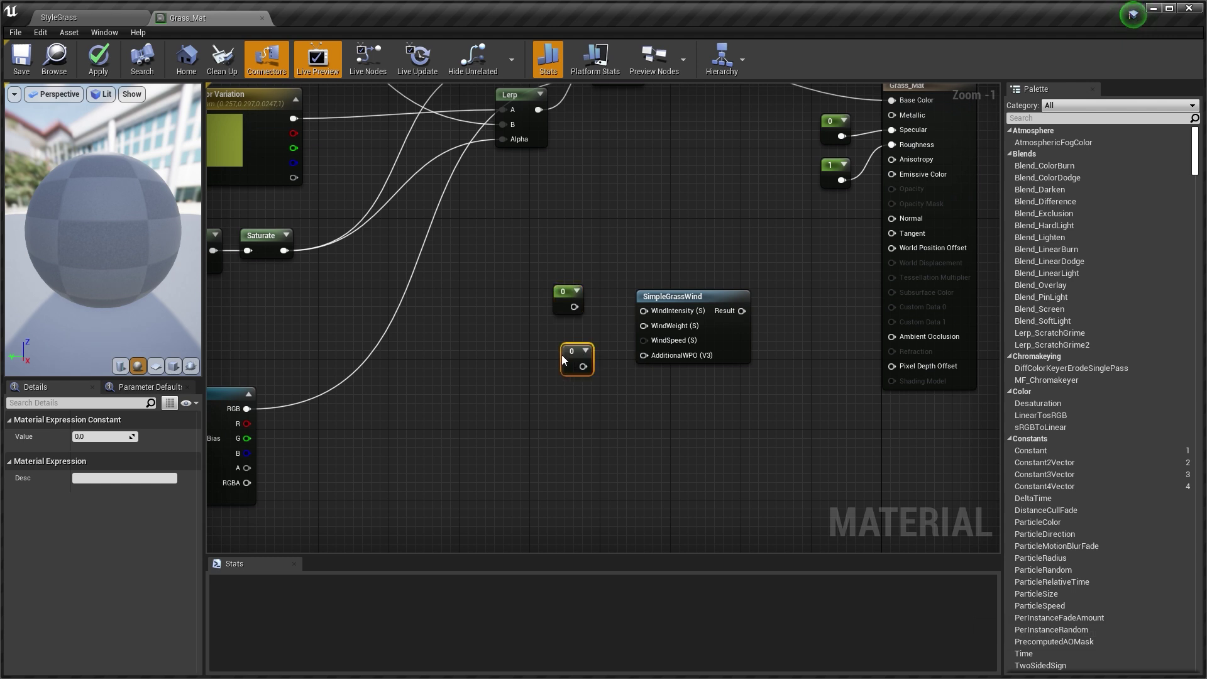
{"action": "left_click", "coordinate": [565, 452]}
{"action": "right_click", "coordinate": [564, 291]}
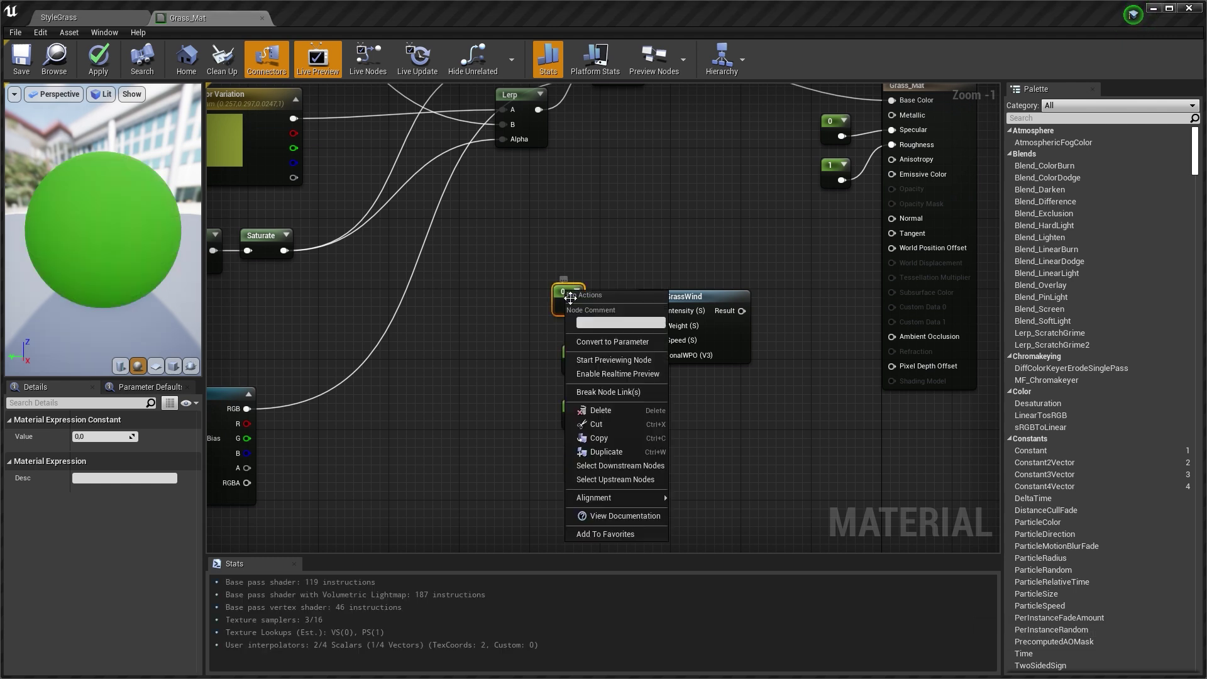
{"action": "left_click", "coordinate": [602, 337]}
{"action": "right_click", "coordinate": [575, 357]}
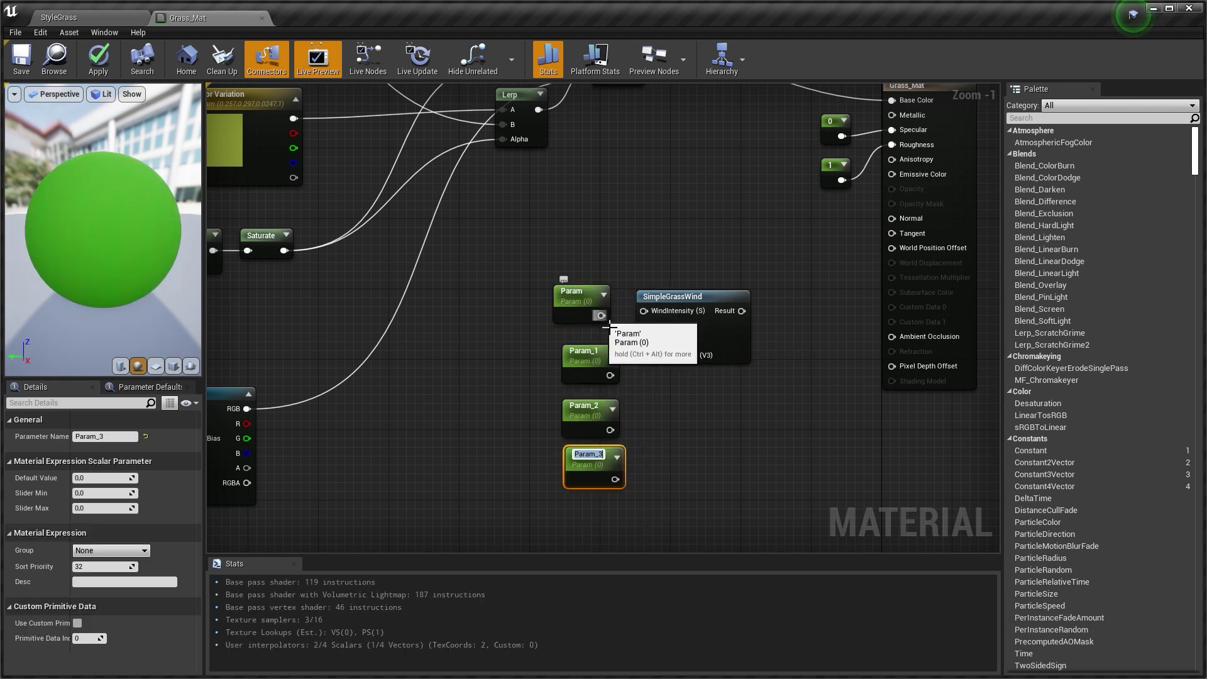
{"action": "left_click_drag", "start_coordinate": [602, 316], "coordinate": [631, 314]}
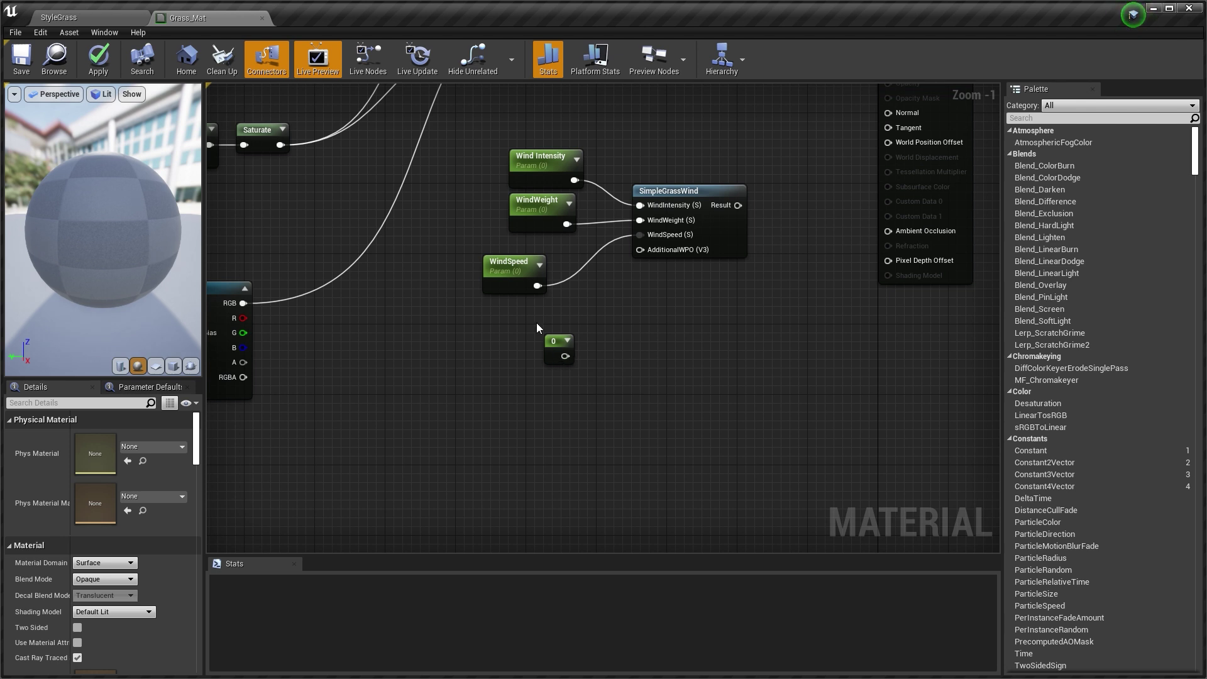
Feed a 0 constant into SimpleGrassWind's AdditionalWPO and link its Result to the material's World Position Offset
{"action": "left_click_drag", "start_coordinate": [577, 363], "coordinate": [641, 251]}
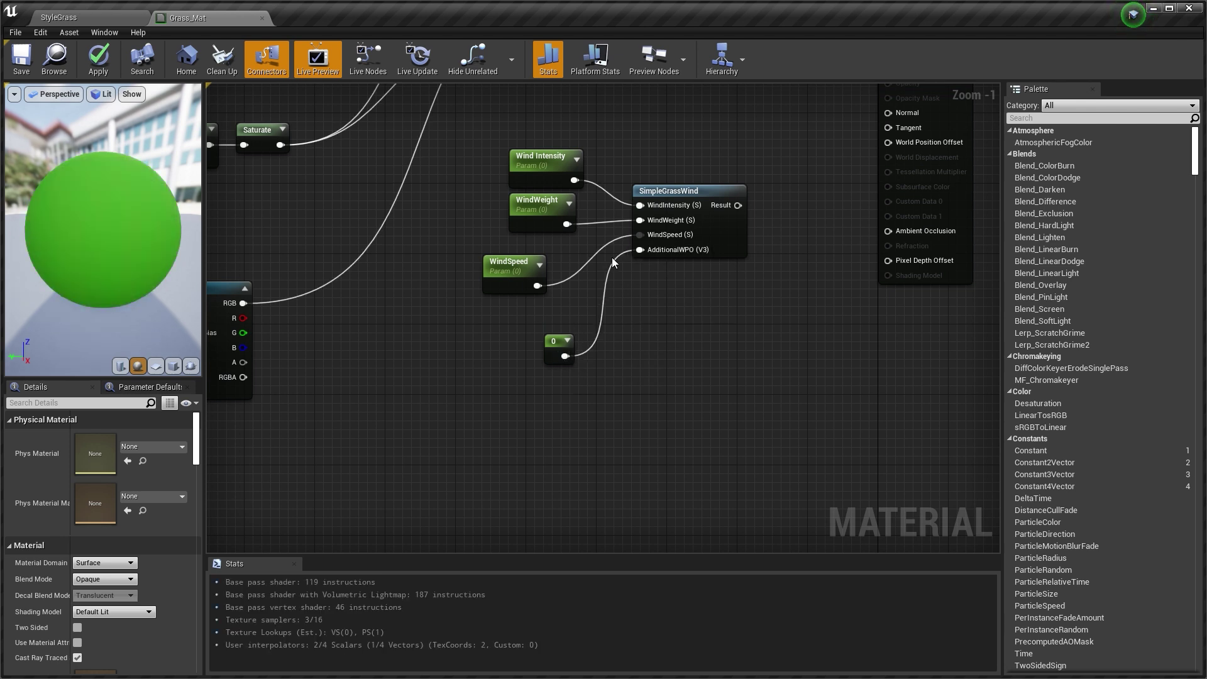
{"action": "right_click_drag", "start_coordinate": [727, 174], "coordinate": [637, 326]}
{"action": "left_click_drag", "start_coordinate": [648, 357], "coordinate": [702, 343]}
{"action": "left_click_drag", "start_coordinate": [788, 295], "coordinate": [803, 295]}
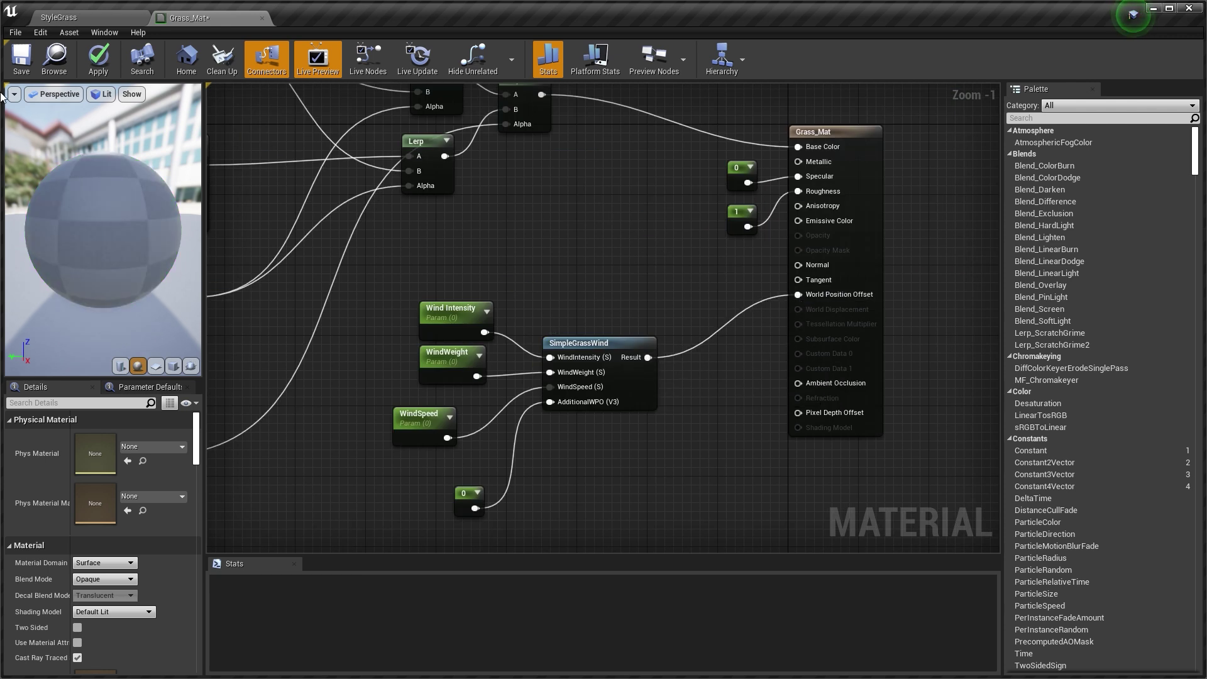
Override Wind Intensity, WindSpeed and WindWeight in Grass_Mat_Inst with a value of 1.0 each
{"action": "left_click", "coordinate": [54, 18]}
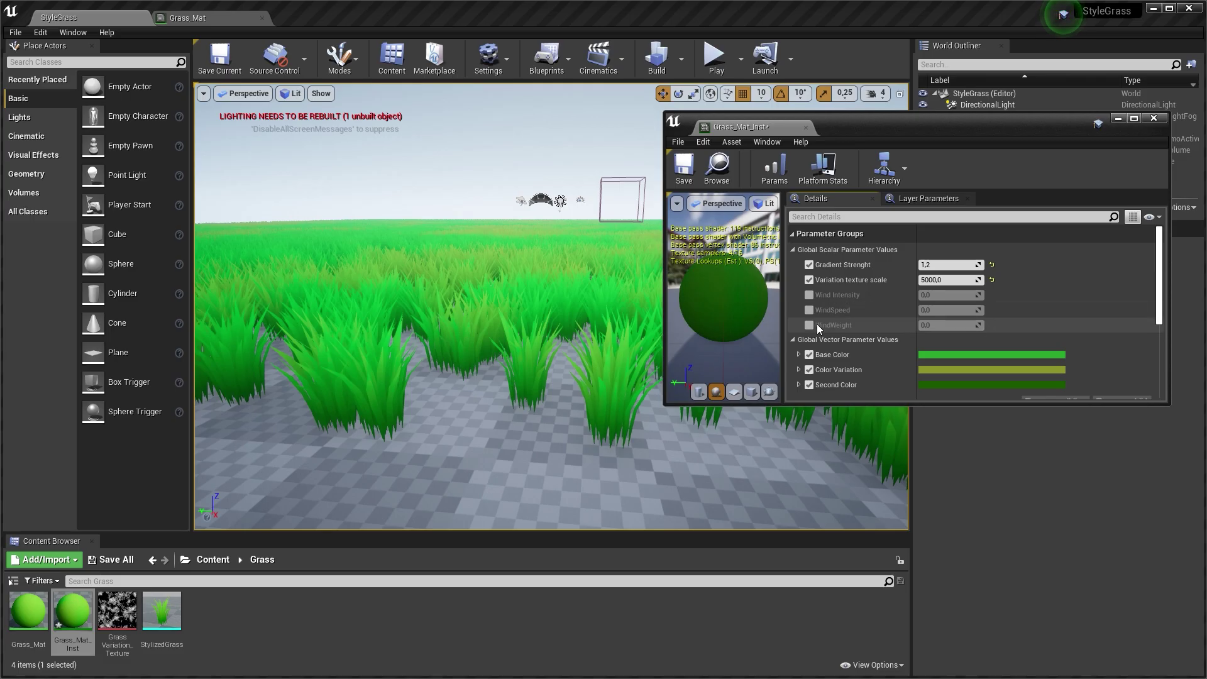
{"action": "left_click", "coordinate": [810, 326]}
{"action": "left_click", "coordinate": [809, 310]}
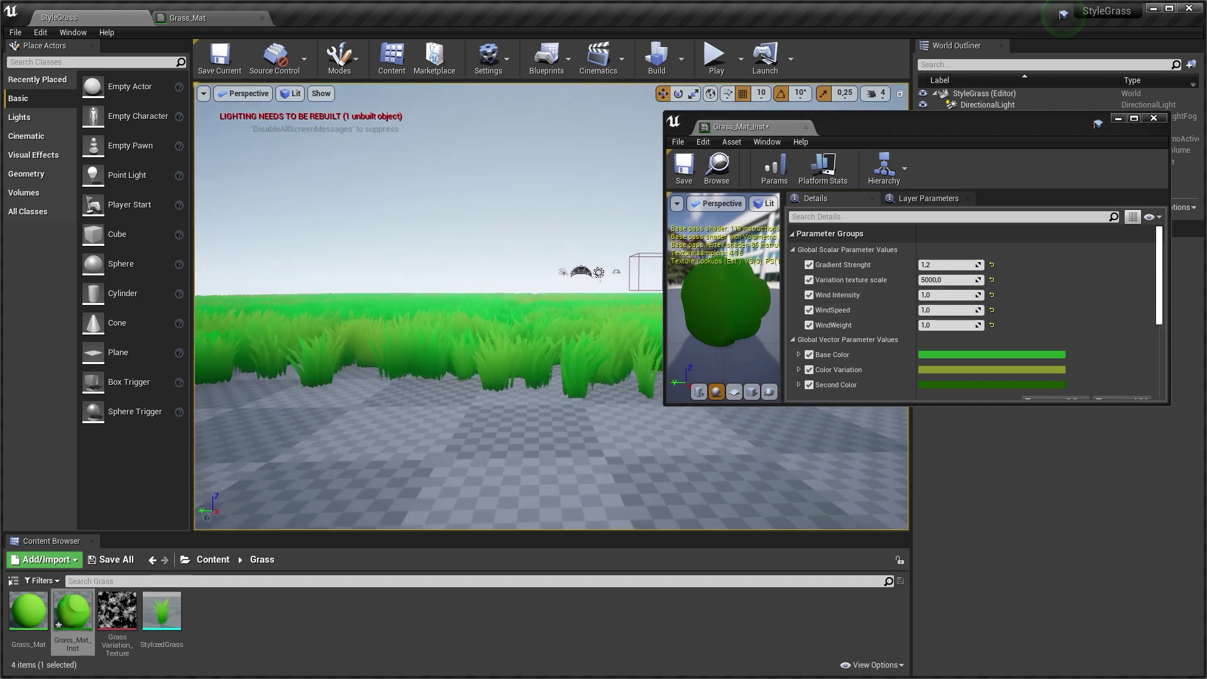
Examine the wind motion across the grass field in the StyleGrass level, including the clump bases up close
{"action": "key", "text": "w"}
{"action": "right_click_drag", "start_coordinate": [531, 293], "coordinate": [503, 311]}
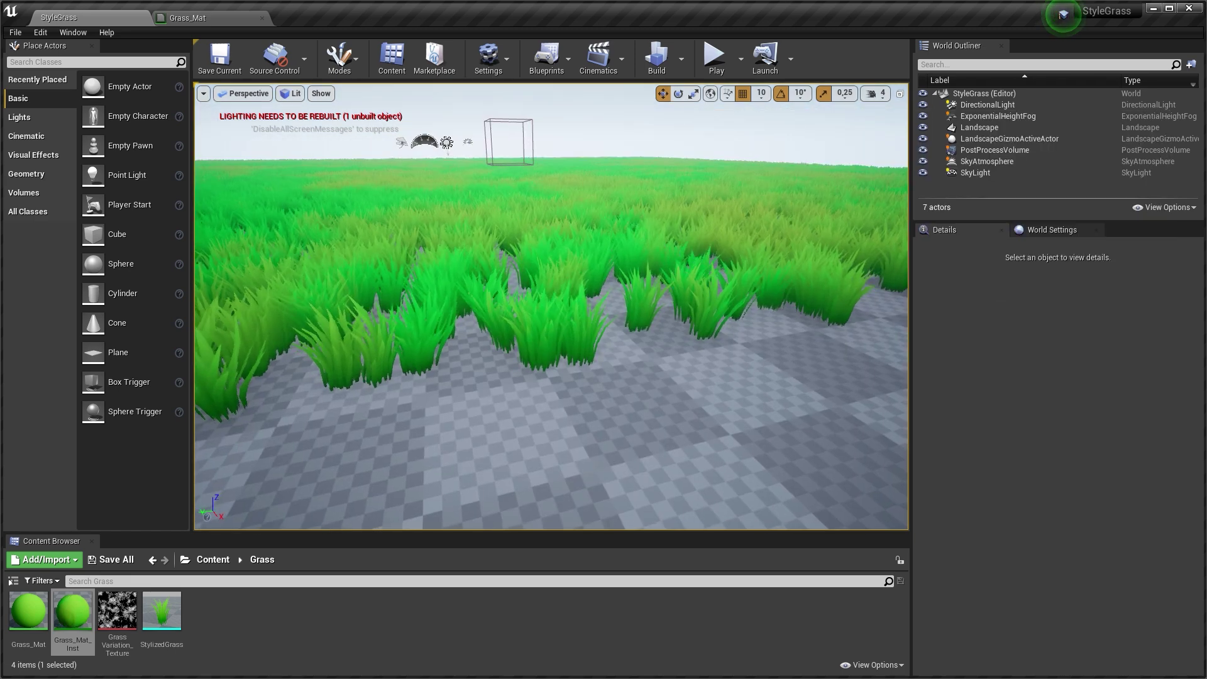
{"action": "key", "text": "w"}
{"action": "right_click_drag", "start_coordinate": [551, 306], "coordinate": [522, 277]}
{"action": "key", "text": "s"}
{"action": "key", "text": "w"}
{"action": "key", "text": "w"}
{"action": "key", "text": "s"}
{"action": "key", "text": "s"}
{"action": "key", "text": "w"}
{"action": "key", "text": "s"}
{"action": "left_click_drag", "start_coordinate": [621, 257], "coordinate": [621, 248]}
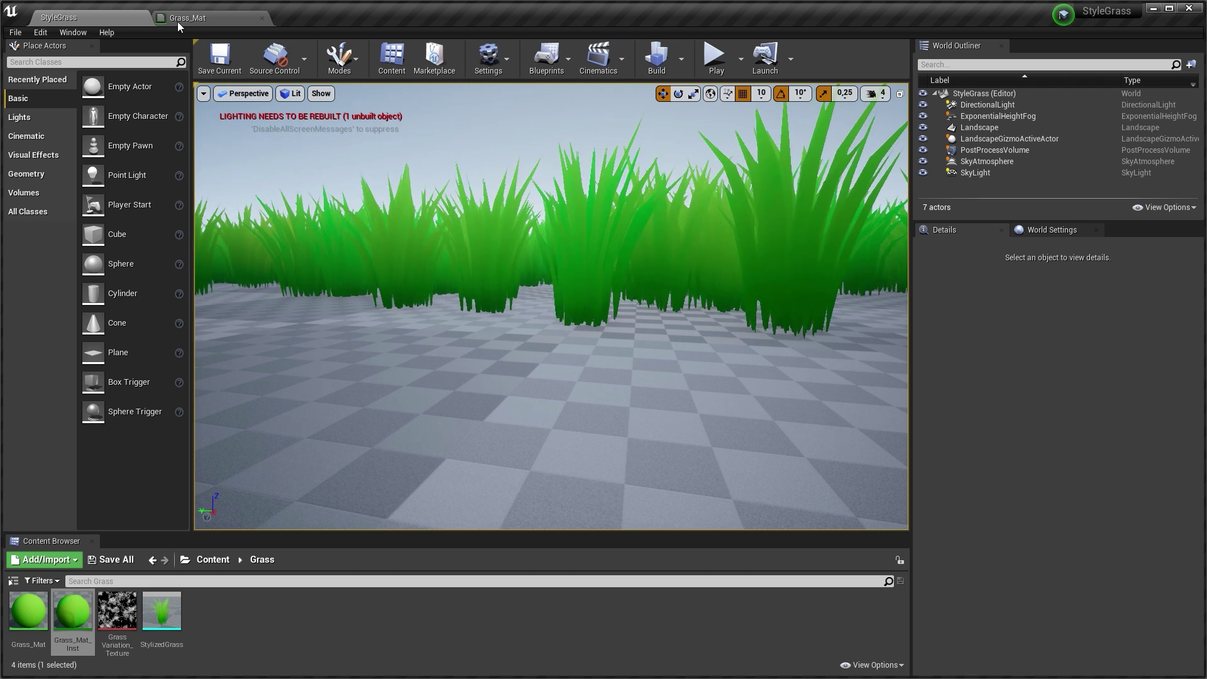
Add a Vertex Color node and a Lerp node next to SimpleGrassWind in the Grass_Mat graph
{"action": "left_click", "coordinate": [180, 19]}
{"action": "right_click_drag", "start_coordinate": [541, 264], "coordinate": [511, 151]}
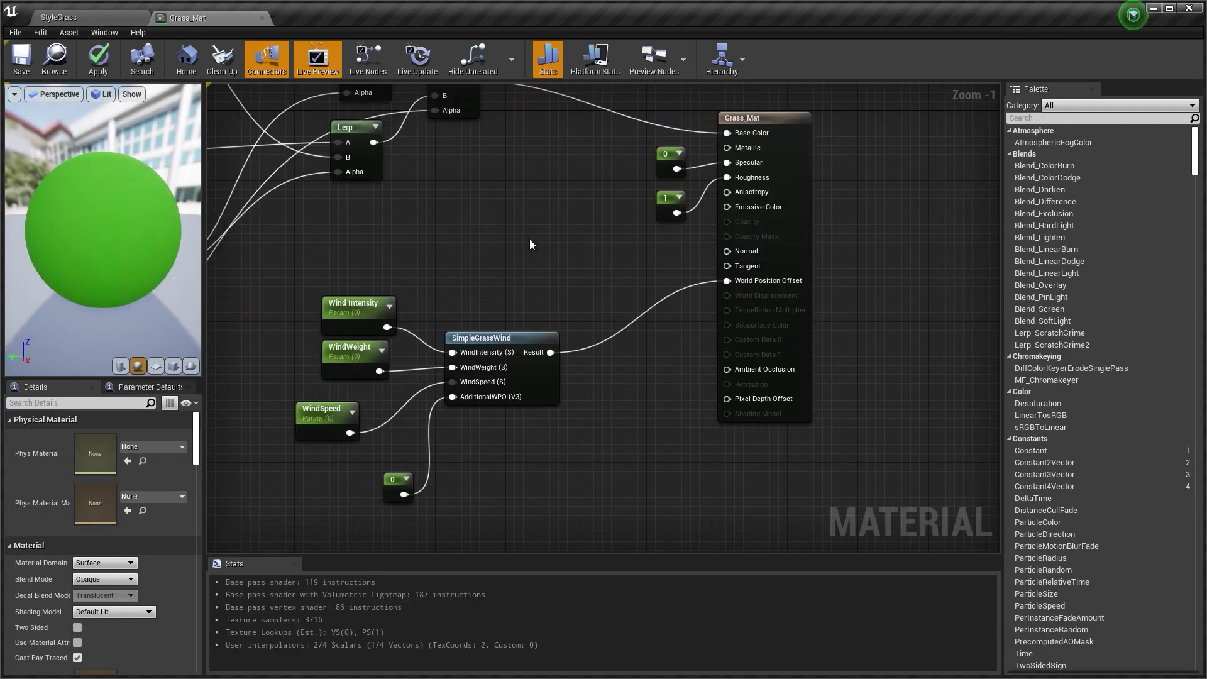
{"action": "right_click", "coordinate": [530, 241]}
{"action": "type", "text": "ver"}
{"action": "key", "text": "Return"}
{"action": "right_click", "coordinate": [634, 349]}
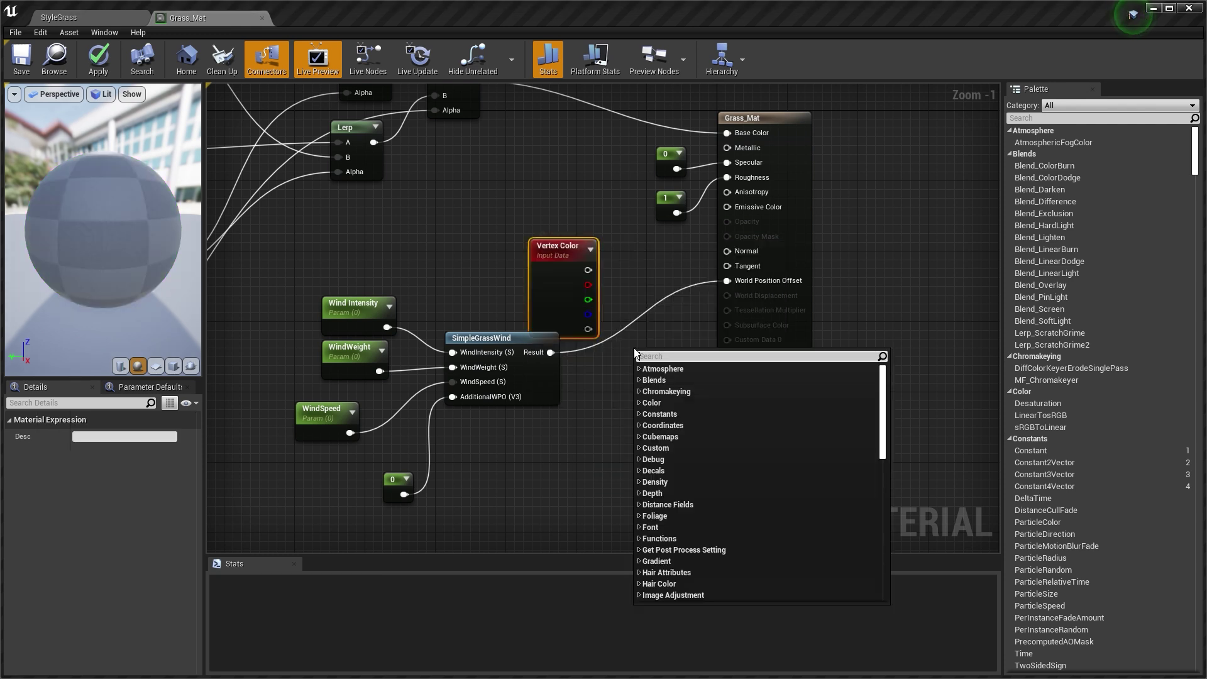
{"action": "type", "text": "lerp"}
{"action": "key", "text": "Return"}
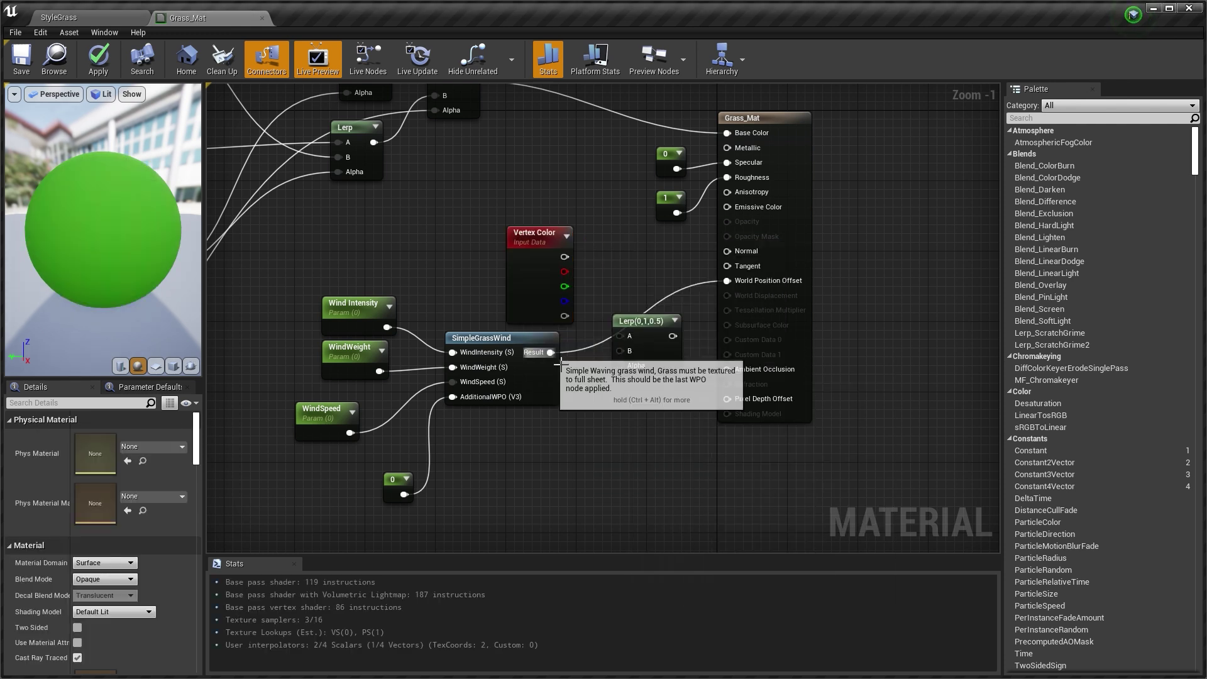
Feed the Lerp with SimpleGrassWind as A, a 0 constant as B and Vertex Color as Alpha, and output it to World Position Offset
{"action": "left_click_drag", "start_coordinate": [494, 340], "coordinate": [621, 336]}
{"action": "key", "text": "1"}
{"action": "left_click", "coordinate": [604, 265]}
{"action": "left_click_drag", "start_coordinate": [621, 283], "coordinate": [621, 351]}
{"action": "left_click_drag", "start_coordinate": [637, 324], "coordinate": [654, 315]}
{"action": "left_click_drag", "start_coordinate": [562, 258], "coordinate": [728, 281]}
{"action": "left_click", "coordinate": [32, 60]}
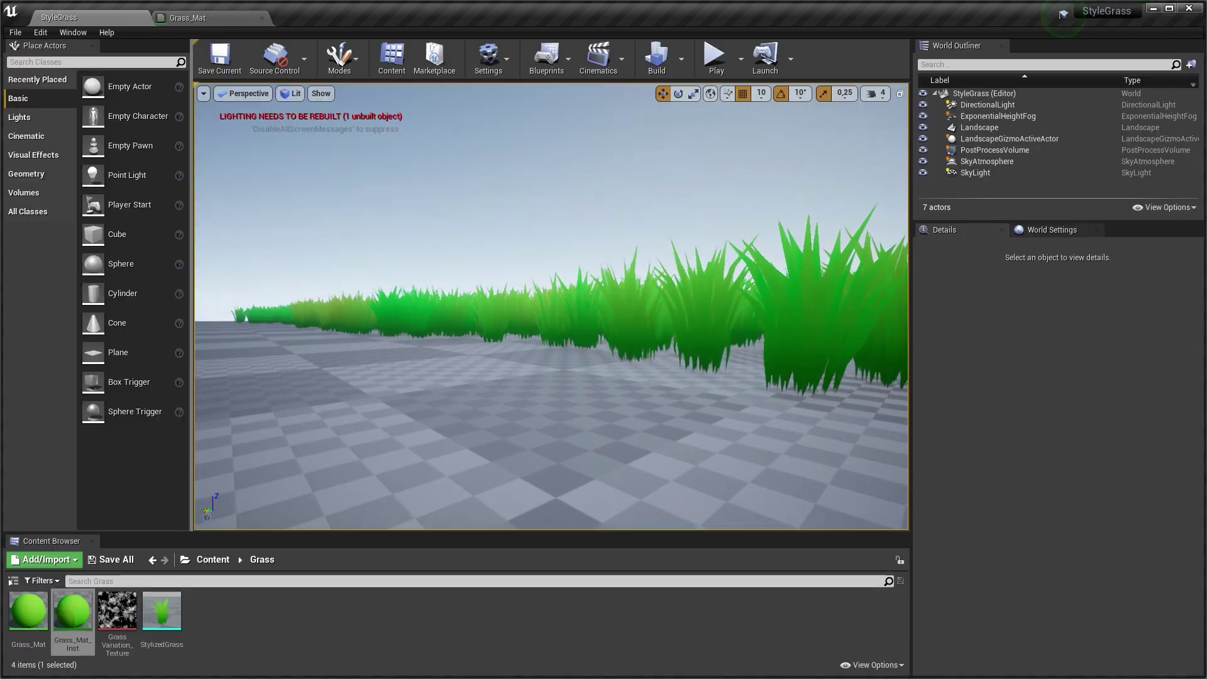
{"action": "key", "text": "w"}
{"action": "right_click_drag", "start_coordinate": [552, 306], "coordinate": [629, 334]}
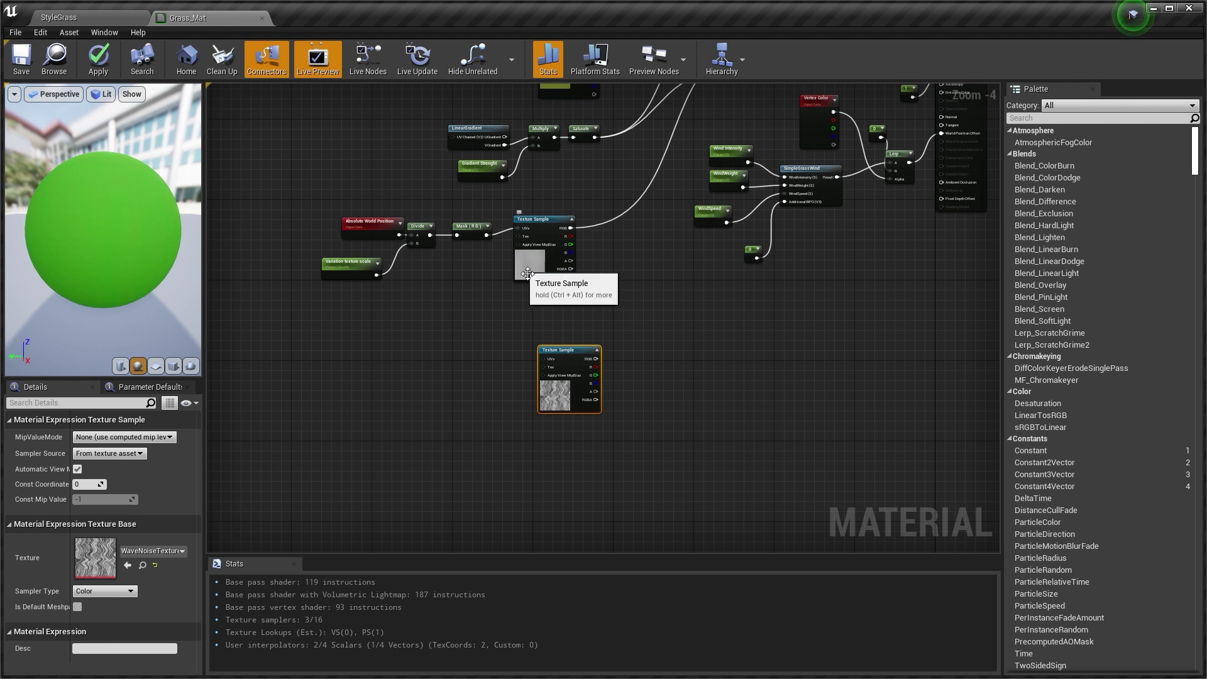
Duplicate the world-position scaling nodes for the WaveNoiseTexture sample and rename the copied scale parameter WindLine scale
{"action": "left_click_drag", "start_coordinate": [318, 264], "coordinate": [320, 267]}
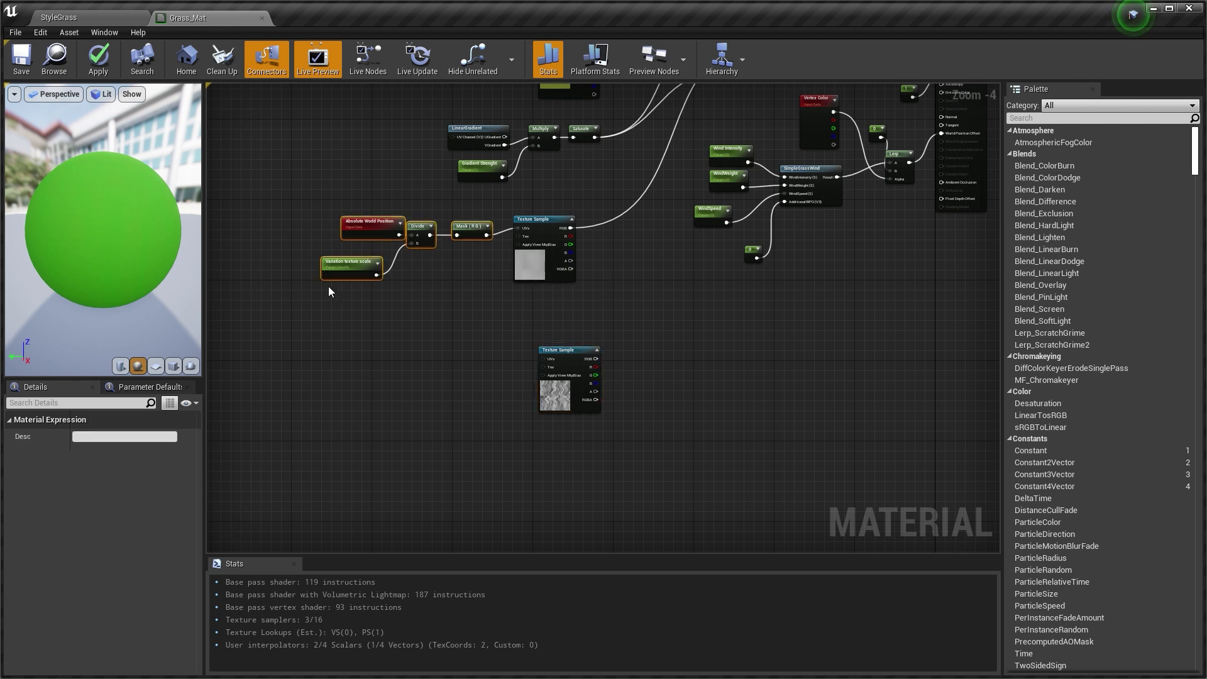
{"action": "key", "text": "ctrl+w"}
{"action": "right_click", "coordinate": [355, 399]}
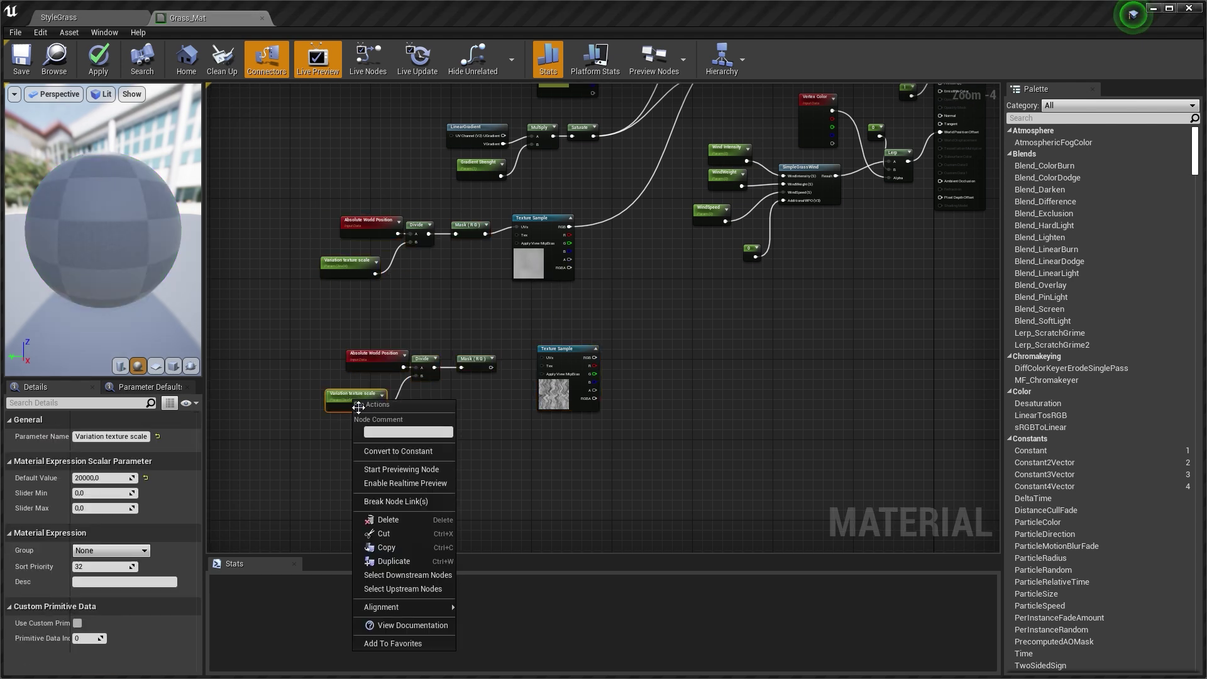
{"action": "left_click", "coordinate": [146, 438]}
{"action": "type", "text": "WindLine scale"}
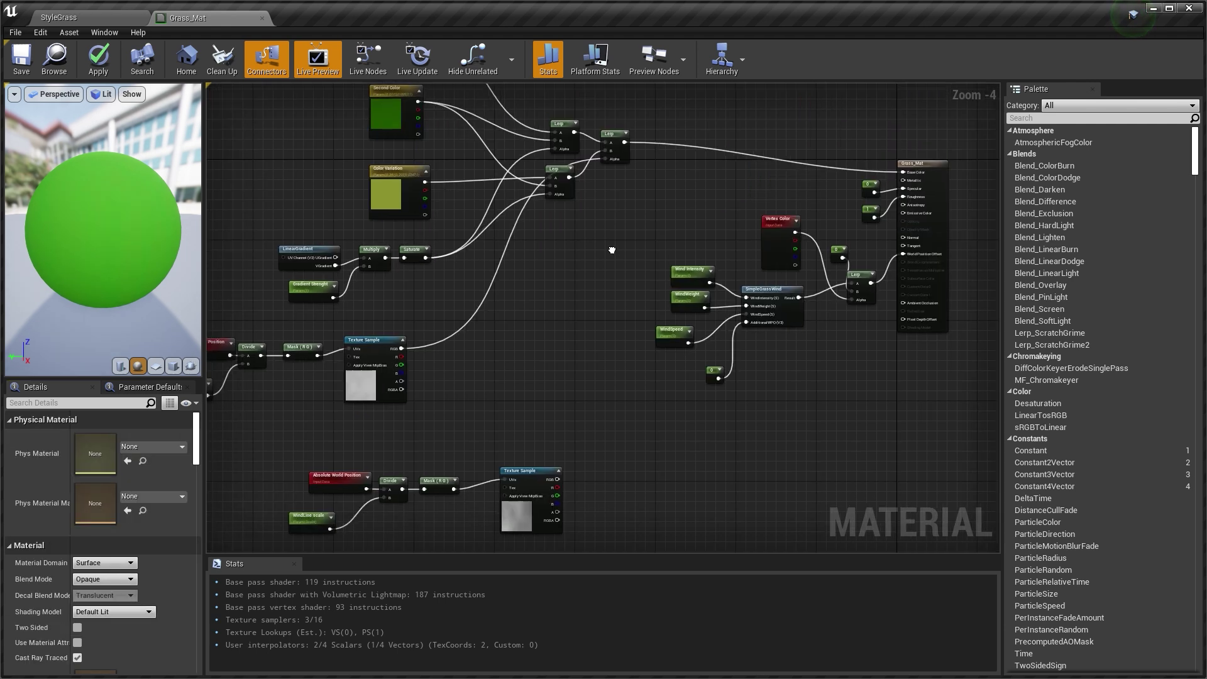
Create a yellow color constant of about 0.756, 0.766, 0.0319 and convert it to a parameter named Windline Color
{"action": "right_click_drag", "start_coordinate": [615, 251], "coordinate": [643, 248]}
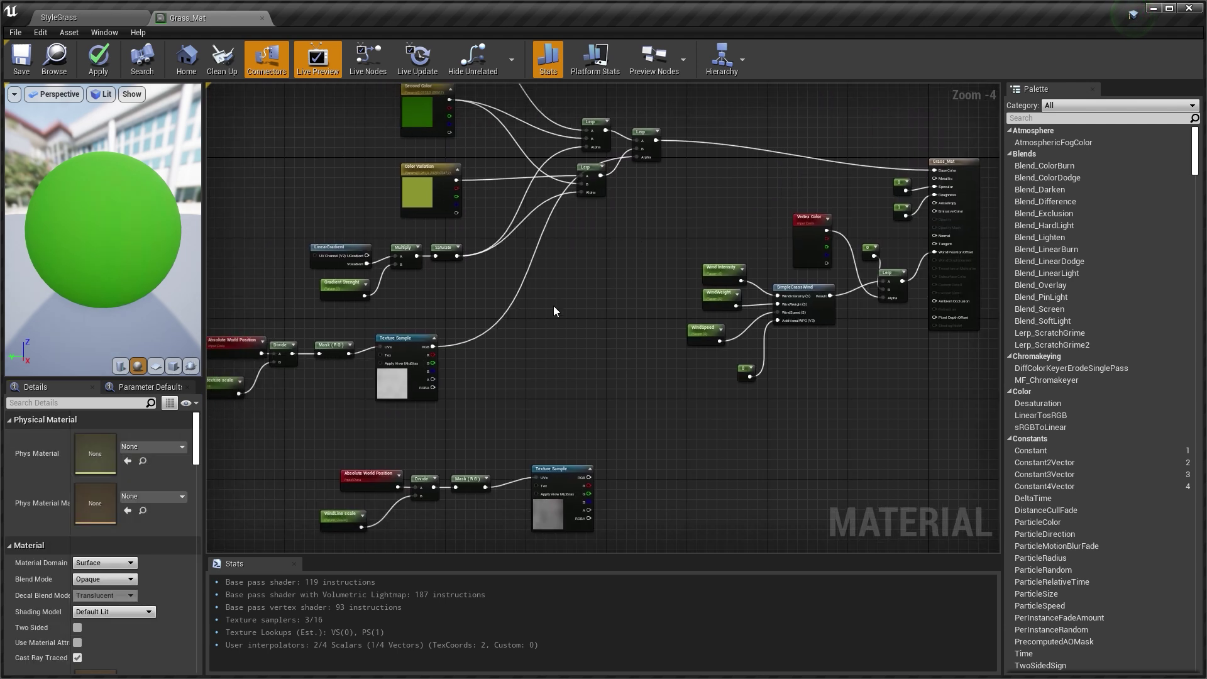
{"action": "left_click", "coordinate": [552, 281]}
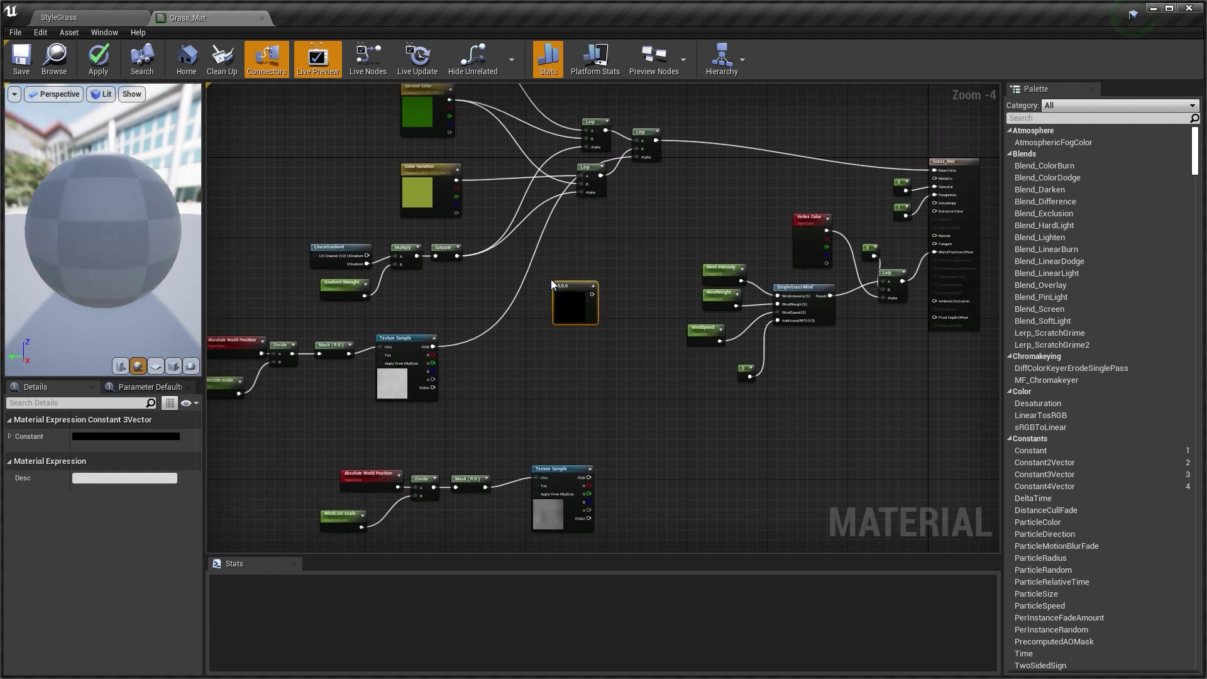
{"action": "double_click", "coordinate": [559, 298]}
{"action": "left_click", "coordinate": [747, 599]}
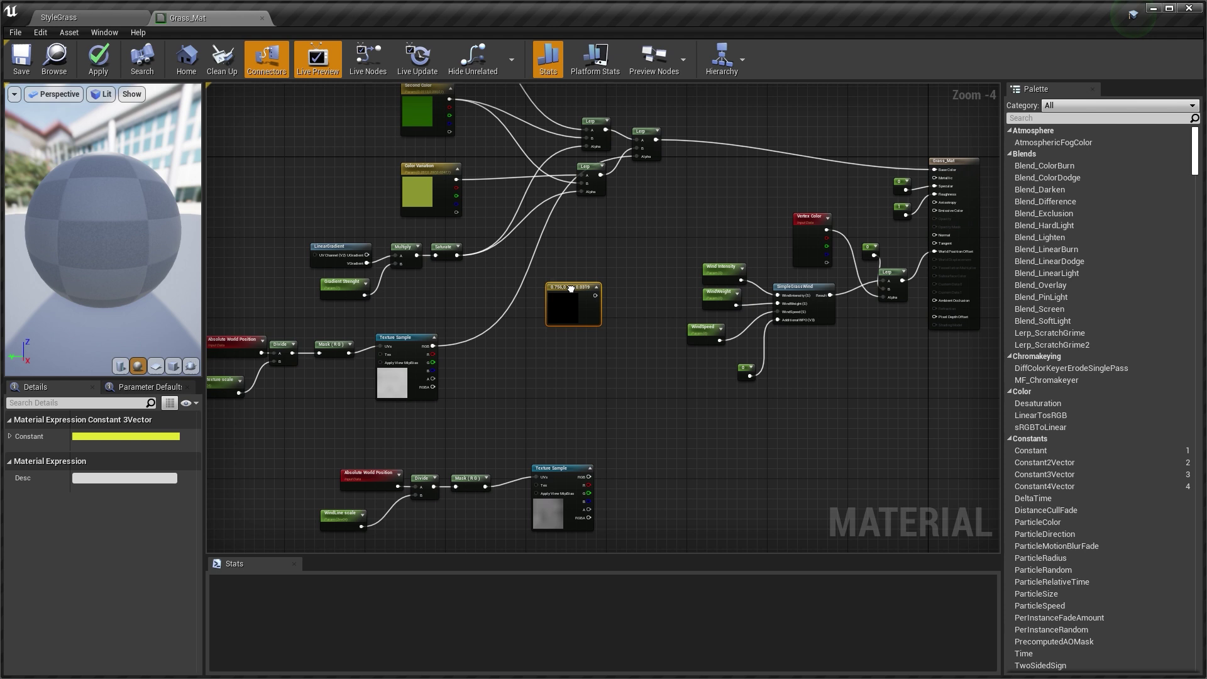
{"action": "right_click", "coordinate": [572, 290]}
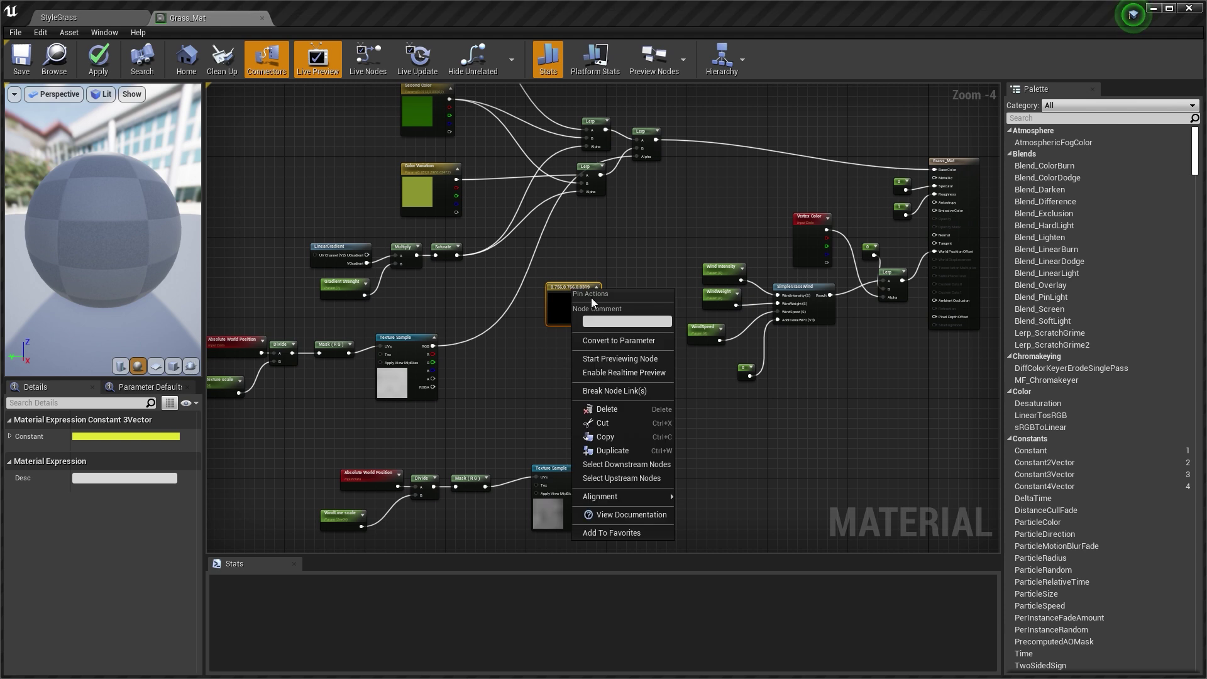
{"action": "left_click", "coordinate": [617, 340]}
{"action": "type", "text": "Windline Color"}
{"action": "key", "text": "Return"}
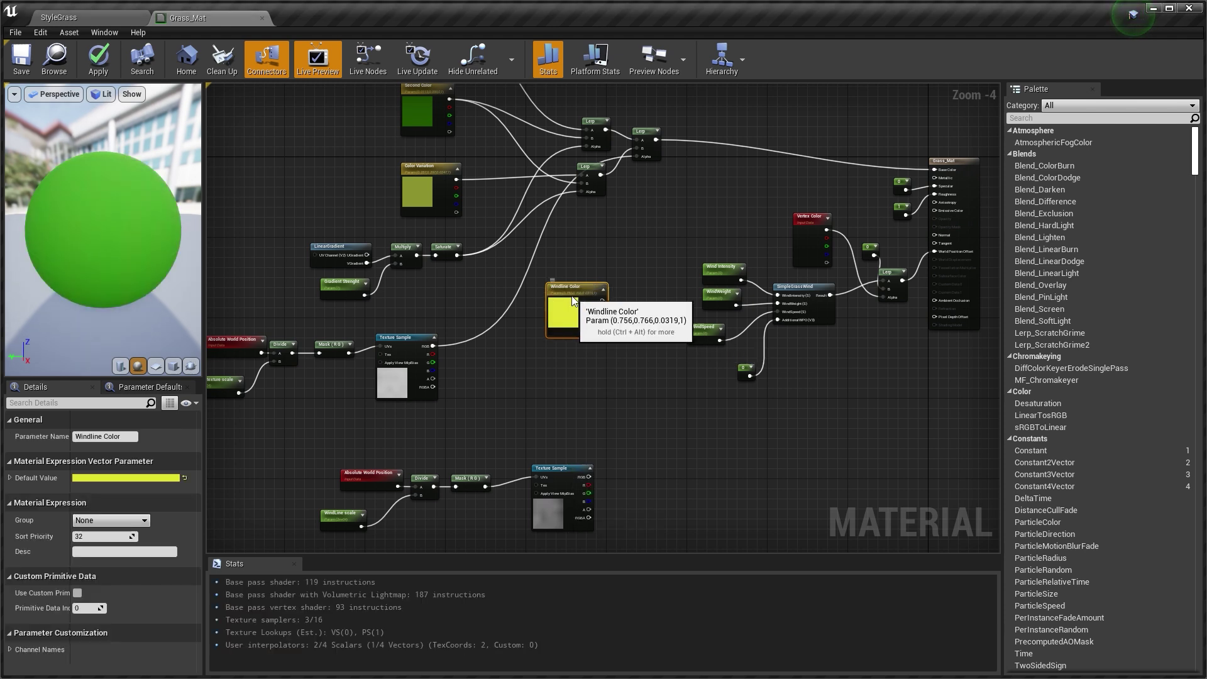
Add a Lerp with Windline Color as A, Second Color as B and the saturated gradient as Alpha
{"action": "right_click_drag", "start_coordinate": [607, 276], "coordinate": [603, 310]}
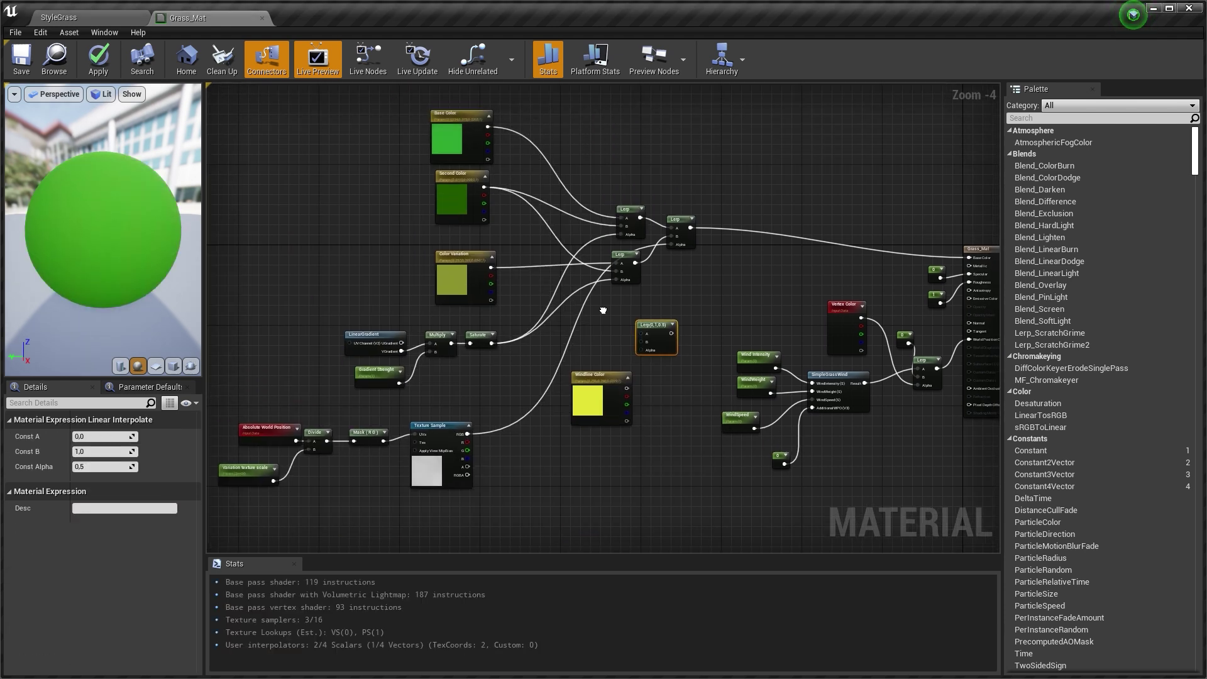
{"action": "left_click", "coordinate": [599, 409]}
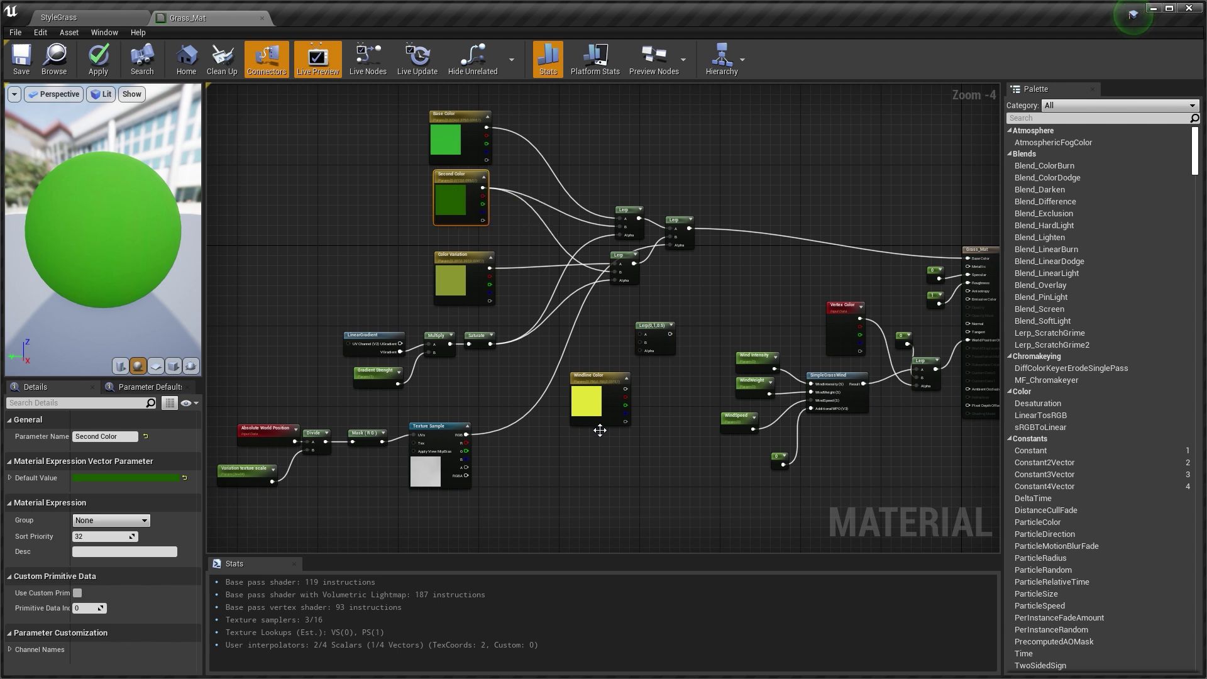
{"action": "left_click_drag", "start_coordinate": [626, 388], "coordinate": [640, 334]}
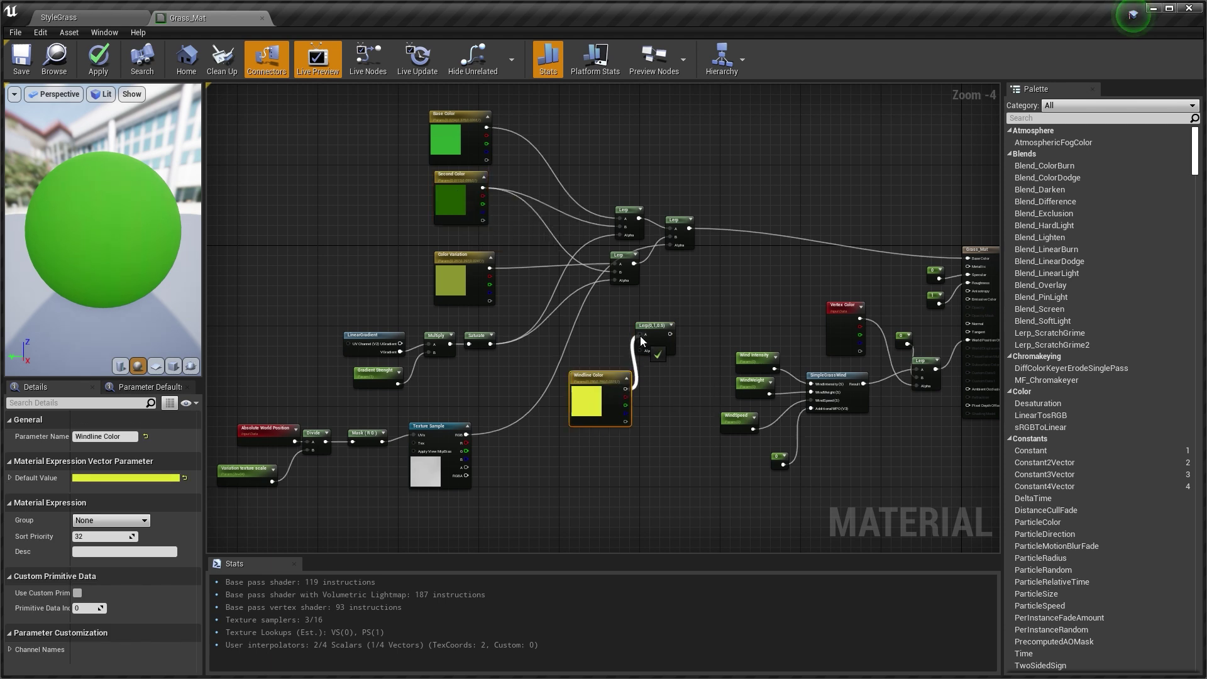
{"action": "left_click_drag", "start_coordinate": [482, 189], "coordinate": [640, 343]}
{"action": "left_click_drag", "start_coordinate": [490, 344], "coordinate": [640, 350]}
Insert a final Lerp before Base Color, blending the existing color with the Windline Lerp using the wave noise texture as Alpha
{"action": "right_click", "coordinate": [721, 310]}
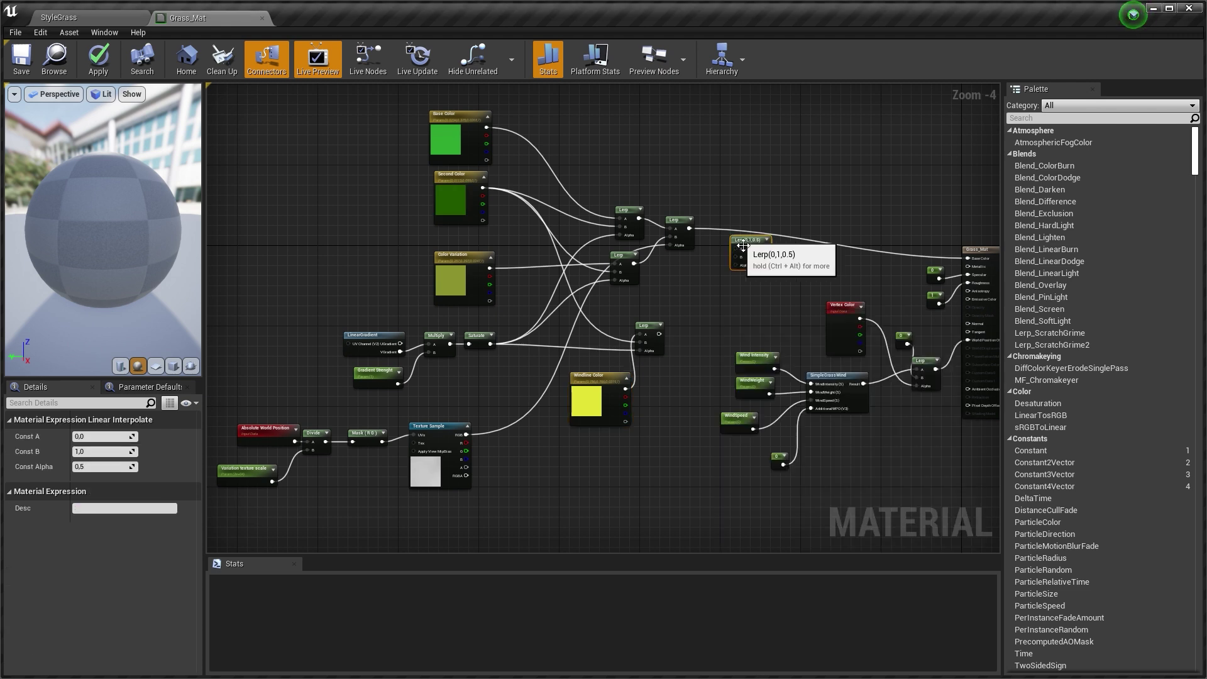
{"action": "left_click_drag", "start_coordinate": [690, 228], "coordinate": [739, 249]}
{"action": "left_click_drag", "start_coordinate": [658, 334], "coordinate": [740, 258]}
{"action": "right_click_drag", "start_coordinate": [703, 351], "coordinate": [695, 186]}
{"action": "right_click_drag", "start_coordinate": [598, 395], "coordinate": [570, 483]}
{"action": "left_click_drag", "start_coordinate": [588, 488], "coordinate": [696, 184]}
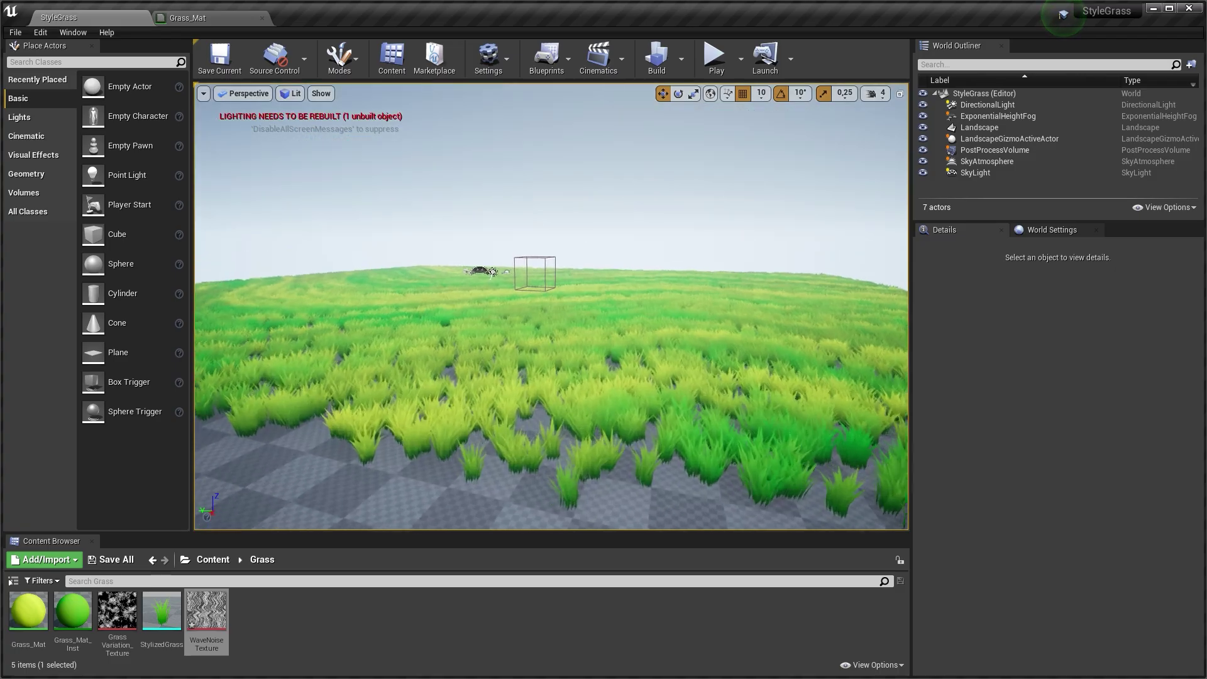
{"action": "right_click_drag", "start_coordinate": [552, 307], "coordinate": [427, 308]}
{"action": "right_click_drag", "start_coordinate": [638, 252], "coordinate": [720, 265]}
In Grass_Mat, insert a Panner between the WindLine scale branch's RG mask and the wave noise texture's UVs
{"action": "left_click", "coordinate": [195, 20]}
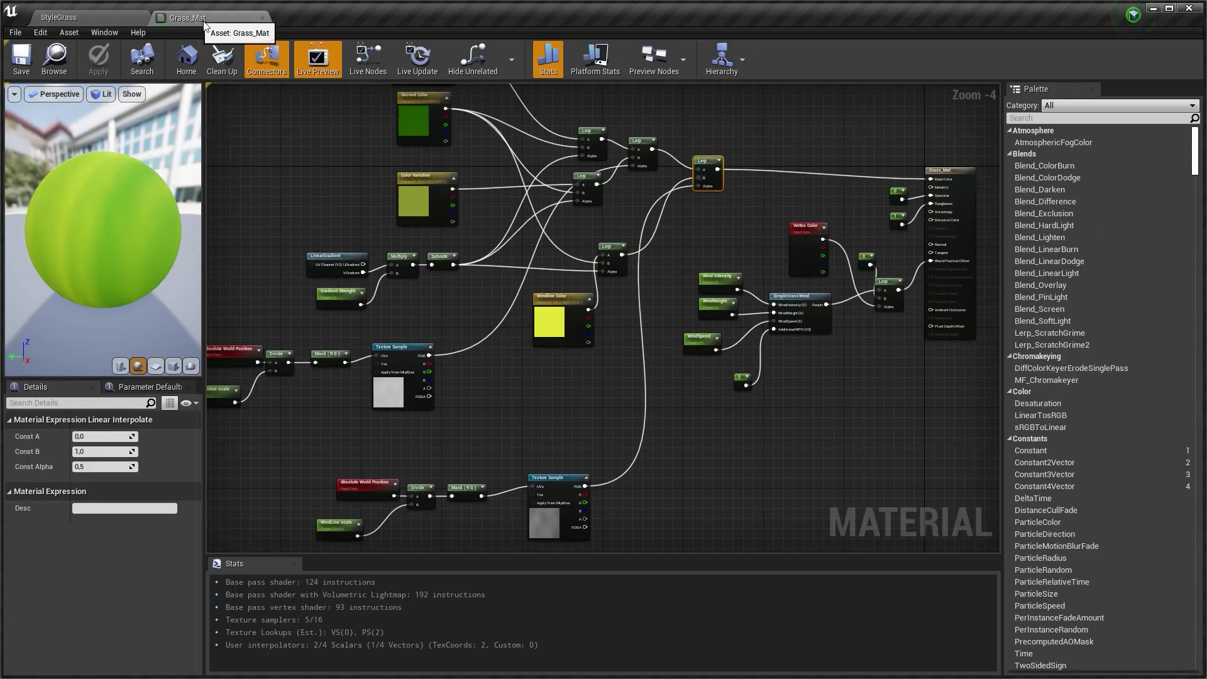
{"action": "right_click_drag", "start_coordinate": [530, 360], "coordinate": [569, 195]}
{"action": "left_click_drag", "start_coordinate": [387, 352], "coordinate": [388, 349]}
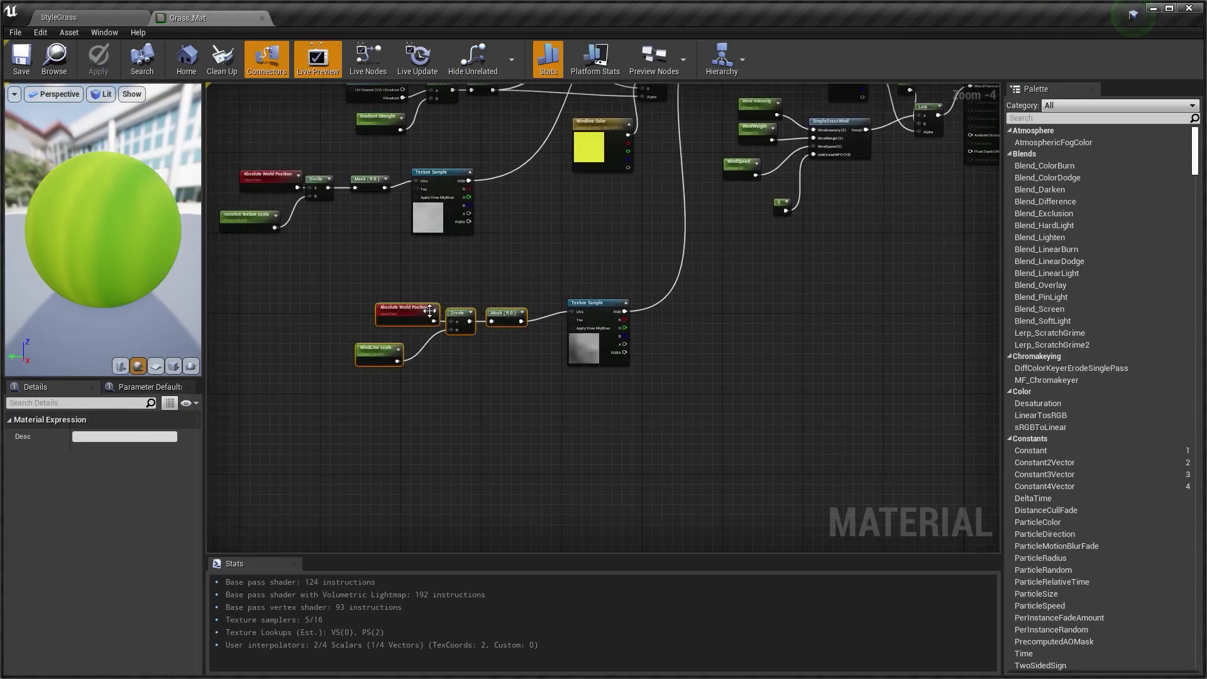
{"action": "left_click_drag", "start_coordinate": [415, 307], "coordinate": [331, 307]}
{"action": "right_click_drag", "start_coordinate": [487, 350], "coordinate": [490, 316]}
{"action": "type", "text": "pan"}
{"action": "left_click", "coordinate": [510, 343]}
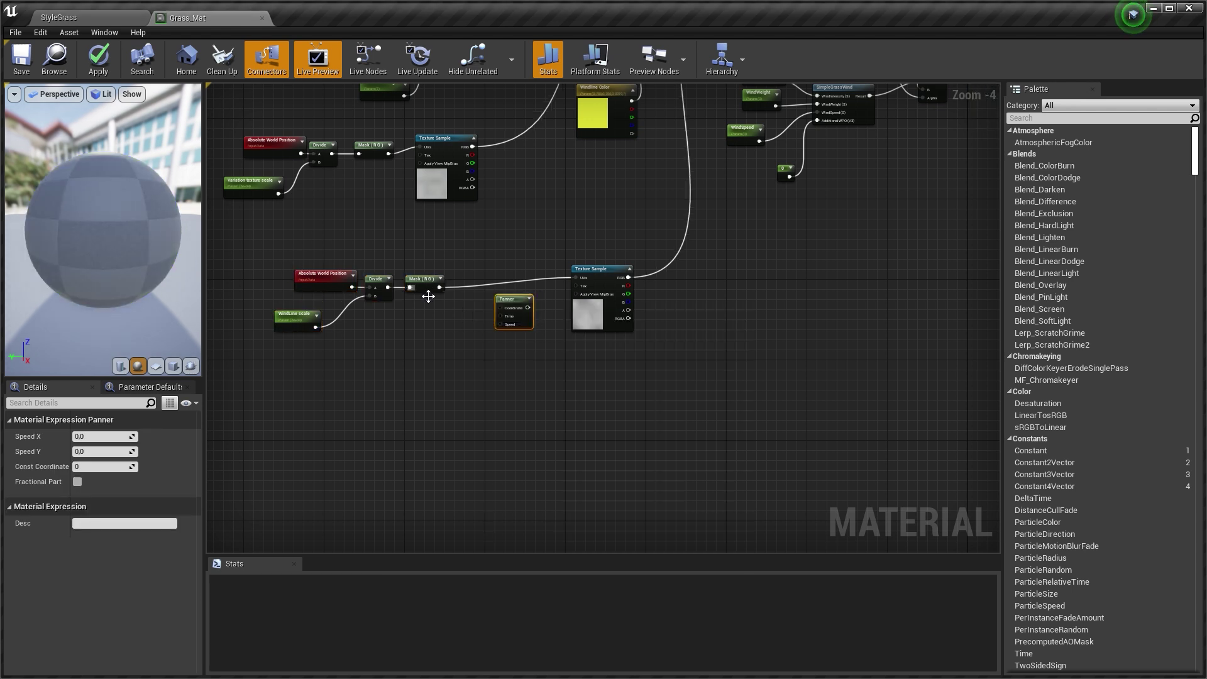
{"action": "left_click_drag", "start_coordinate": [443, 289], "coordinate": [578, 278]}
Add two scalar constants below the WindLine scale nodes and convert the upper one to a parameter named SpeedU
{"action": "left_click", "coordinate": [406, 394]}
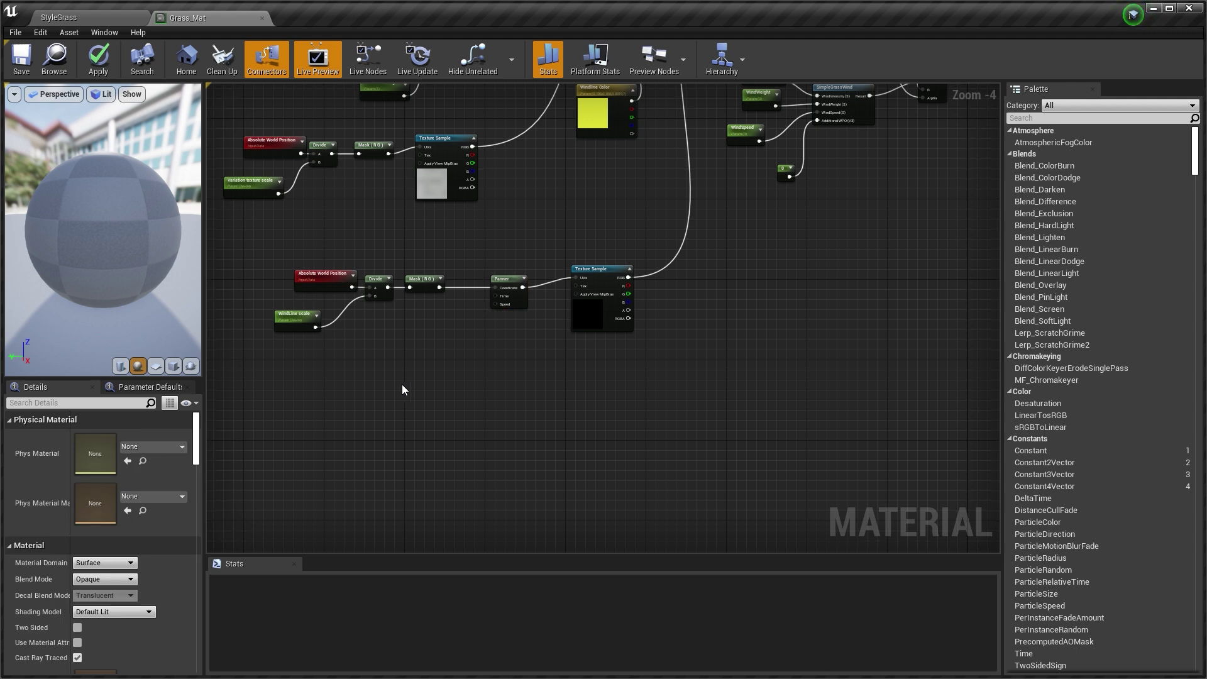
{"action": "left_click", "coordinate": [391, 368]}
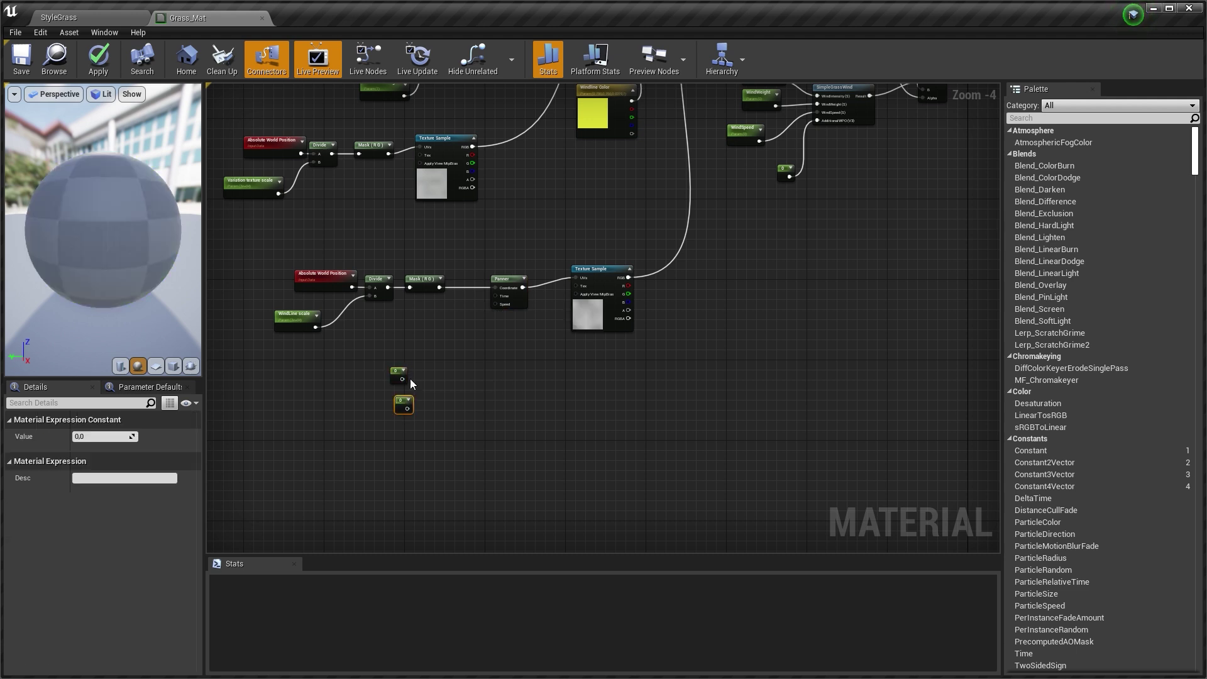
{"action": "right_click_drag", "start_coordinate": [420, 366], "coordinate": [493, 352]}
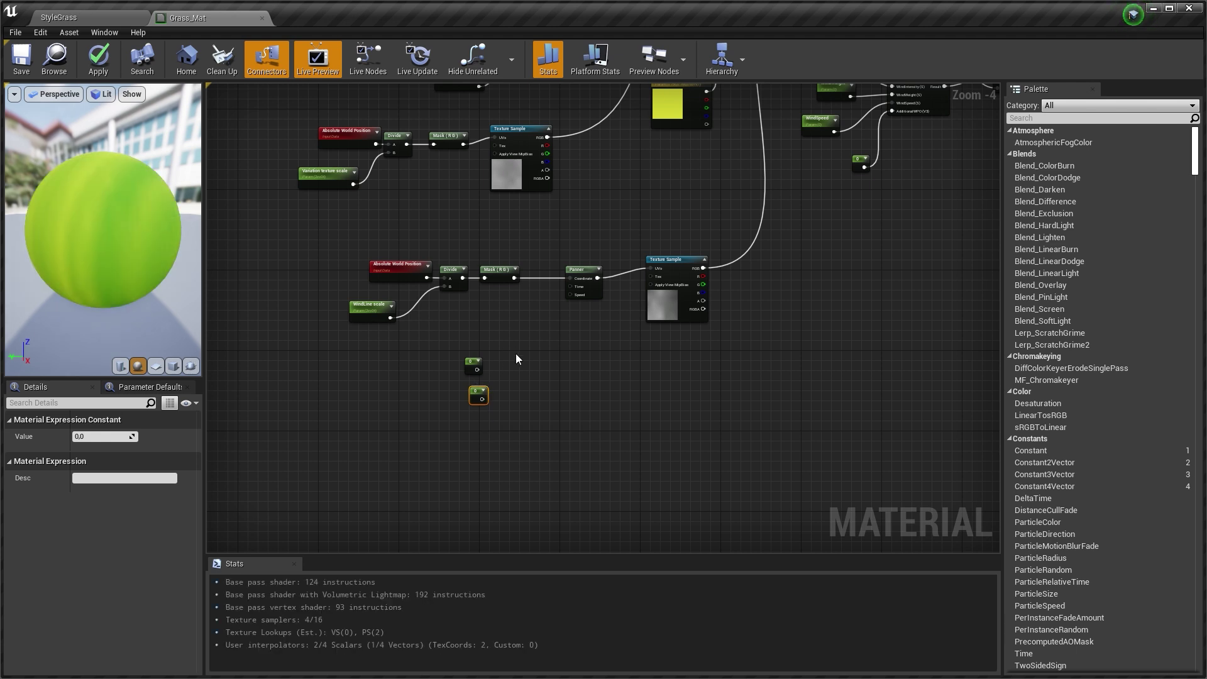
{"action": "left_click", "coordinate": [477, 366]}
{"action": "right_click", "coordinate": [477, 364]}
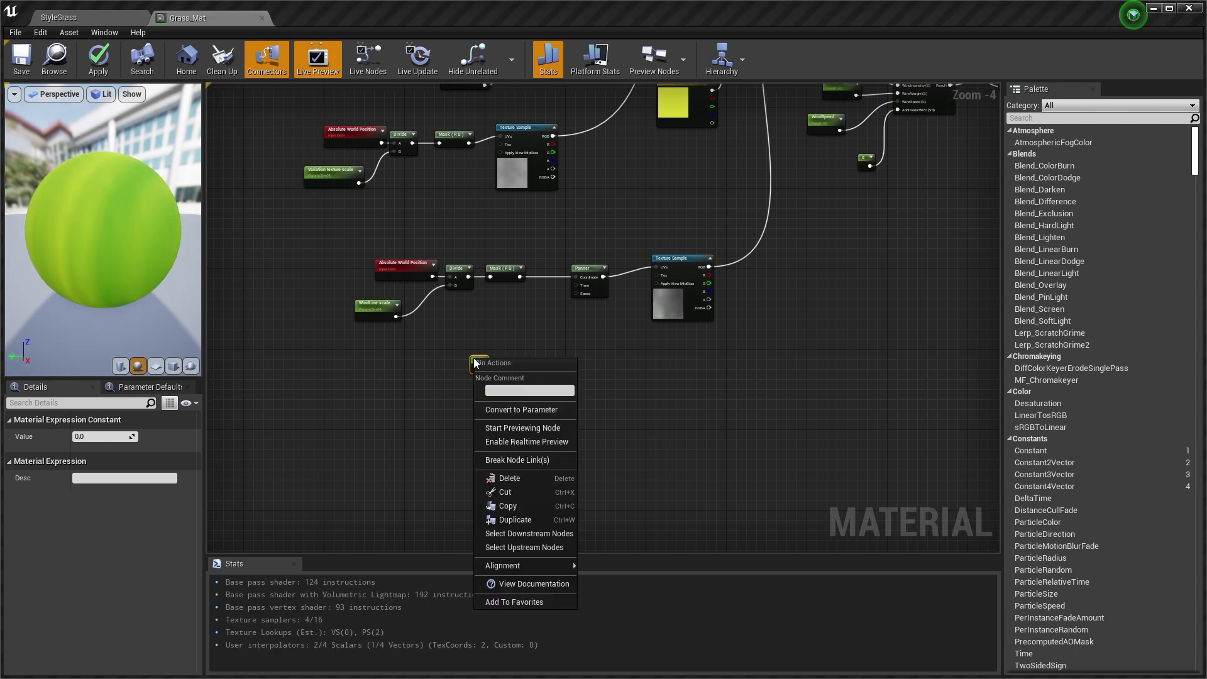
{"action": "left_click", "coordinate": [501, 410]}
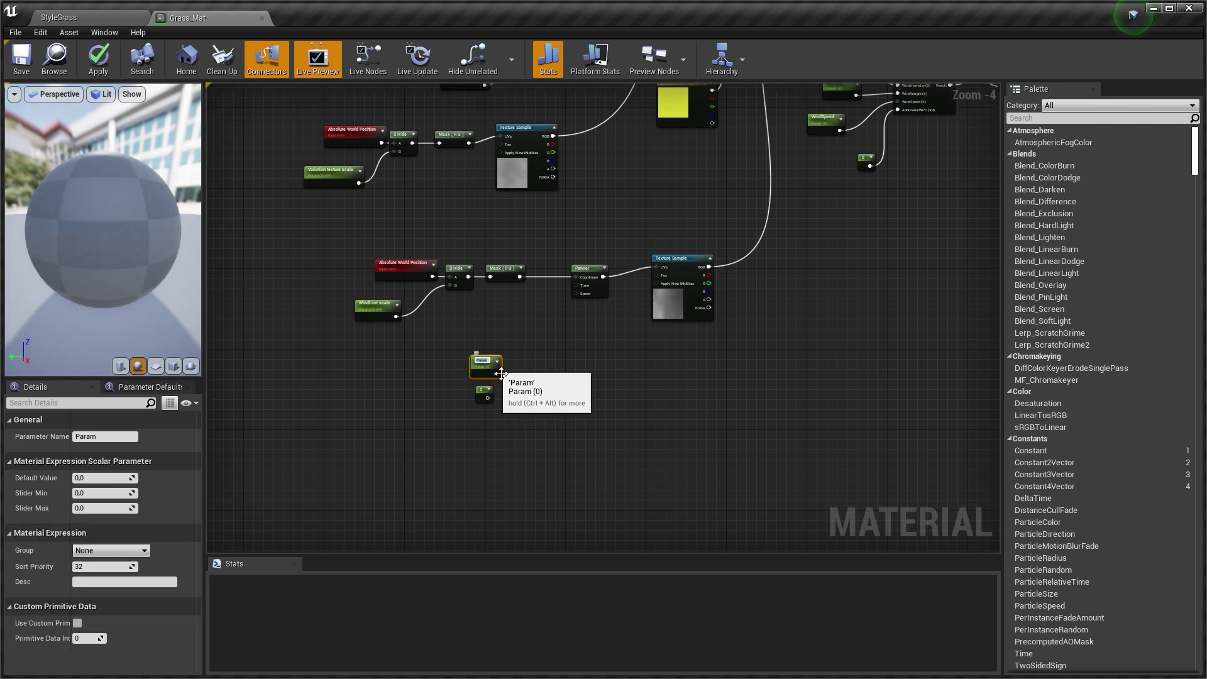
{"action": "type", "text": "SpeedU"}
{"action": "key", "text": "Return"}
Convert the second constant to a parameter named SpeedV and add an AppendVector node beside the two speed parameters
{"action": "scroll", "coordinate": [501, 374], "scroll_direction": "up", "scroll_amount": 3}
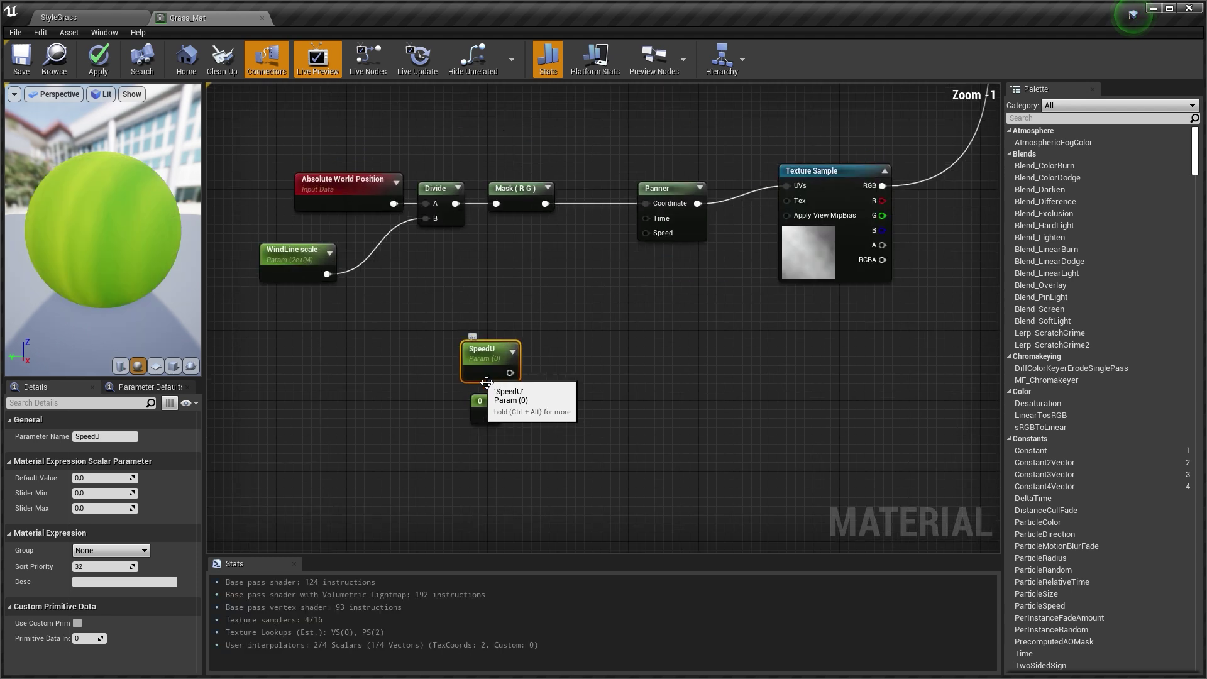
{"action": "right_click", "coordinate": [483, 403]}
{"action": "left_click", "coordinate": [507, 451]}
{"action": "type", "text": "SpeedV"}
{"action": "key", "text": "Return"}
{"action": "right_click", "coordinate": [585, 375]}
{"action": "type", "text": "append"}
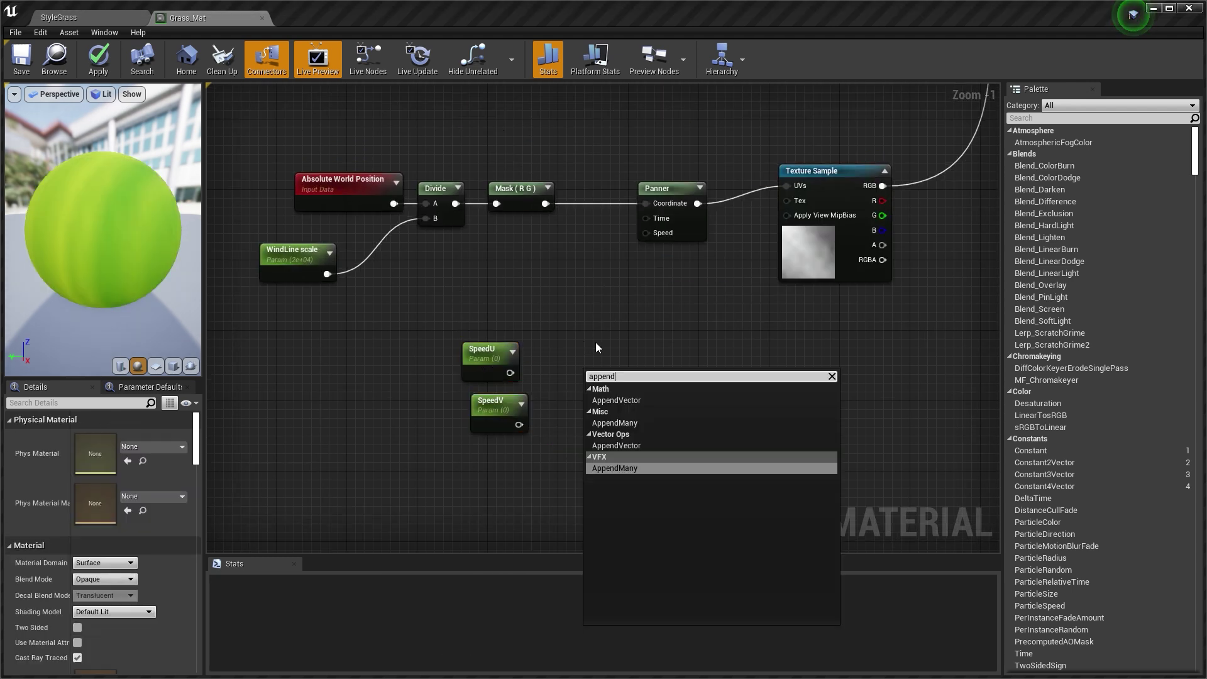
{"action": "left_click", "coordinate": [623, 401]}
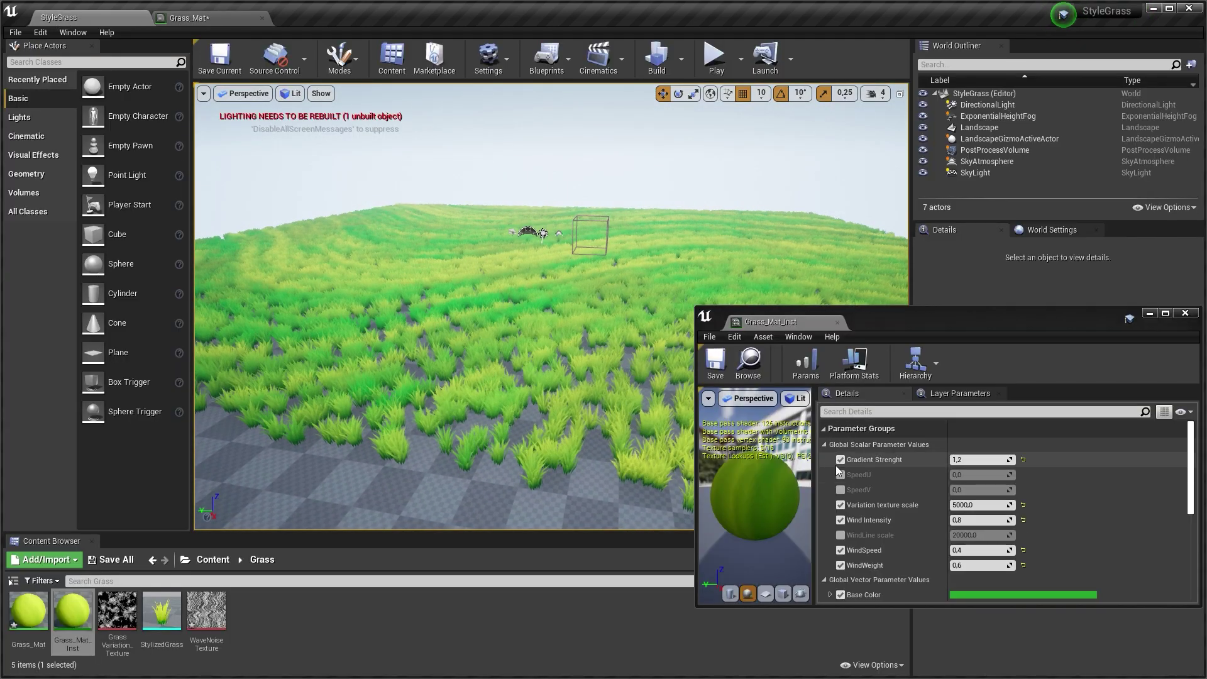
Enable the WindLine scale, SpeedV and SpeedU overrides in Grass_Mat_Inst, keep WindLine scale at its default, and open the SpeedU value for editing
{"action": "left_click", "coordinate": [841, 535]}
{"action": "mouse_move", "coordinate": [981, 536]}
{"action": "left_mouse_down"}
{"action": "mouse_move", "coordinate": [951, 536]}
{"action": "mouse_move", "coordinate": [975, 535]}
{"action": "left_mouse_up"}
{"action": "left_click", "coordinate": [1023, 536]}
{"action": "left_click", "coordinate": [842, 489]}
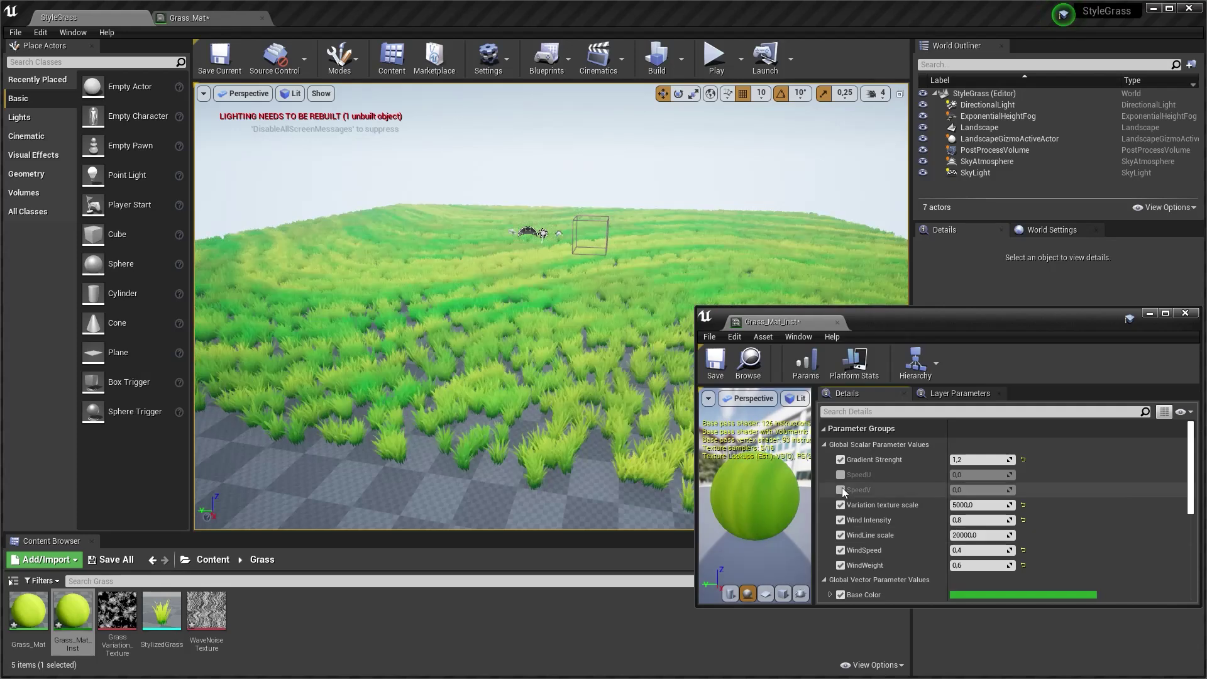
{"action": "left_click", "coordinate": [842, 475]}
{"action": "left_click", "coordinate": [977, 475]}
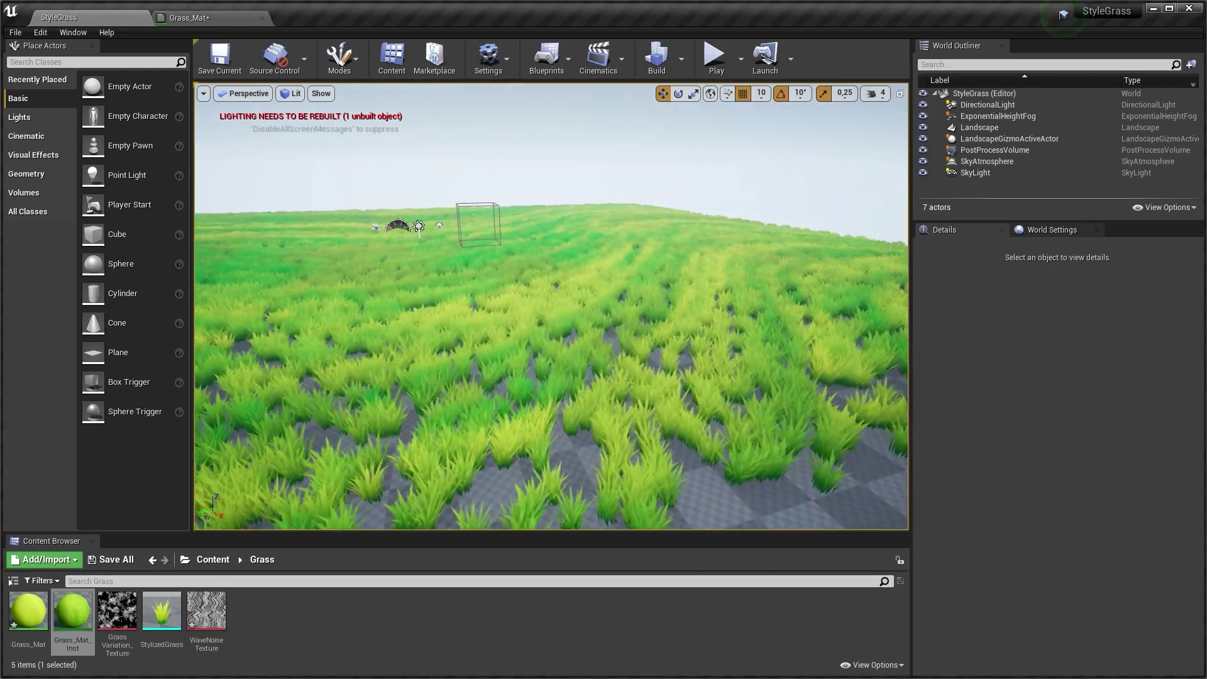
{"action": "right_click_drag", "start_coordinate": [551, 306], "coordinate": [525, 292]}
{"action": "right_click_drag", "start_coordinate": [613, 421], "coordinate": [610, 415]}
In Grass_Mat, add a Multiply node that multiplies the wave noise texture's RGB output by a new scalar constant
{"action": "left_click", "coordinate": [186, 19]}
{"action": "left_click_drag", "start_coordinate": [541, 350], "coordinate": [654, 336]}
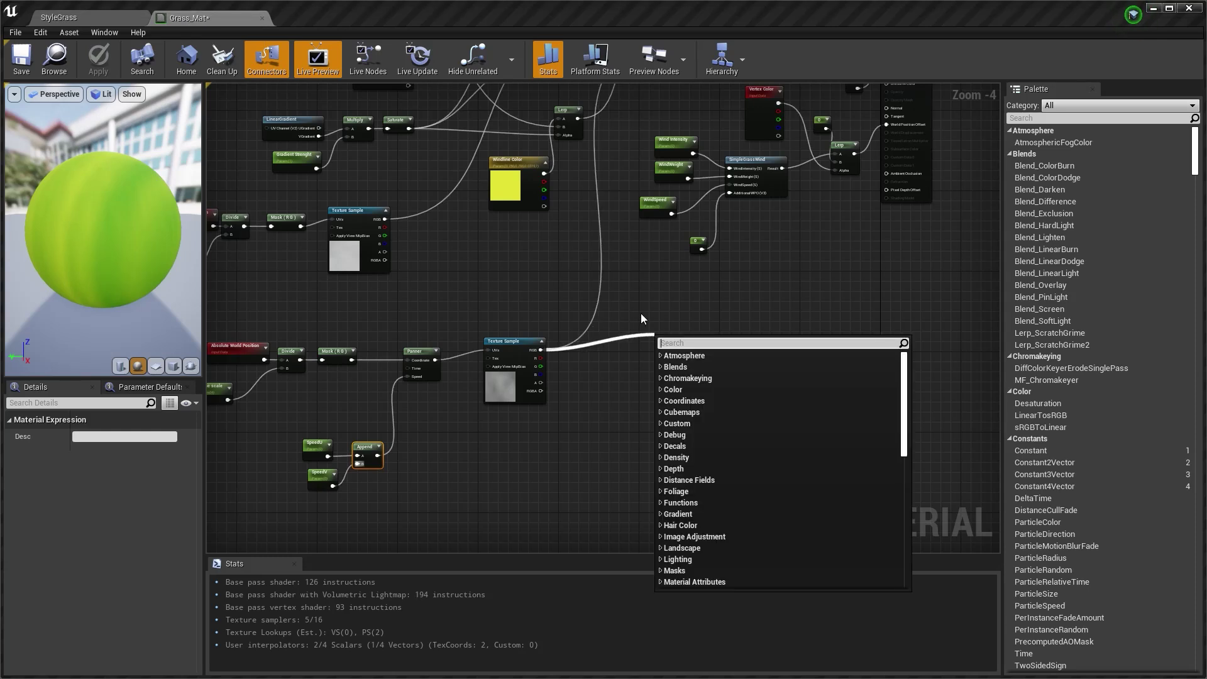
{"action": "type", "text": "multiply"}
{"action": "left_click", "coordinate": [678, 433]}
{"action": "left_click_drag", "start_coordinate": [670, 342], "coordinate": [655, 325]}
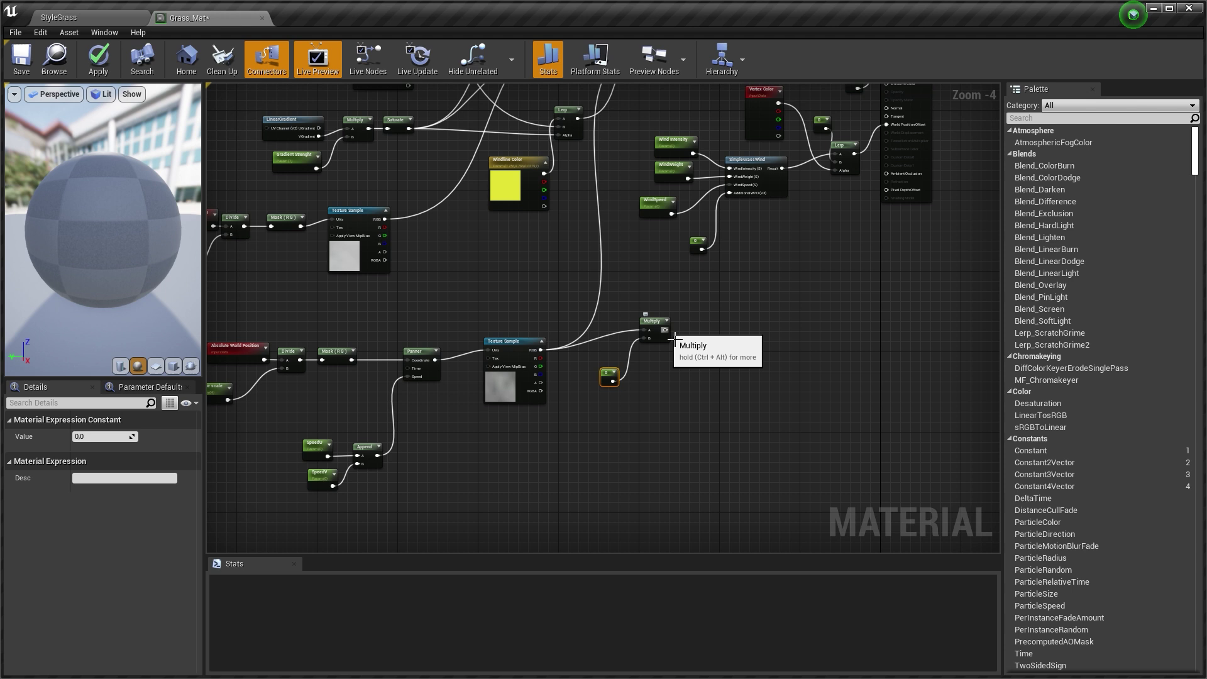
Connect the Multiply result to SimpleGrassWind's AdditionalWPO input and convert its constant multiplier to a parameter named WPO Amount
{"action": "left_click_drag", "start_coordinate": [666, 329], "coordinate": [666, 329]}
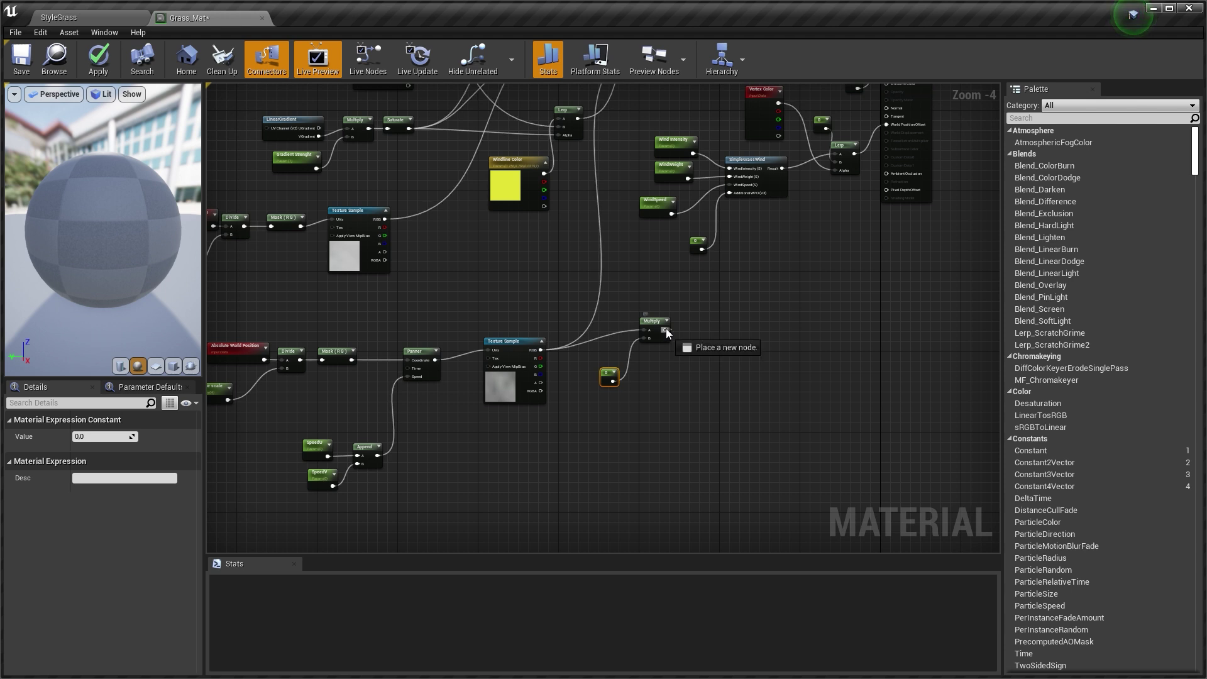
{"action": "left_click_drag", "start_coordinate": [734, 191], "coordinate": [734, 191]}
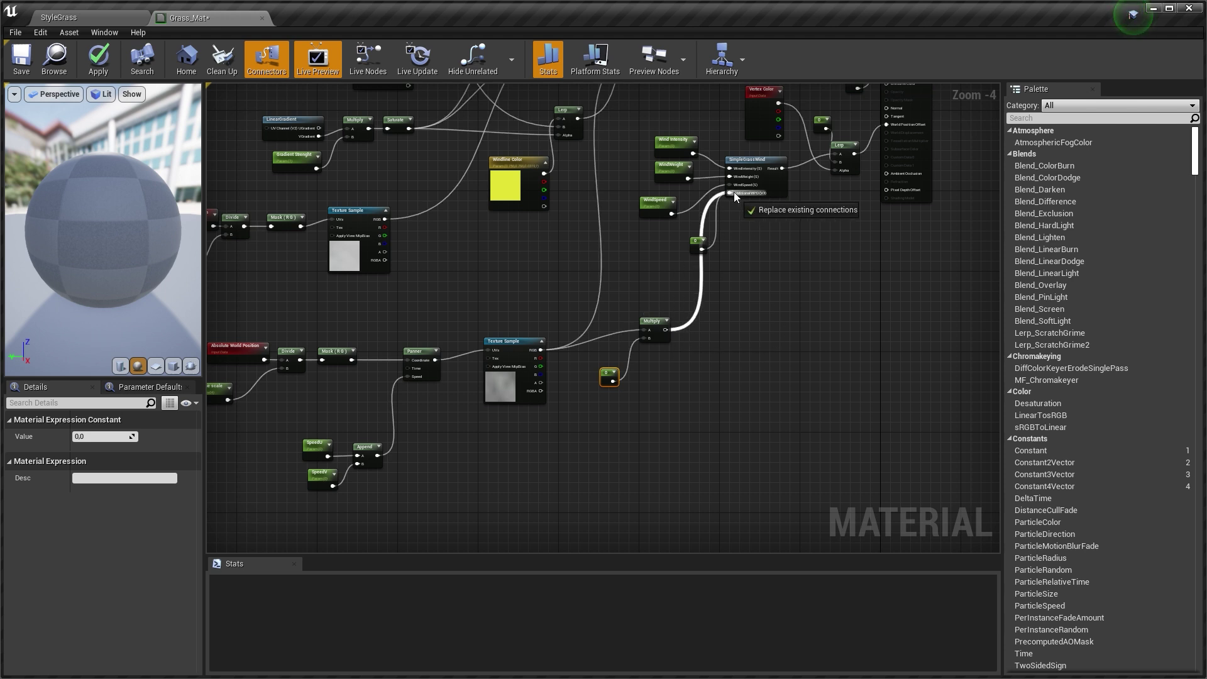
{"action": "right_click", "coordinate": [612, 377]}
{"action": "left_click", "coordinate": [647, 424]}
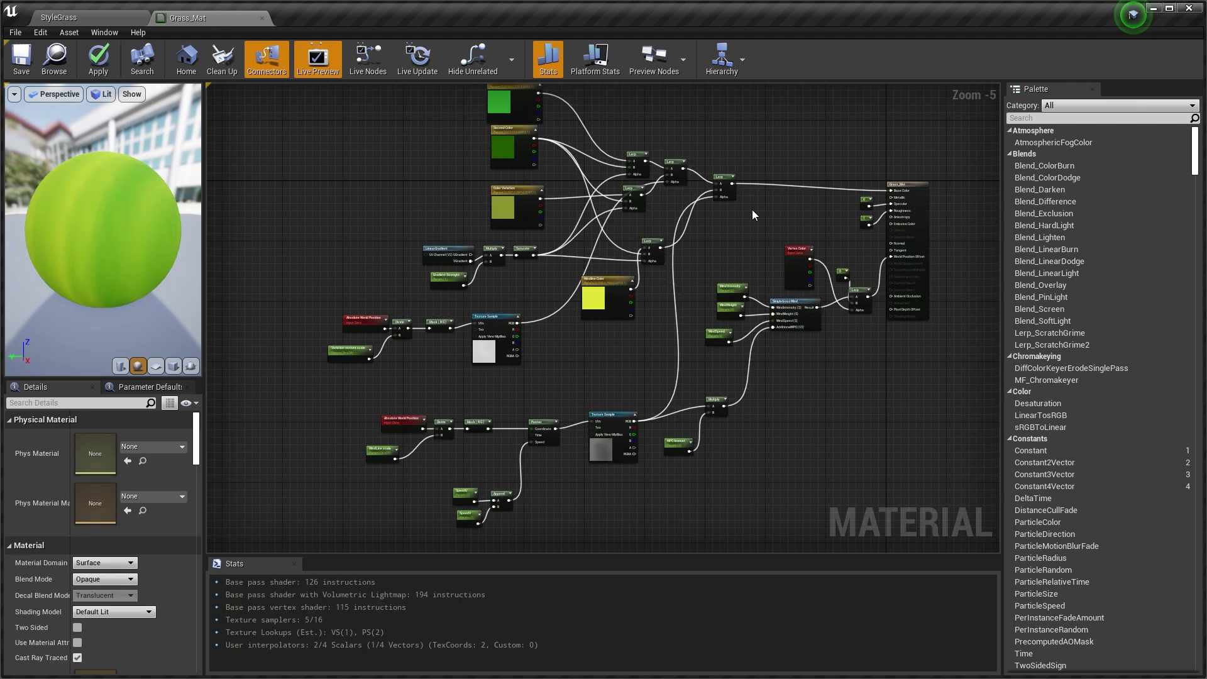
{"action": "scroll", "coordinate": [701, 253], "scroll_direction": "down", "scroll_amount": 1}
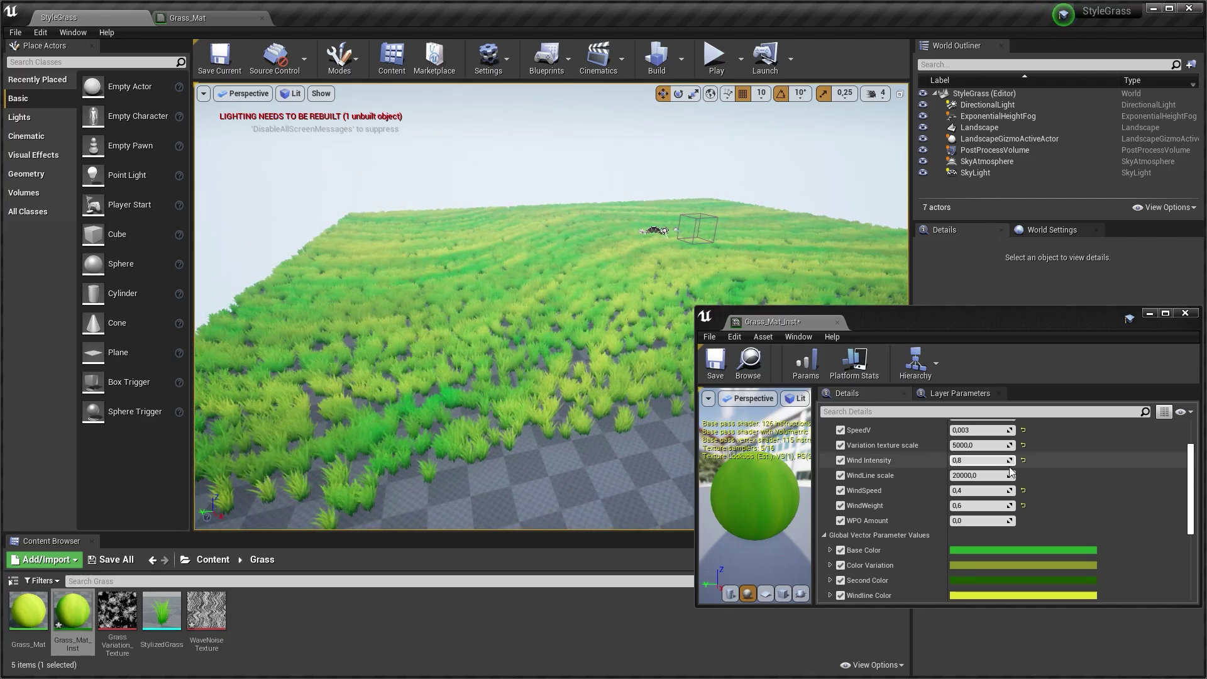
{"action": "scroll", "coordinate": [1012, 473], "scroll_direction": "up", "scroll_amount": 2}
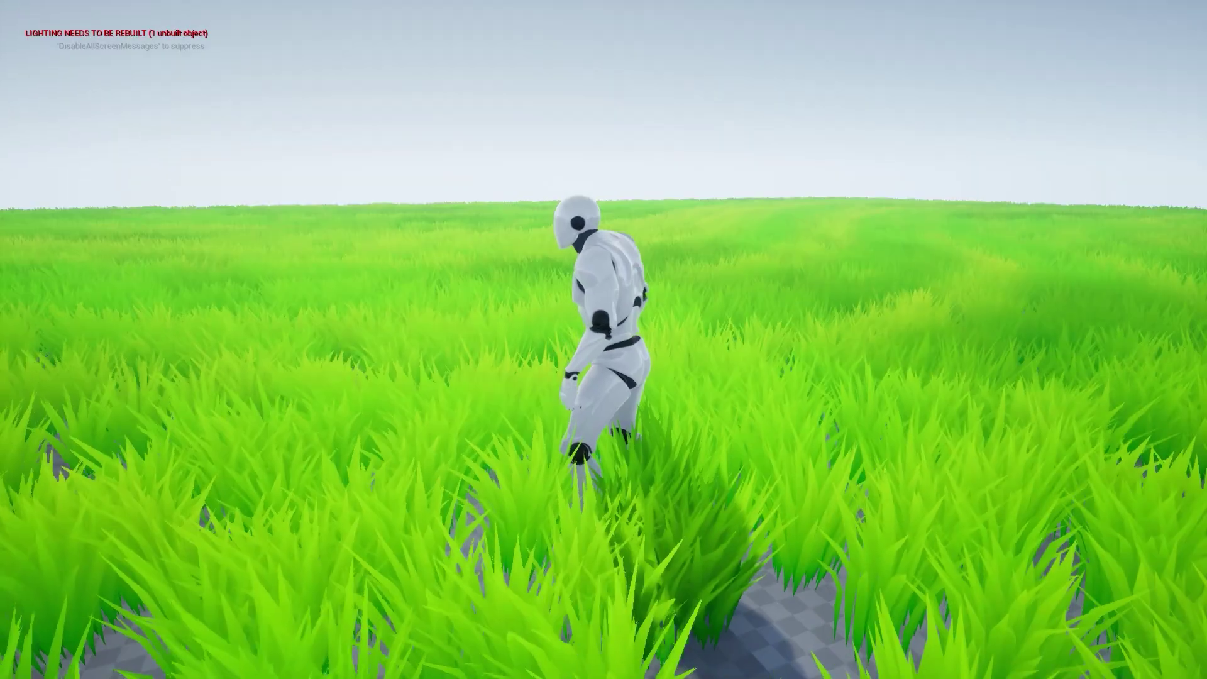
Walk the character through the grass field in play mode to examine the wind movement and color variation
{"action": "key", "text": "w"}
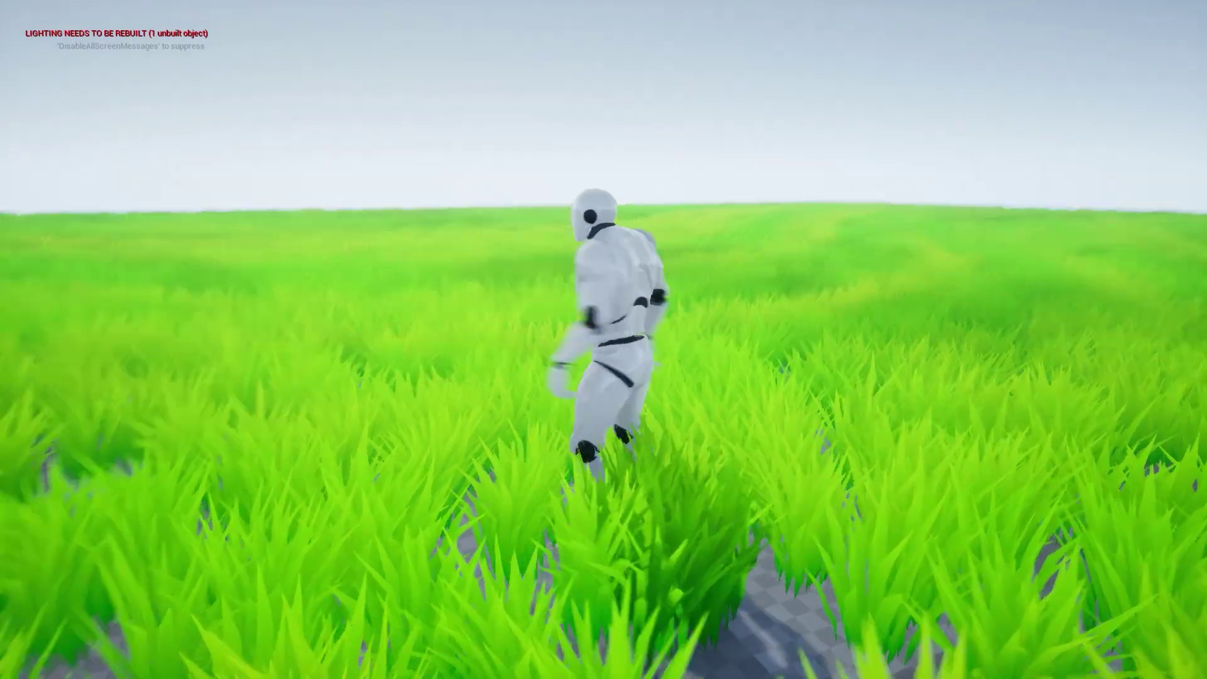
{"action": "key", "text": "a"}
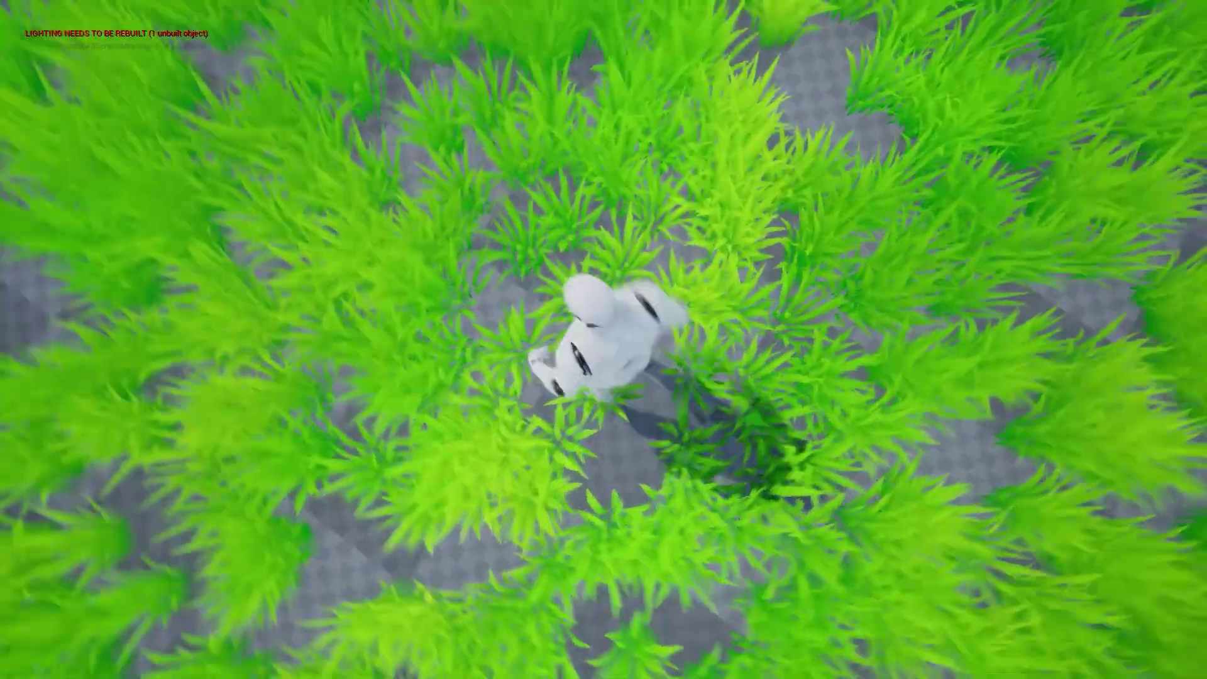
{"action": "key", "text": "a"}
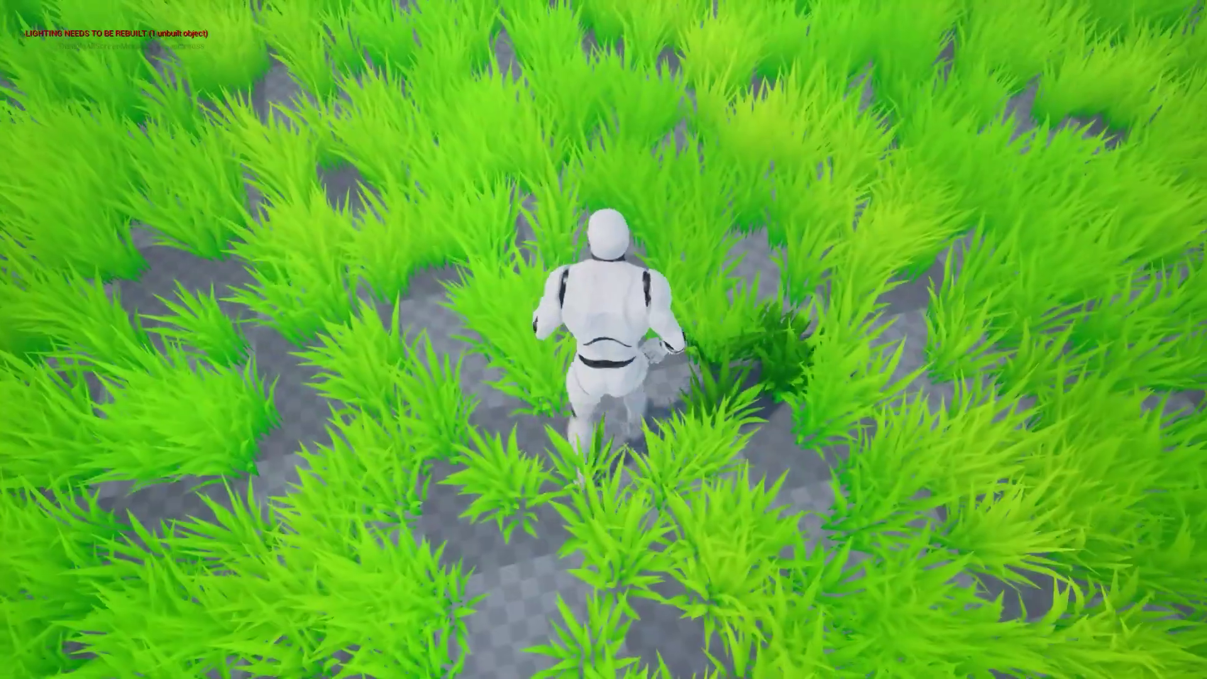
{"action": "key", "text": "w"}
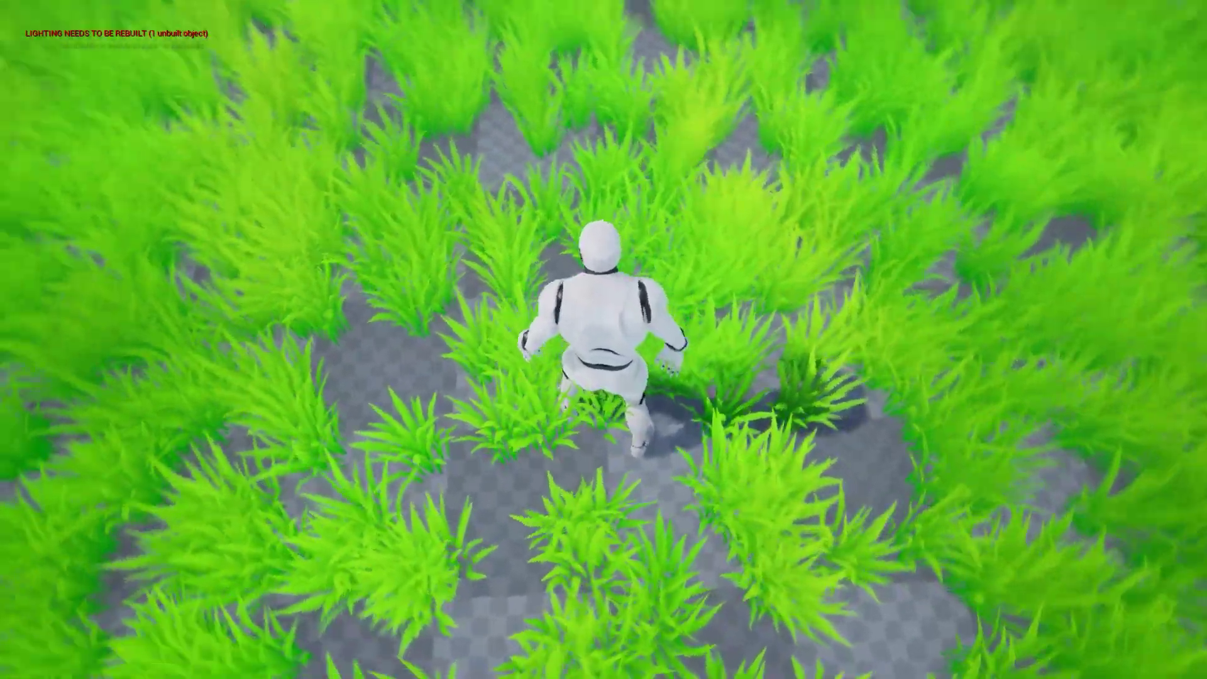
{"action": "key", "text": "a"}
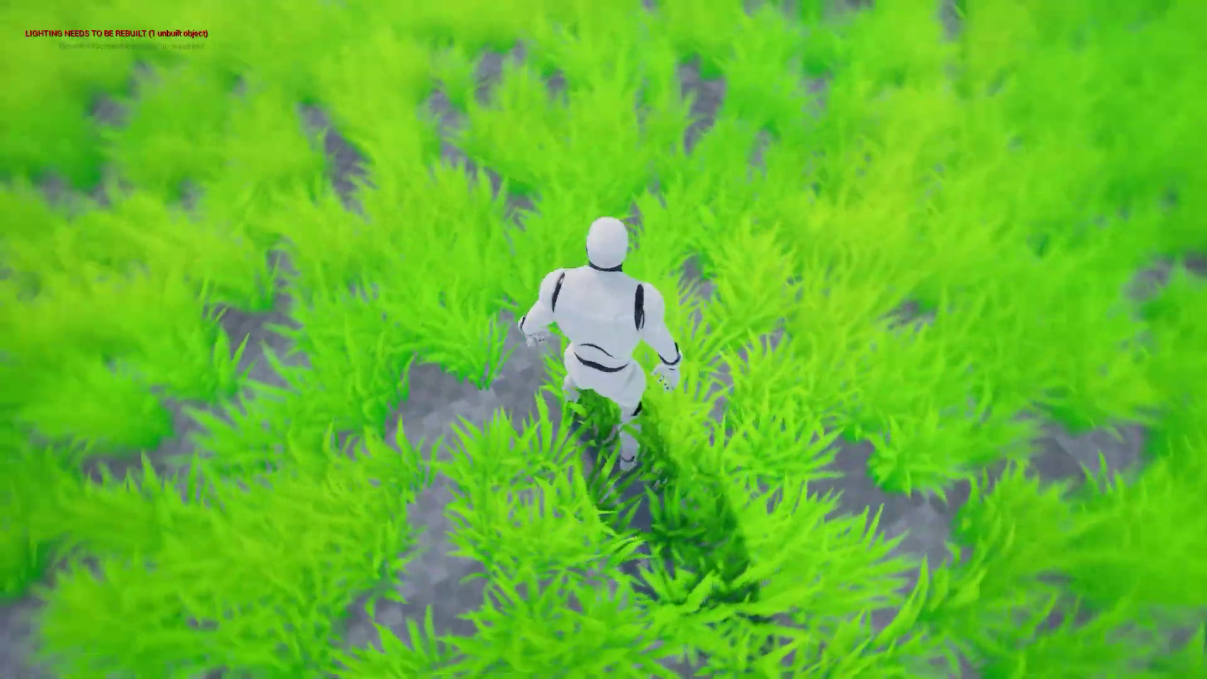